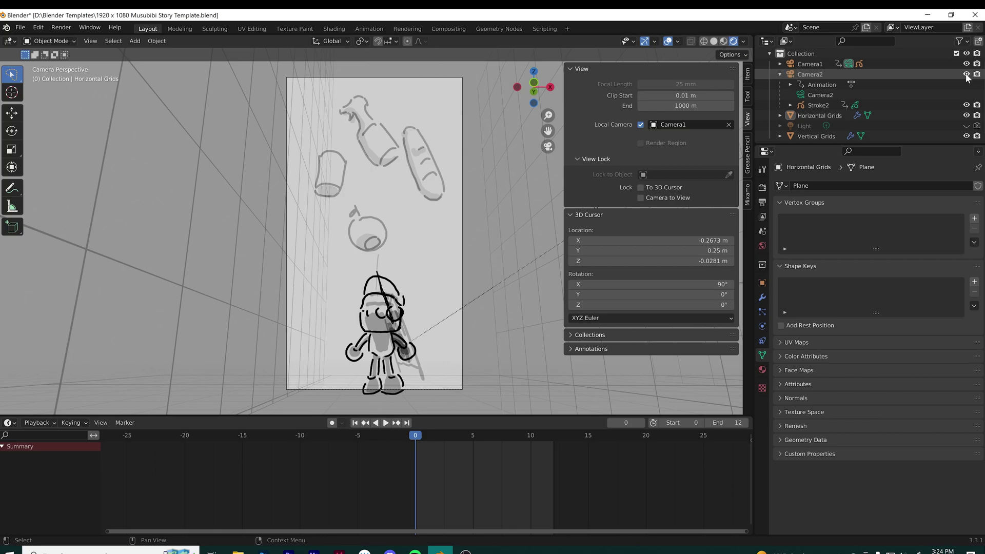
Step: Hide Camera2 and its Stroke2 drawing in the scene collection
left_click(778, 75)
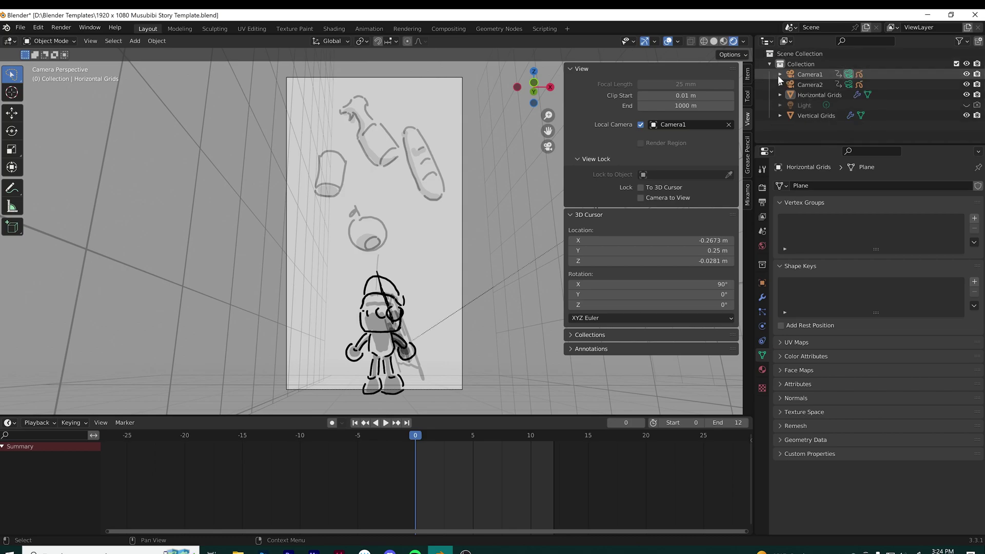
left_click(965, 85)
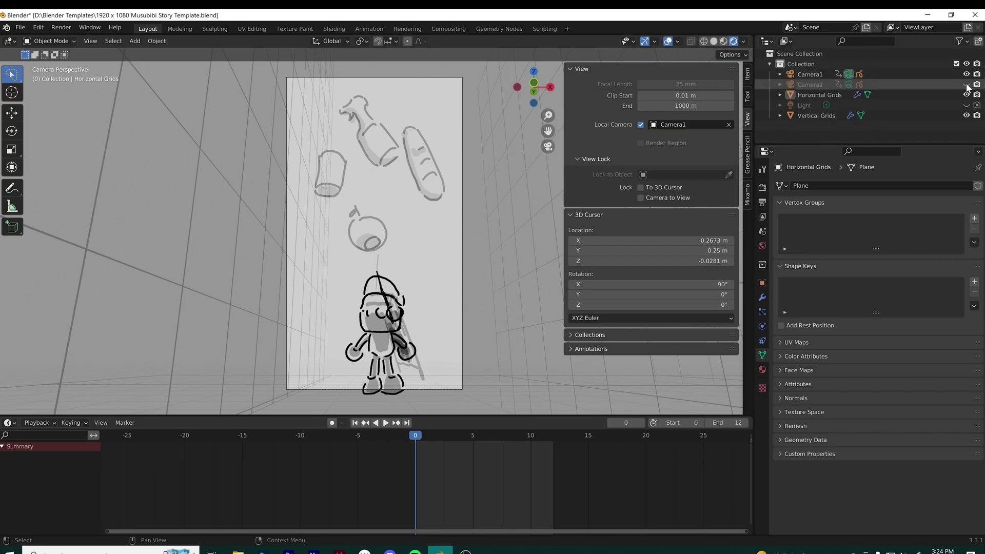
left_click(780, 85)
left_click(966, 116)
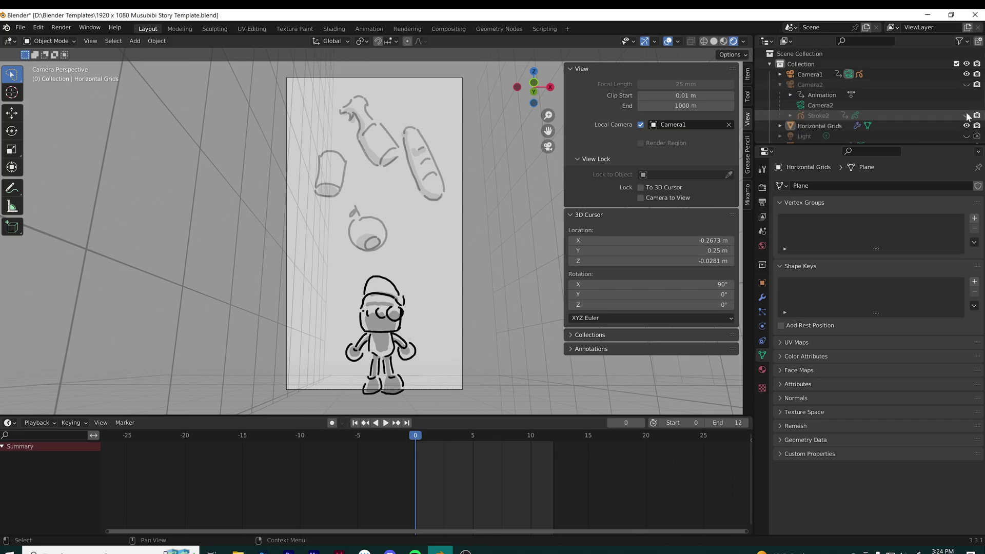
Step: Play back the animation and examine the Camera1 character drawing from other angles, finishing in the camera view
key("space")
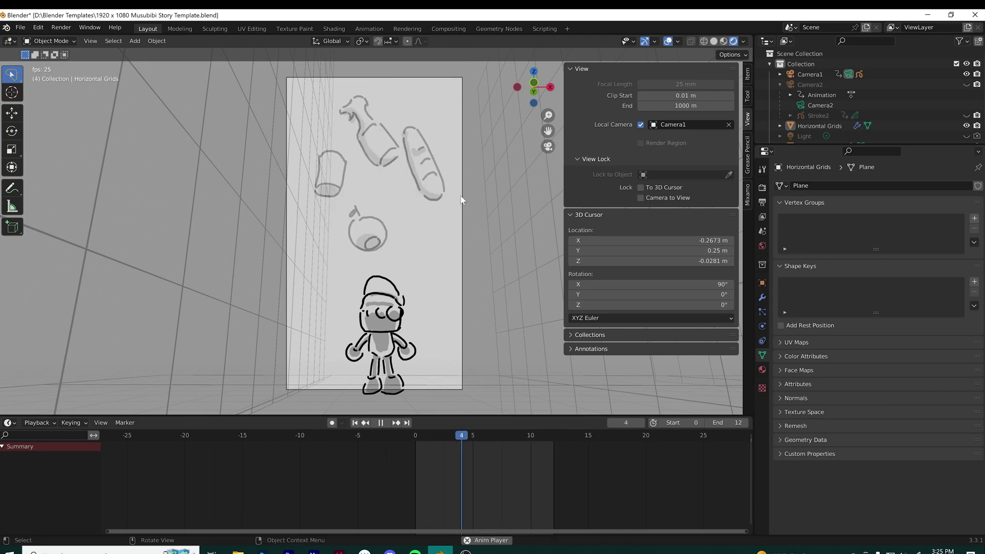
key("space")
mouse_move(461, 200)
middle_mouse_down()
mouse_move(491, 211)
mouse_move(399, 207)
mouse_move(183, 242)
mouse_move(221, 278)
mouse_move(325, 278)
middle_mouse_up()
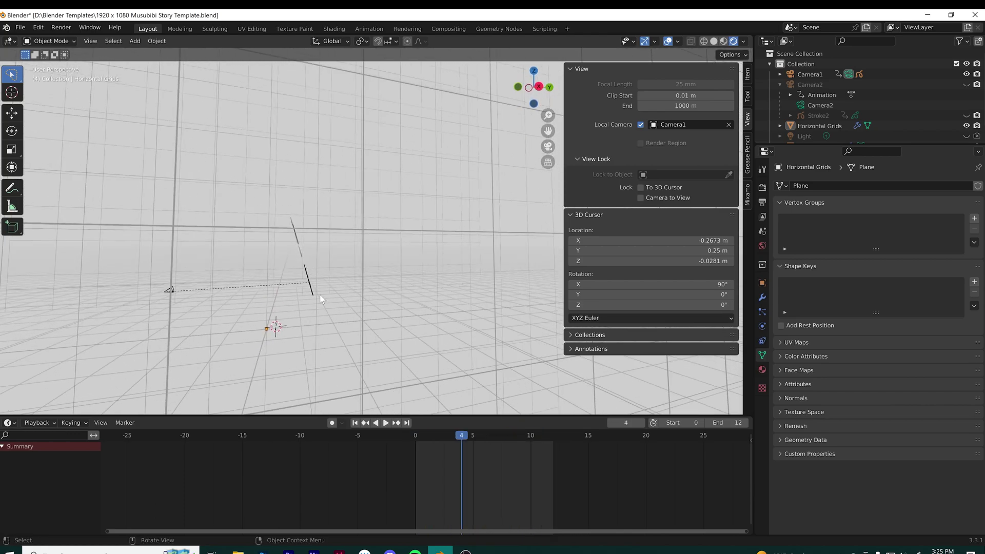
middle_click_drag(169, 291, 288, 291)
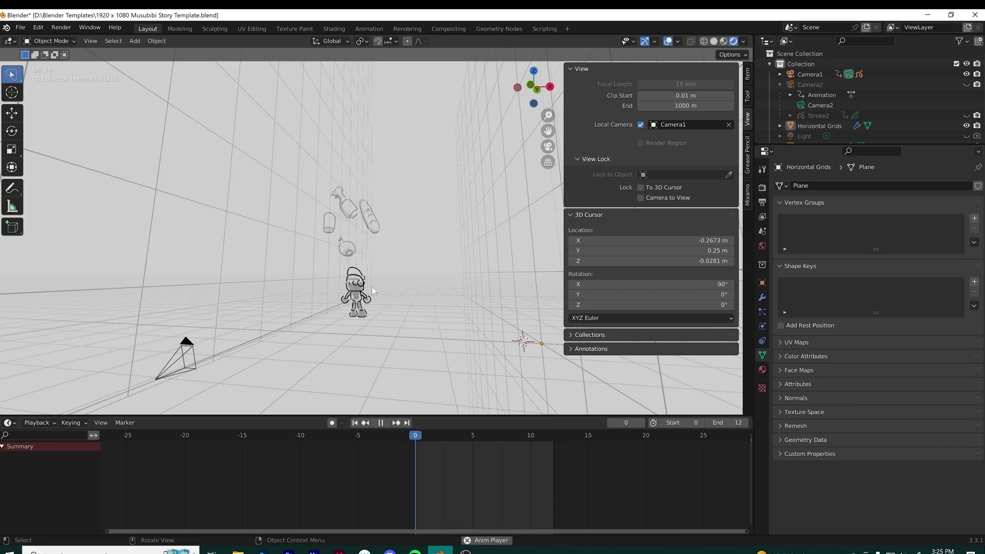
middle_click_drag(371, 287, 343, 301)
key("space")
key("KP_0")
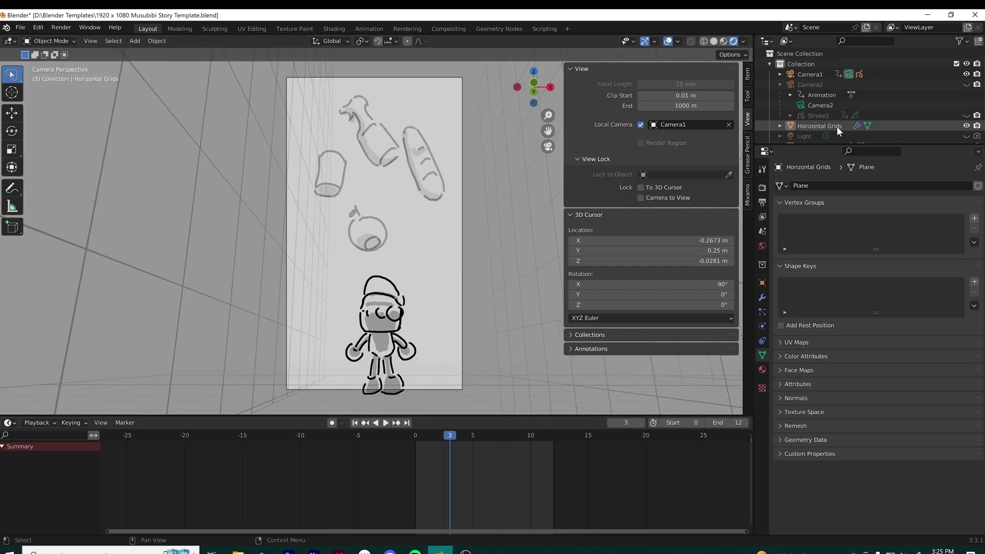
Step: Show Camera2 and its Stroke2 drawing again and set the viewport's local camera to Camera2
left_click(967, 85)
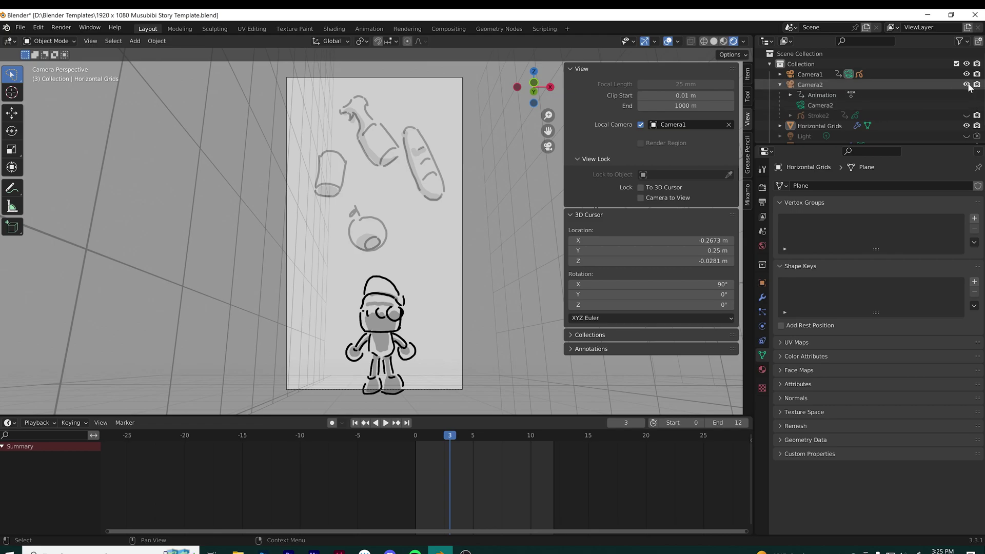
left_click(966, 115)
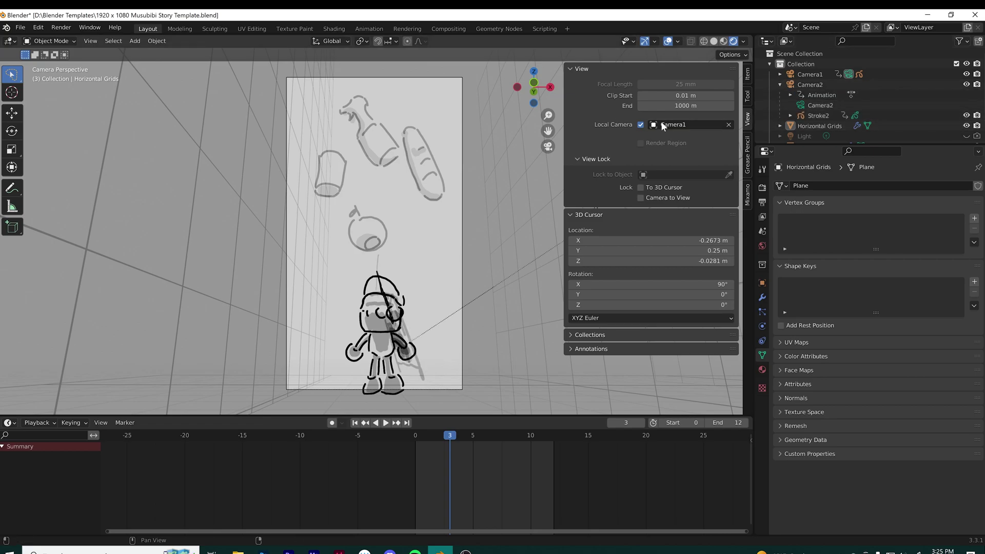
left_click(721, 126)
left_click(677, 150)
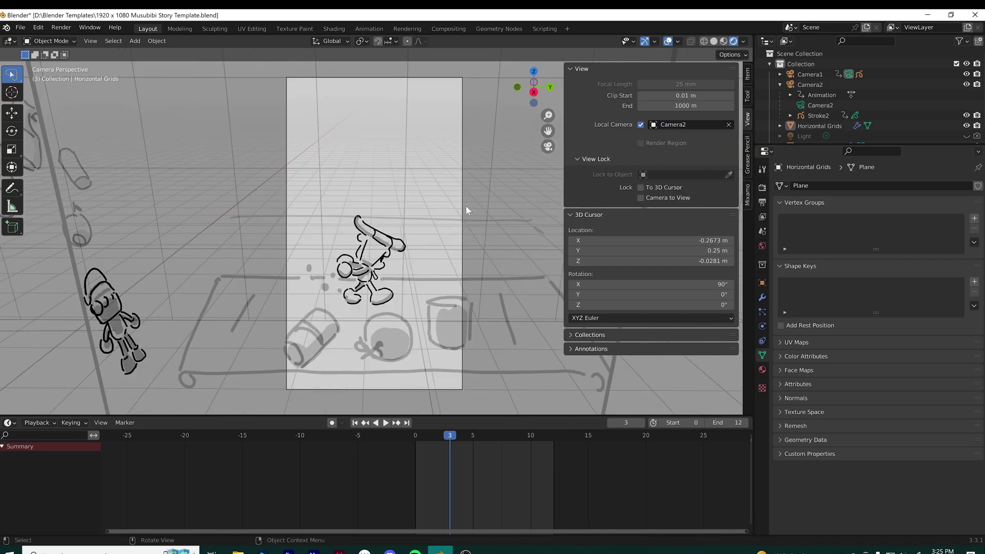
key("space")
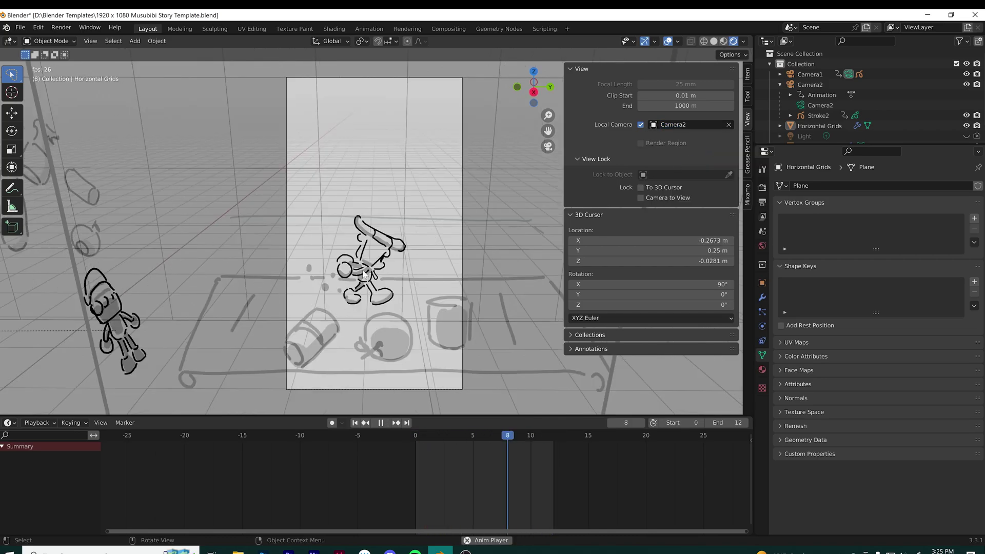
key("space")
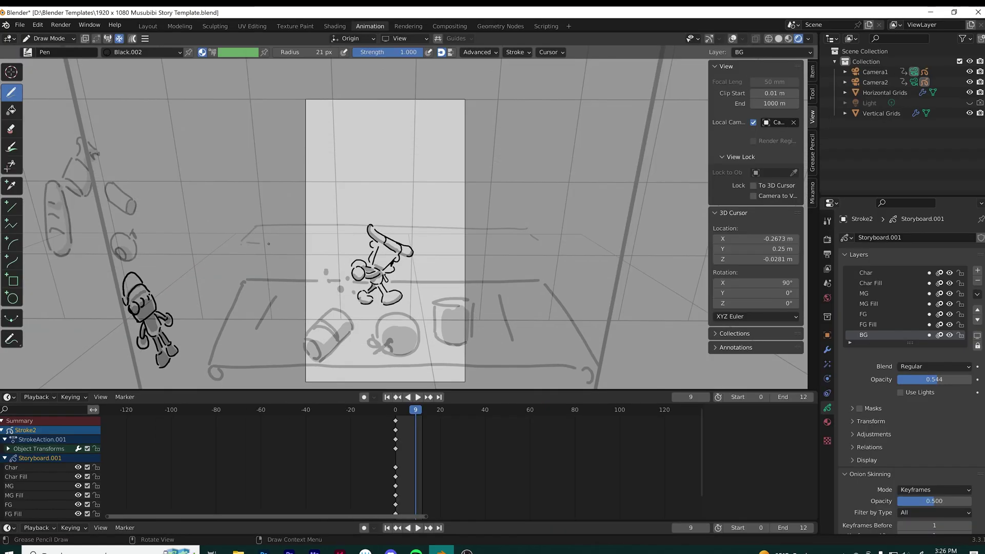
Step: Sketch the front edge of the lower shelf behind the skateboard-carrying character on the BG layer
left_click_drag(268, 244, 500, 246)
key("ctrl+z")
left_click_drag(241, 241, 515, 251)
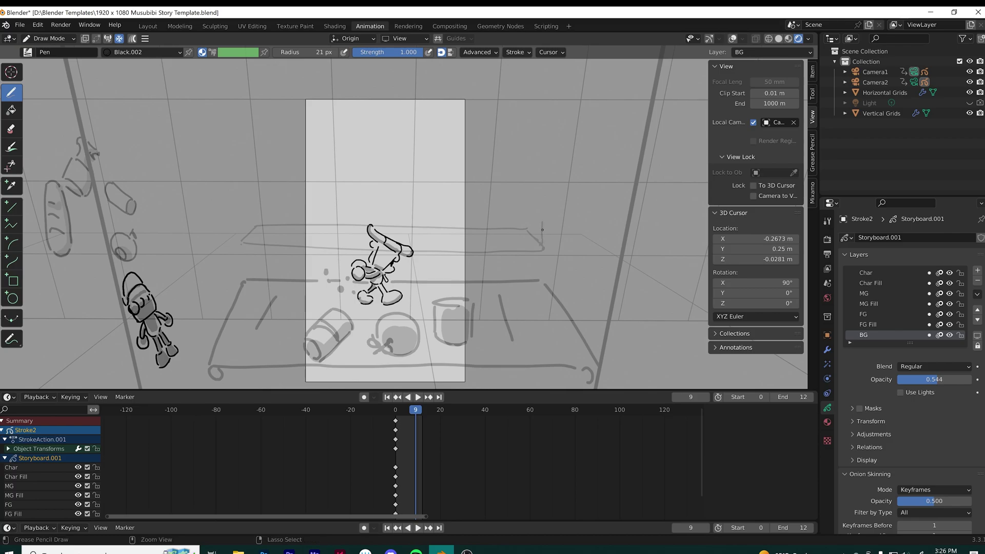
key("ctrl+z")
Step: Close the lower shelf's end and sketch the middle shelf above it, including a tray outline at its left end
mouse_move(540, 245)
left_mouse_down()
mouse_move(540, 229)
mouse_move(242, 197)
mouse_move(516, 211)
mouse_move(522, 184)
mouse_move(271, 175)
mouse_move(522, 186)
left_mouse_up()
key("ctrl+z")
key("ctrl+z")
key("ctrl+z")
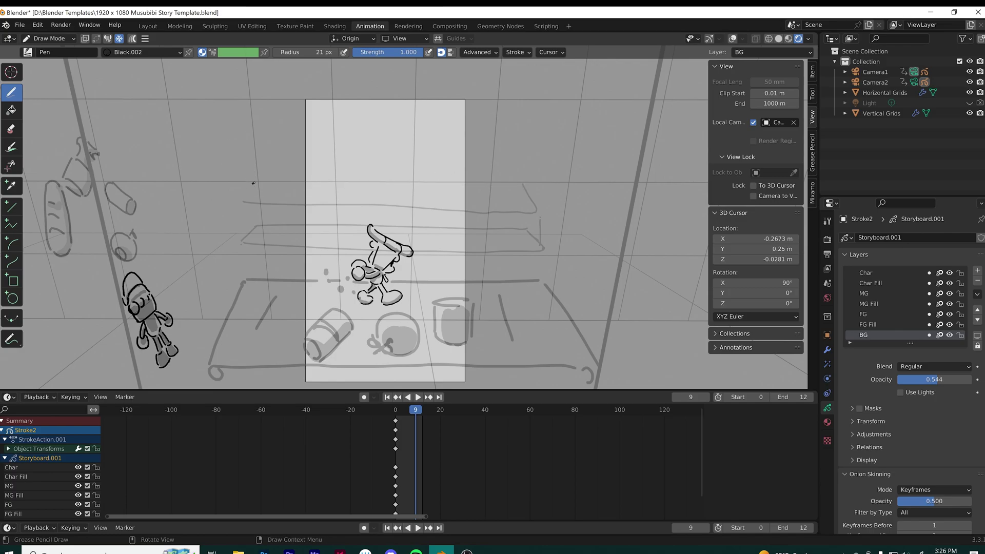
key("ctrl+z")
mouse_move(245, 210)
left_mouse_down()
mouse_move(534, 221)
mouse_move(486, 199)
mouse_move(273, 188)
mouse_move(277, 208)
left_mouse_up()
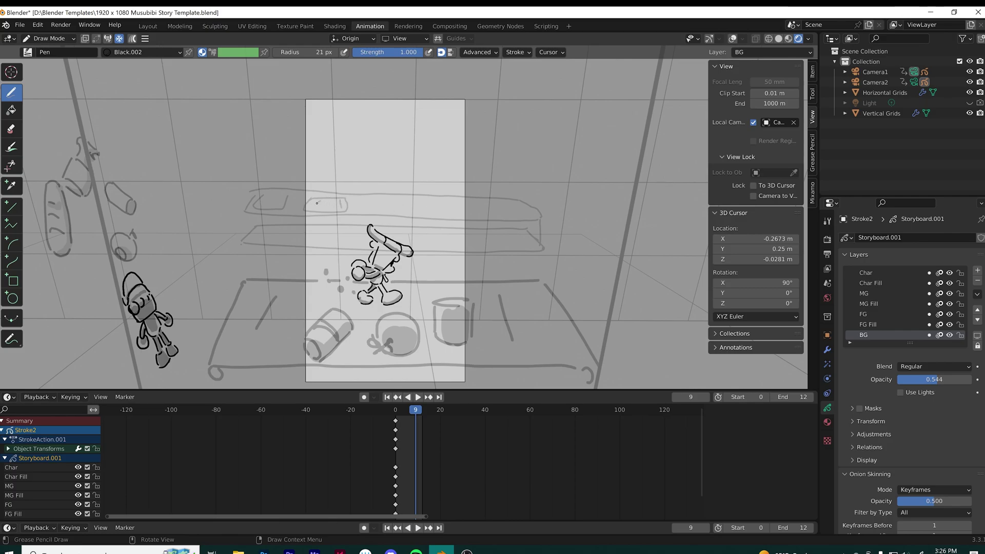
Step: Draw a row of packages and a round item on the middle shelf, lettering one package "GUM"
key("ctrl+z")
mouse_move(307, 206)
left_mouse_down()
mouse_move(327, 208)
mouse_move(321, 198)
left_mouse_up()
left_click_drag(441, 213, 423, 215)
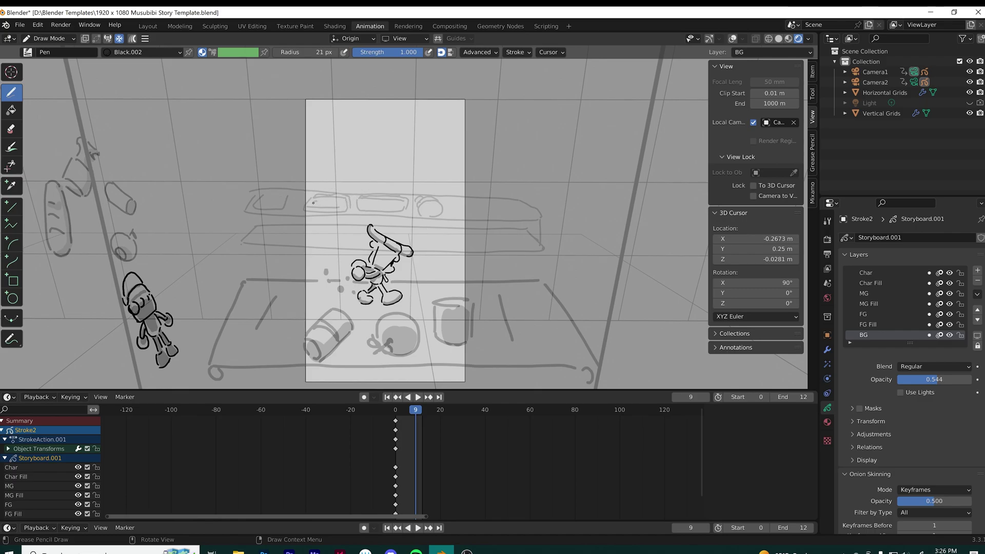
left_click_drag(314, 201, 337, 205)
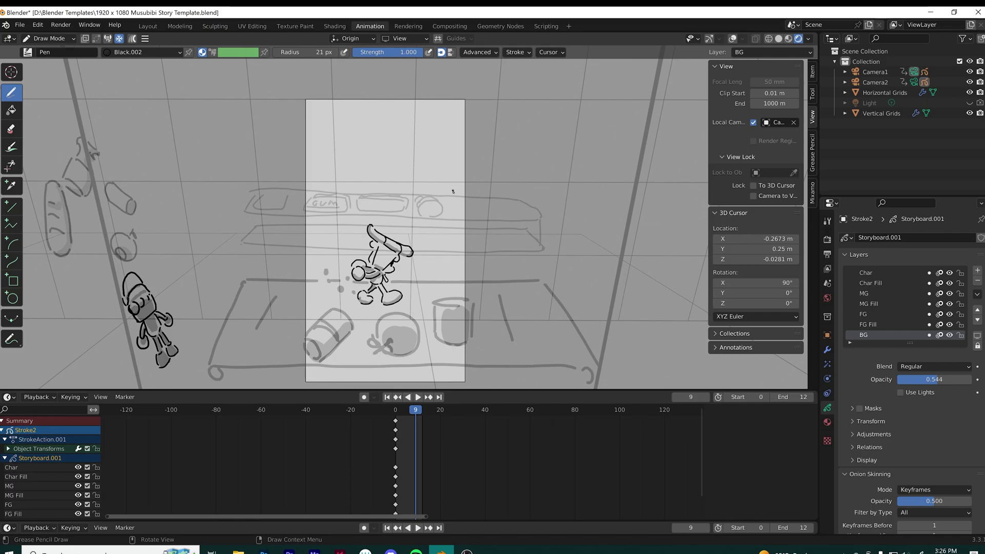
mouse_move(434, 203)
left_mouse_down()
mouse_move(422, 210)
mouse_move(433, 218)
mouse_move(436, 204)
left_mouse_up()
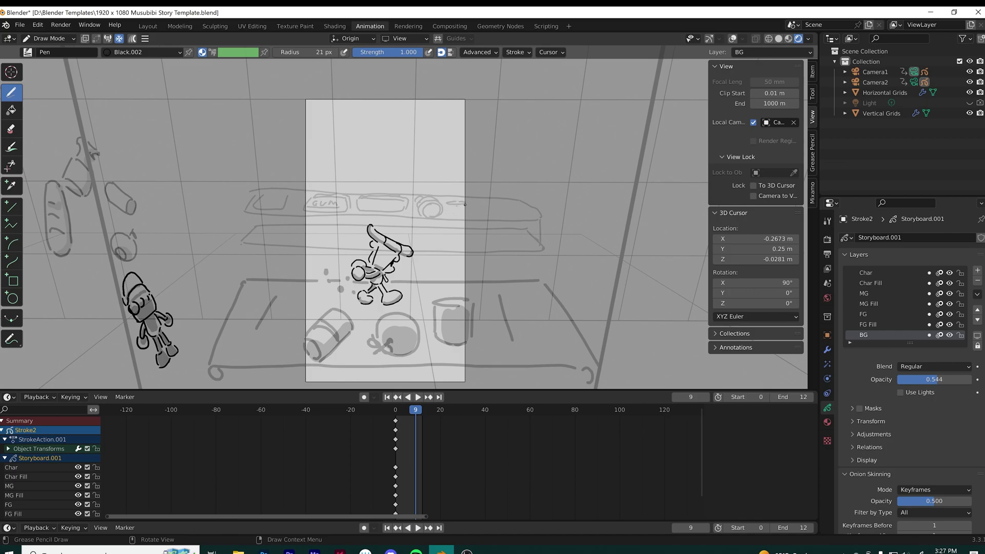
mouse_move(448, 204)
left_mouse_down()
mouse_move(466, 203)
mouse_move(468, 219)
mouse_move(445, 217)
left_mouse_up()
Step: Sketch the top shelf above the middle one, with its back line, front edges and angled right end
left_click_drag(267, 142, 497, 154)
key("ctrl+z")
left_click_drag(246, 142, 517, 150)
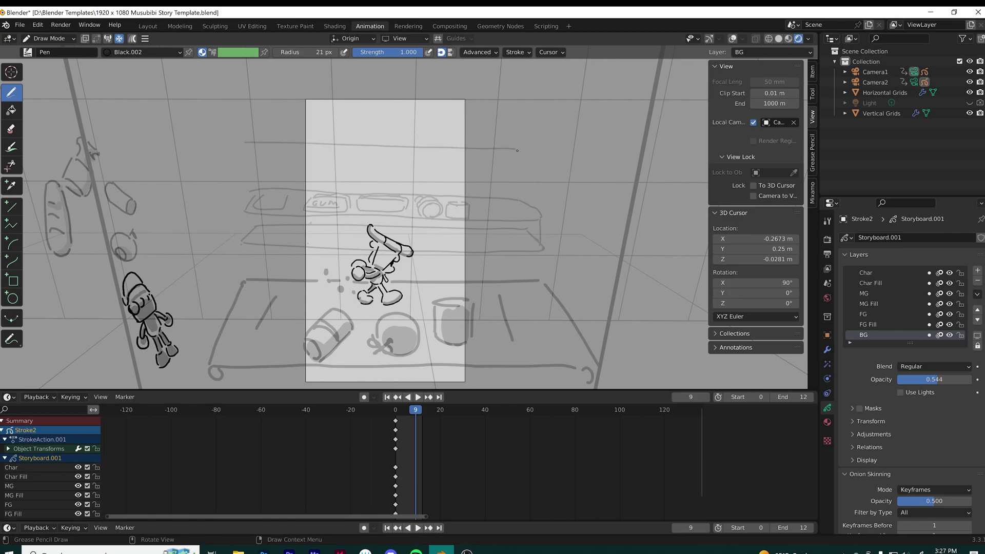
key("ctrl+z")
left_click_drag(252, 160, 530, 170)
key("ctrl+z")
mouse_move(255, 164)
left_mouse_down()
mouse_move(537, 170)
mouse_move(247, 166)
mouse_move(528, 180)
left_mouse_up()
key("ctrl+z")
key("ctrl+z")
key("ctrl+z")
left_click_drag(255, 168, 525, 176)
key("ctrl+z")
left_click_drag(259, 166, 475, 174)
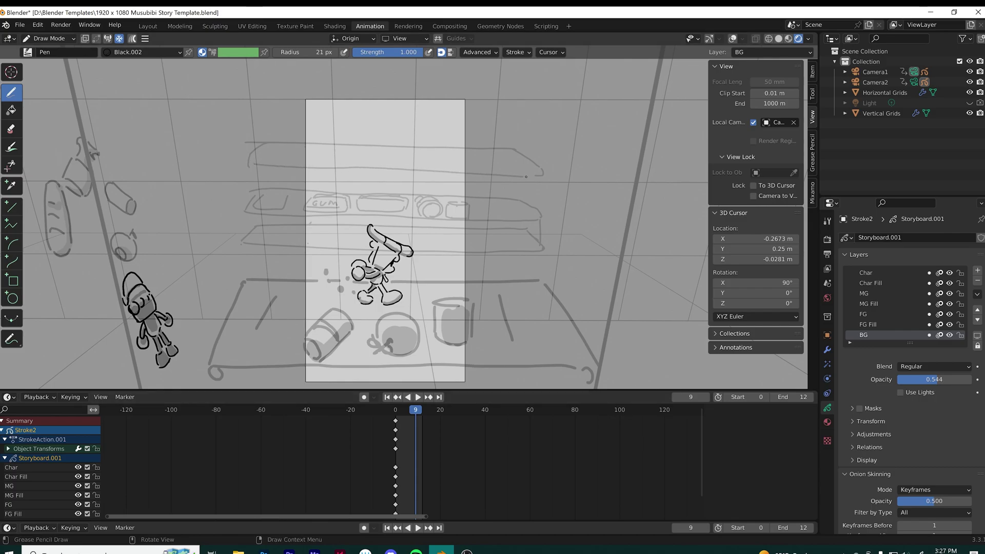
left_click_drag(252, 156, 534, 171)
Step: Draw a rounded bottle-like item near the left side of the camera frame on the top shelf
left_click_drag(328, 157, 338, 131)
key("ctrl+z")
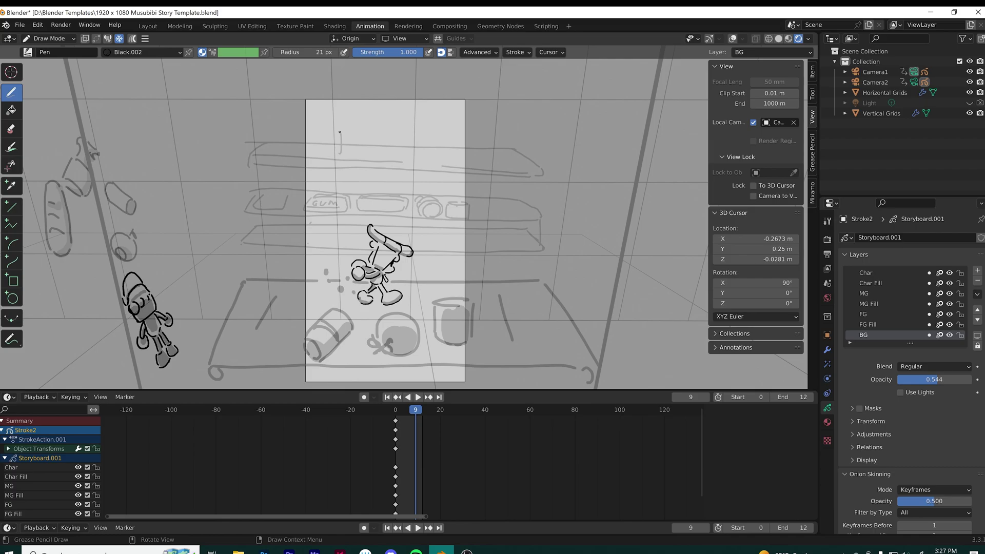
key("ctrl+z")
left_click_drag(330, 129, 348, 154)
key("ctrl+z")
Step: Draw a large upright box with a second one overlapping behind it on the top shelf
mouse_move(366, 114)
left_mouse_down()
mouse_move(366, 144)
mouse_move(418, 162)
left_mouse_up()
left_click_drag(398, 112, 371, 114)
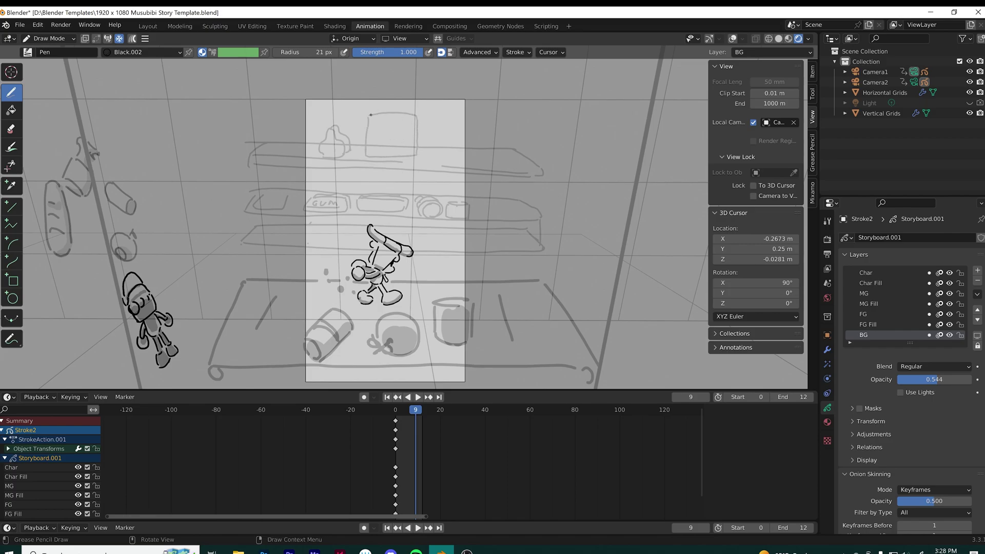
key("ctrl+z")
key("ctrl+z")
key("ctrl+z")
mouse_move(366, 113)
left_mouse_down()
mouse_move(367, 158)
mouse_move(405, 159)
mouse_move(405, 120)
mouse_move(368, 111)
left_mouse_up()
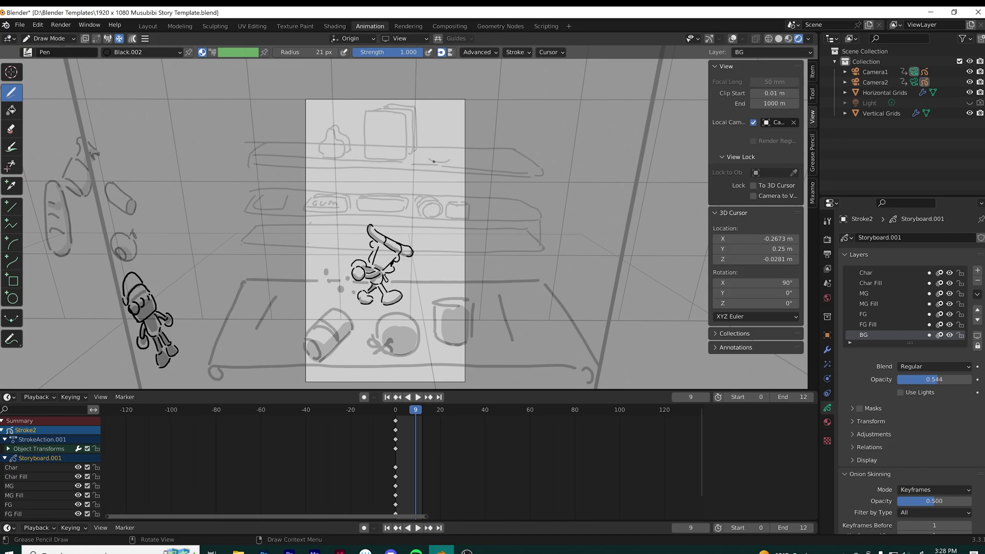
key("ctrl+z")
Step: Draw small packages and a striped jar along the lower shelf
left_click_drag(307, 242, 334, 242)
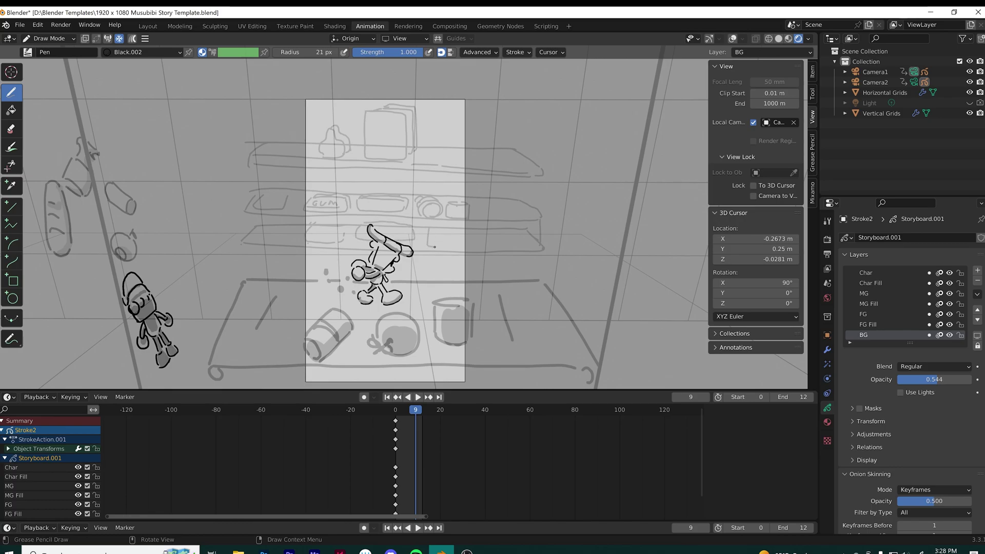
left_click_drag(434, 247, 440, 226)
Step: Draw overlapping rounded triangular packages beside the boxes on the top shelf
mouse_move(449, 154)
left_mouse_down()
mouse_move(432, 123)
mouse_move(442, 144)
left_mouse_up()
key("ctrl+z")
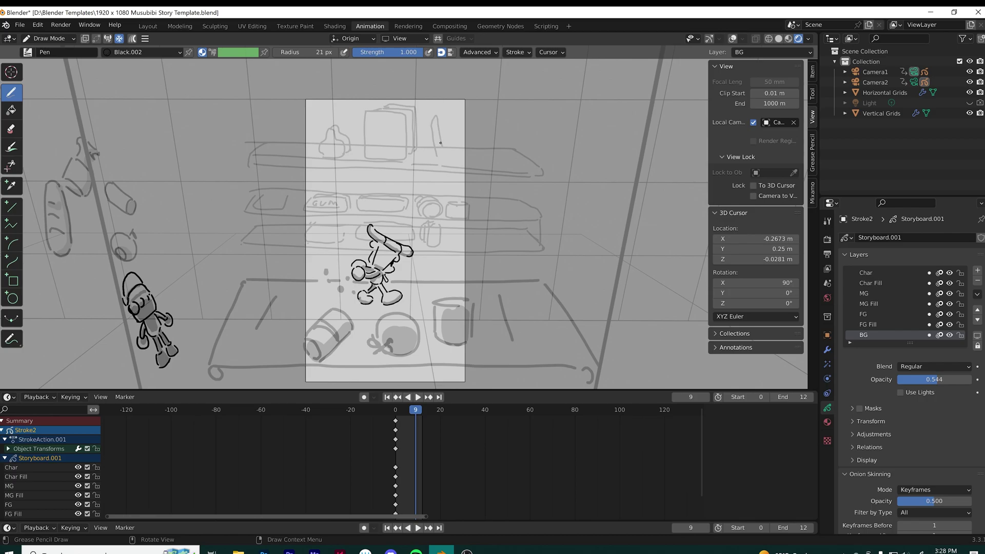
key("ctrl+z")
left_click_drag(448, 152, 450, 126)
key("ctrl+z")
mouse_move(448, 156)
left_mouse_down()
mouse_move(462, 131)
mouse_move(439, 123)
mouse_move(431, 143)
left_mouse_up()
key("ctrl+z")
key("ctrl+z")
mouse_move(444, 118)
left_mouse_down()
mouse_move(431, 146)
mouse_move(460, 160)
mouse_move(446, 119)
left_mouse_up()
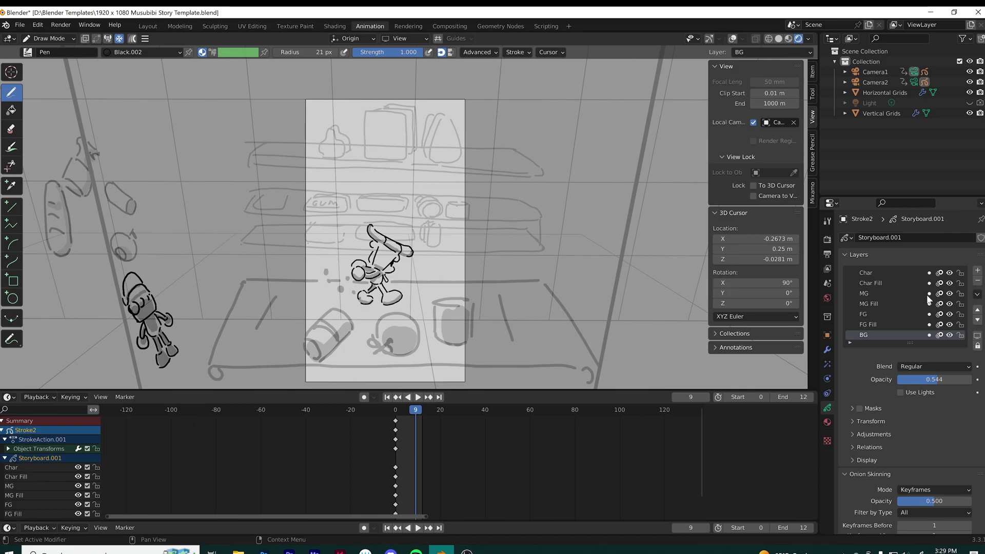
Step: Add a grease pencil layer named BG Fill to Stroke2 and place it below the BG layer
scroll(955, 284, "down", 2)
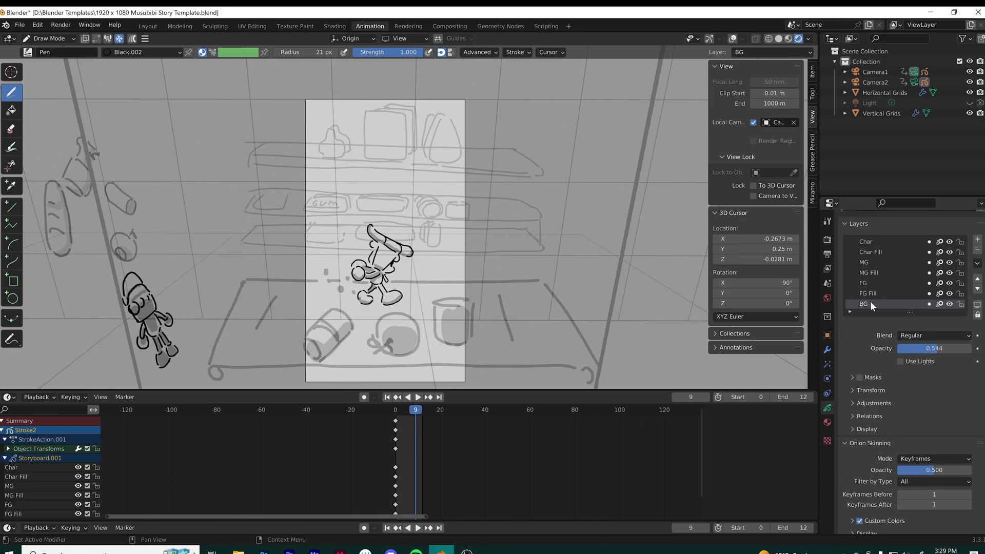
scroll(869, 301, "down", 1)
left_click(977, 229)
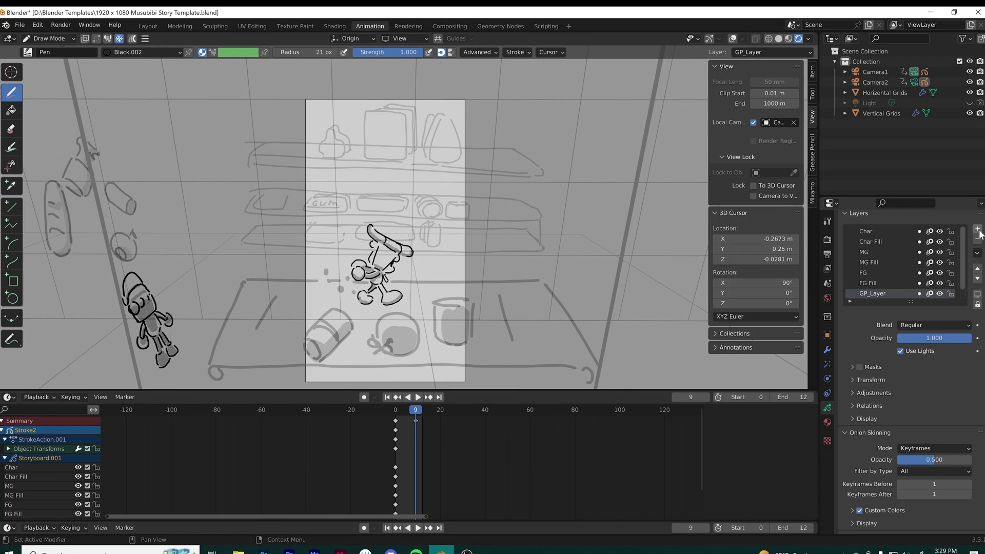
double_click(877, 294)
left_click(962, 272)
left_click_drag(962, 273, 962, 283)
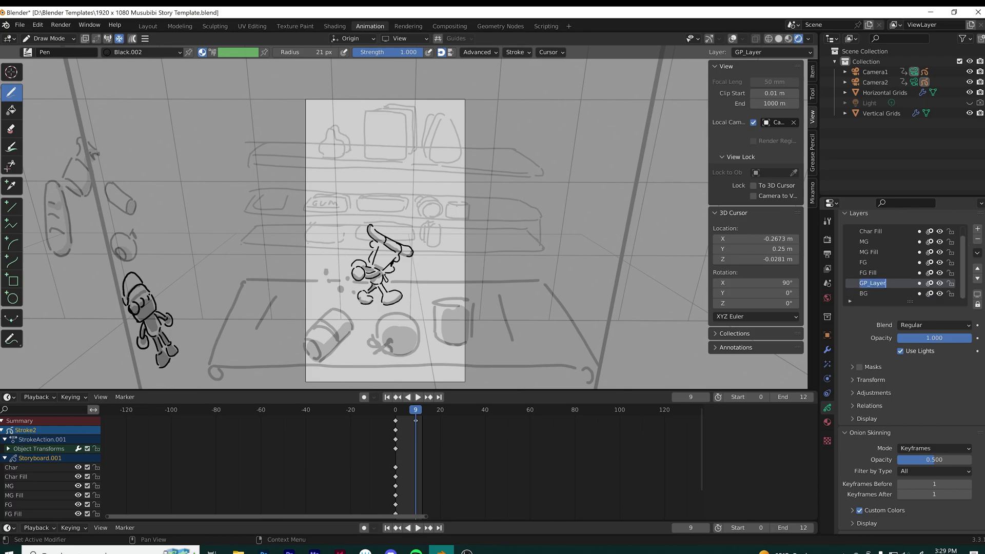
type("BG Fill")
key("Return")
left_click(976, 278)
Step: Set the BG Fill layer's opacity to 0.175 and make wide shading strokes across the middle shelf with an enlarged pen
left_click_drag(937, 337, 910, 337)
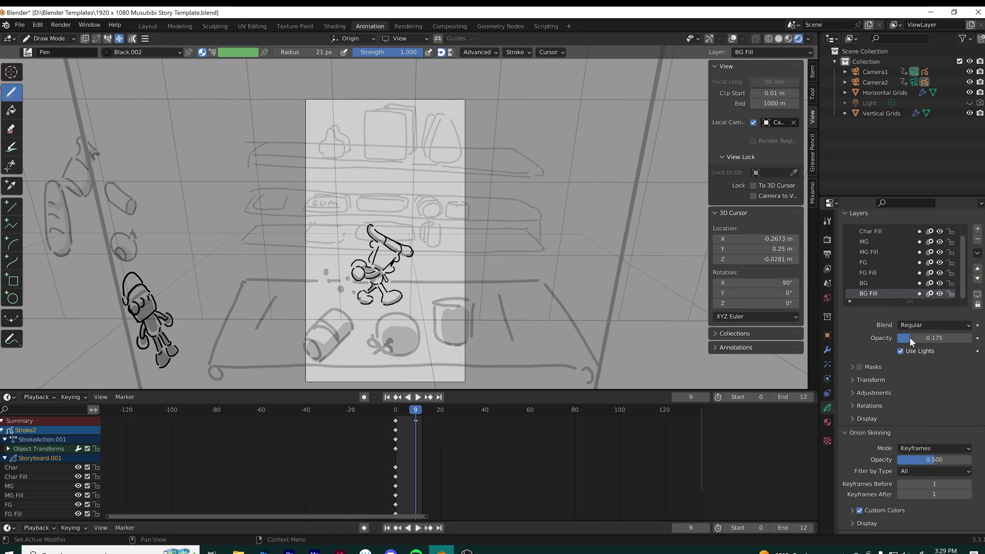
key("f")
left_click(317, 208)
key("f")
left_click(444, 209)
left_click_drag(257, 203, 291, 204)
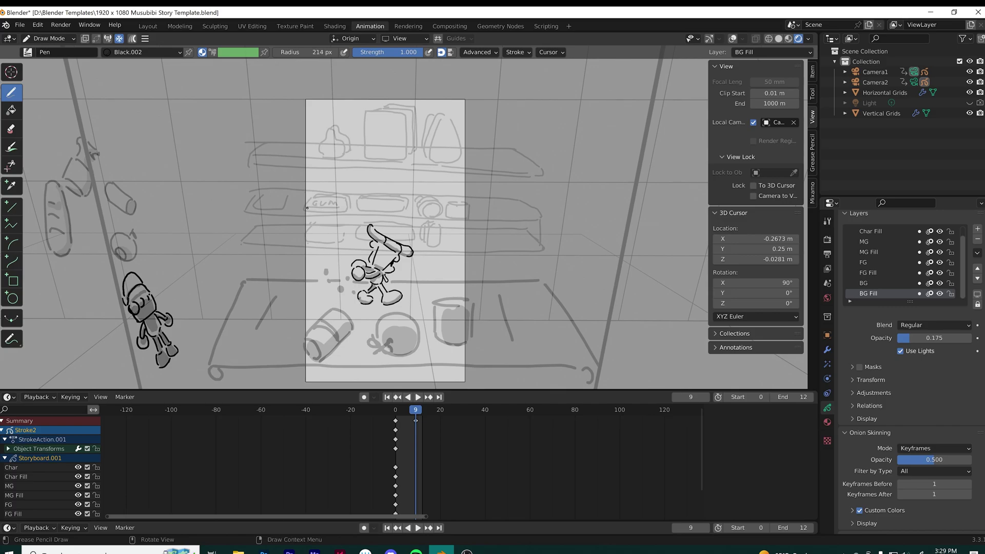
left_click_drag(385, 207, 365, 206)
Step: Set the BG Fill opacity to 0.240 and shade the middle and lower shelves with a 292 px pen radius
left_click_drag(910, 337, 916, 337)
mouse_move(511, 209)
left_mouse_down()
mouse_move(263, 209)
mouse_move(515, 203)
mouse_move(308, 206)
mouse_move(447, 206)
left_mouse_up()
key("ctrl+z")
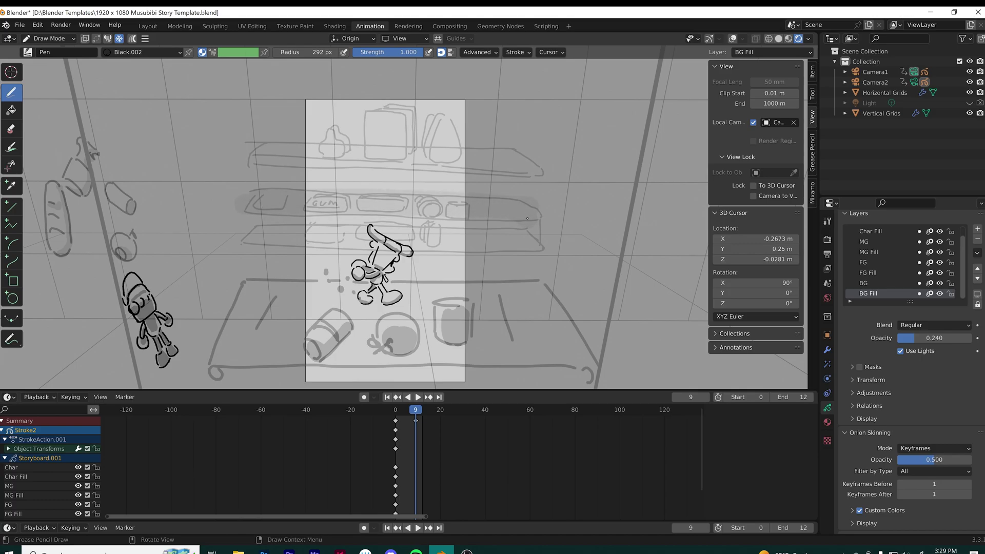
mouse_move(527, 219)
left_mouse_down()
mouse_move(259, 233)
mouse_move(459, 239)
left_mouse_up()
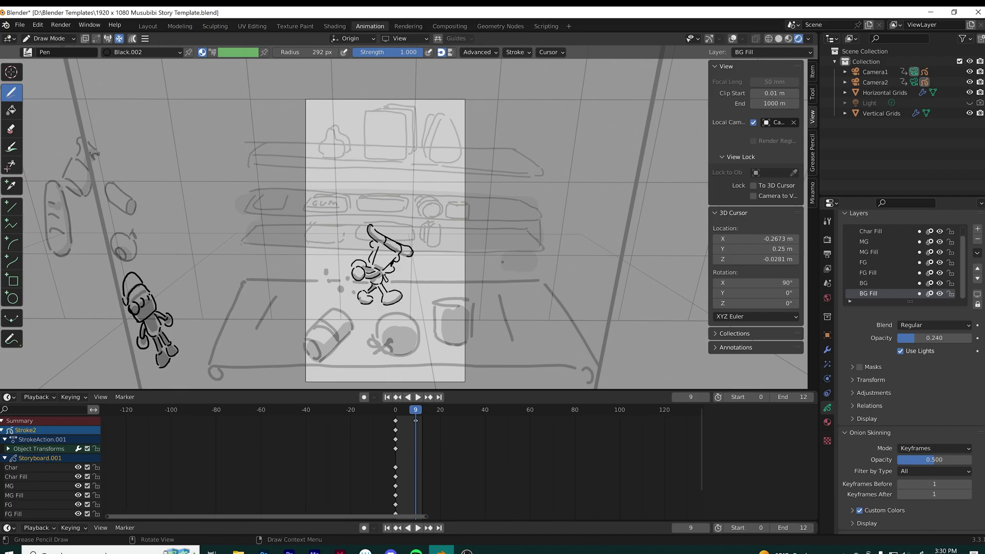
Step: Undo the last wide strokes and shade the area below the lowest shelf with a 153 px pen radius
mouse_move(502, 262)
left_mouse_down()
mouse_move(264, 261)
mouse_move(349, 255)
left_mouse_up()
key("ctrl+z")
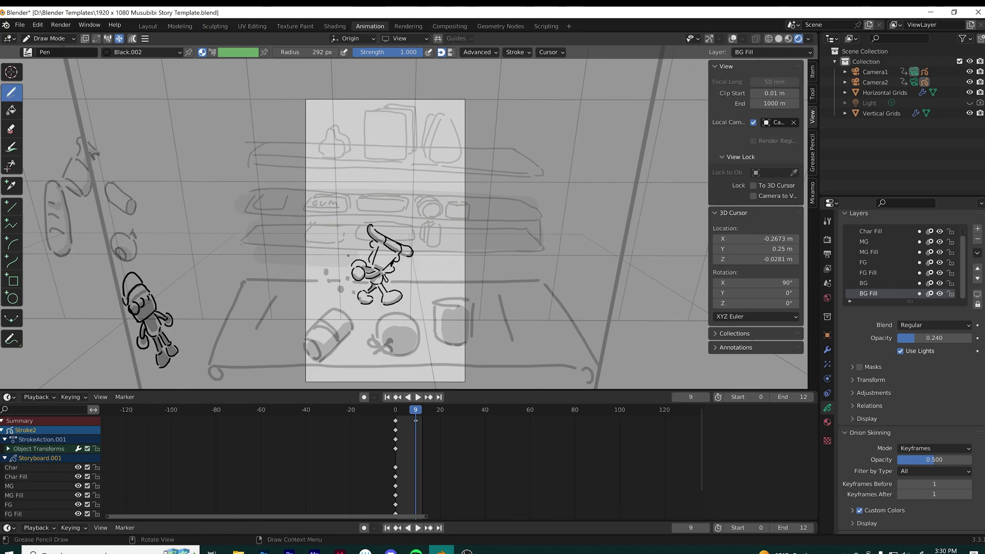
key("ctrl+z")
key("bracketleft")
key("bracketleft")
key("bracketleft")
key("bracketleft")
key("bracketleft")
key("bracketleft")
mouse_move(249, 255)
left_mouse_down()
mouse_move(315, 272)
mouse_move(334, 258)
left_mouse_up()
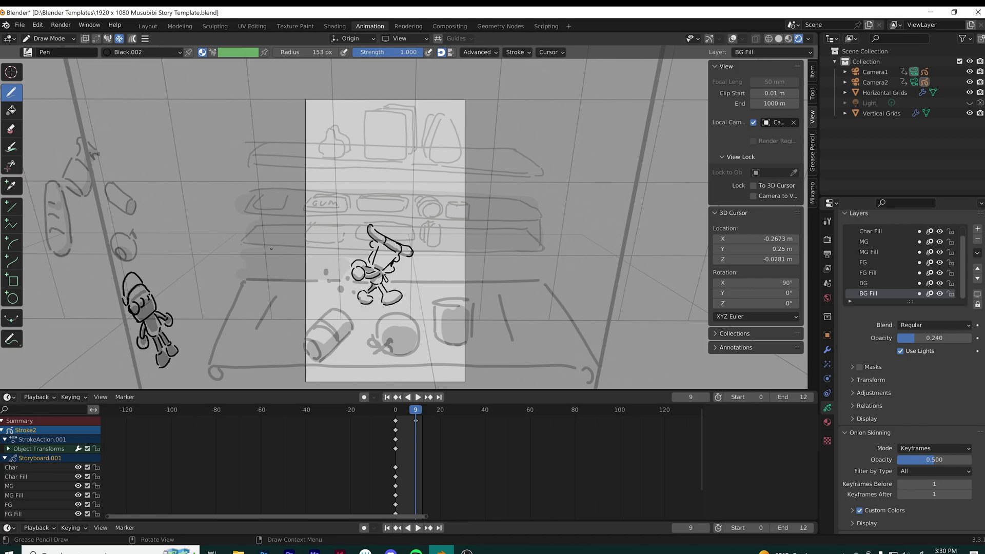
mouse_move(416, 276)
left_mouse_down()
mouse_move(426, 254)
mouse_move(454, 276)
mouse_move(447, 256)
left_mouse_up()
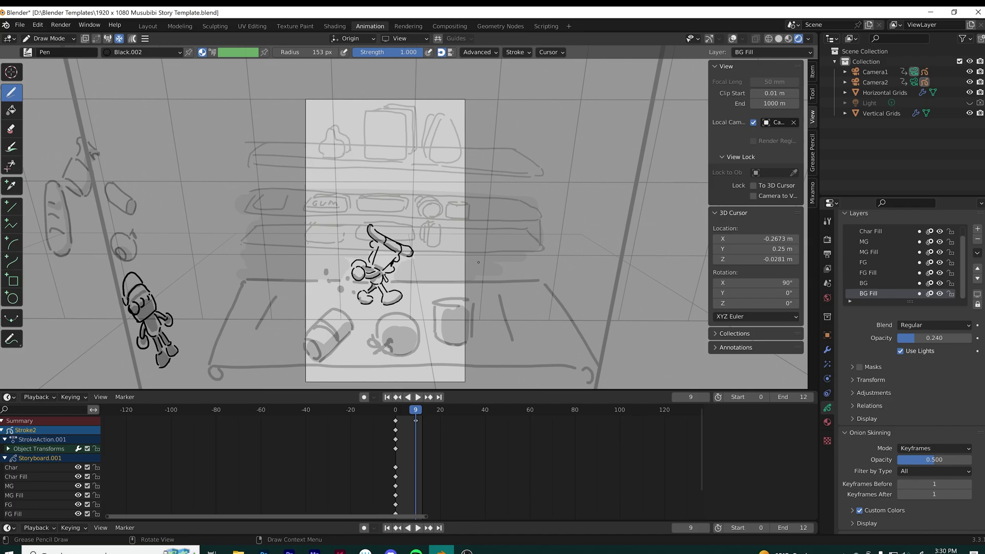
left_click_drag(492, 278, 509, 276)
Step: Shade the upper shelves and the packages on the top shelf, and reduce the pen radius to 123 px
left_click_drag(251, 182, 451, 191)
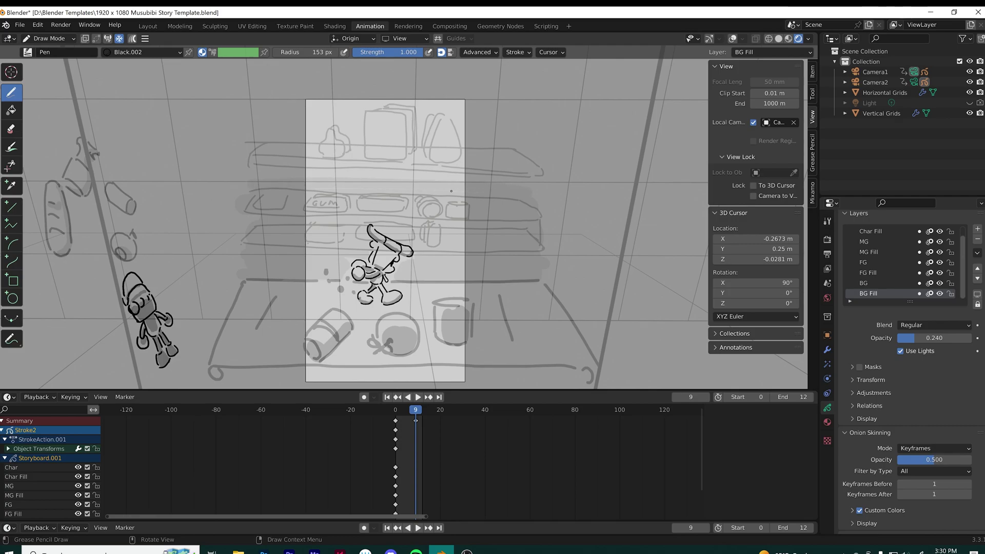
mouse_move(388, 184)
left_mouse_down()
mouse_move(307, 169)
mouse_move(471, 173)
left_mouse_up()
mouse_move(364, 157)
left_mouse_down()
mouse_move(308, 154)
mouse_move(329, 150)
left_mouse_up()
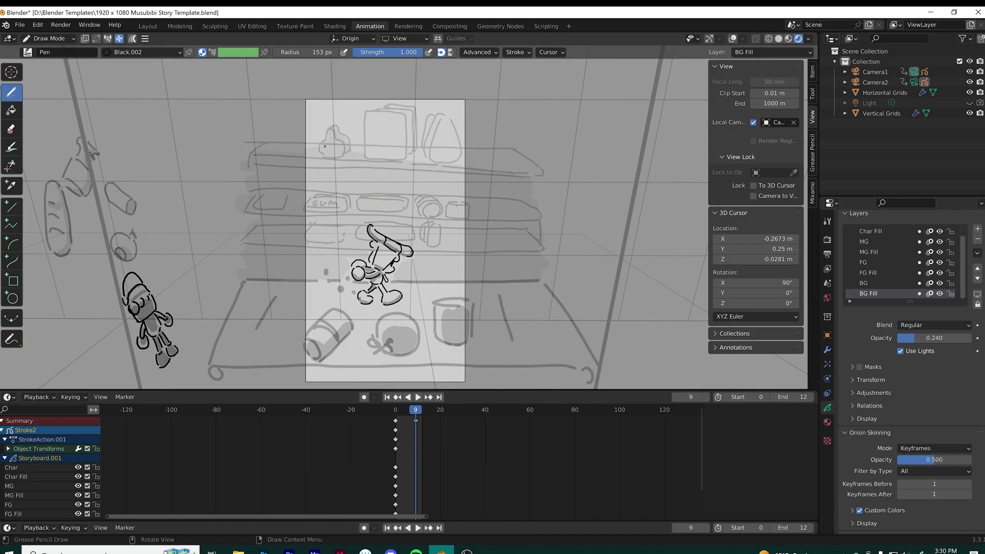
mouse_move(371, 153)
left_mouse_down()
mouse_move(398, 150)
mouse_move(375, 142)
mouse_move(404, 141)
mouse_move(396, 119)
mouse_move(378, 124)
mouse_move(393, 146)
mouse_move(439, 156)
mouse_move(441, 128)
mouse_move(431, 123)
mouse_move(452, 157)
mouse_move(460, 129)
mouse_move(442, 162)
left_mouse_up()
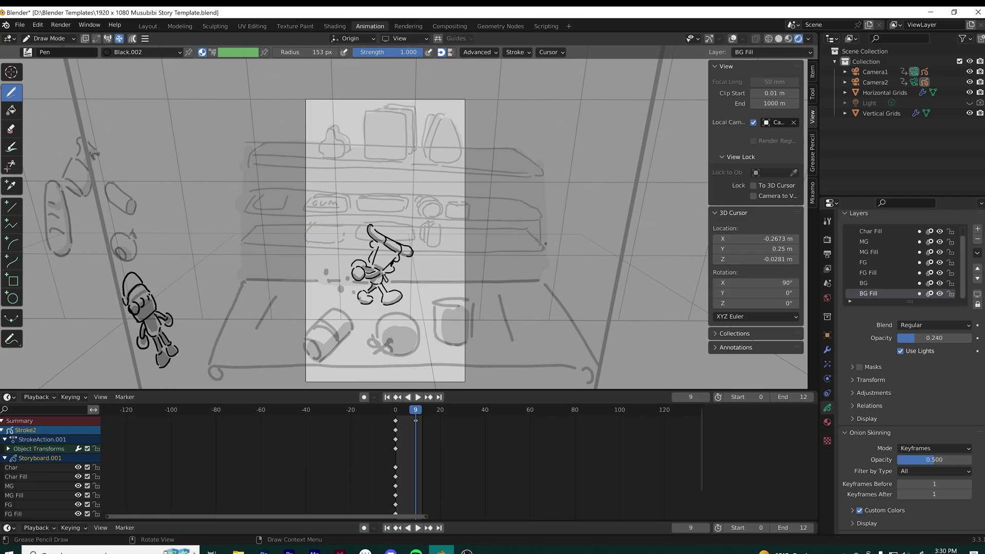
key("bracketleft")
key("bracketleft")
Step: Render a still image of the storyboard and set the output file format to JPEG
left_click(54, 28)
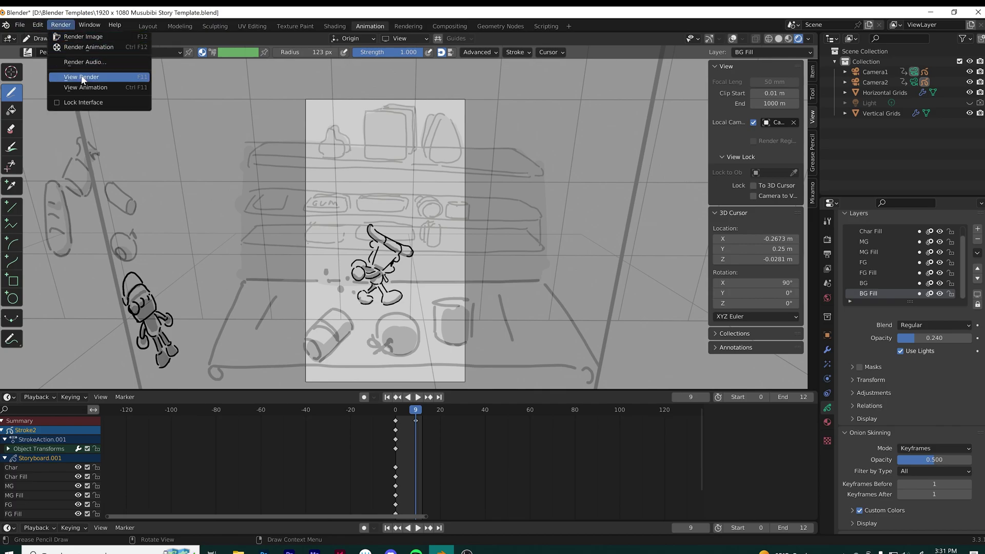
left_click(85, 37)
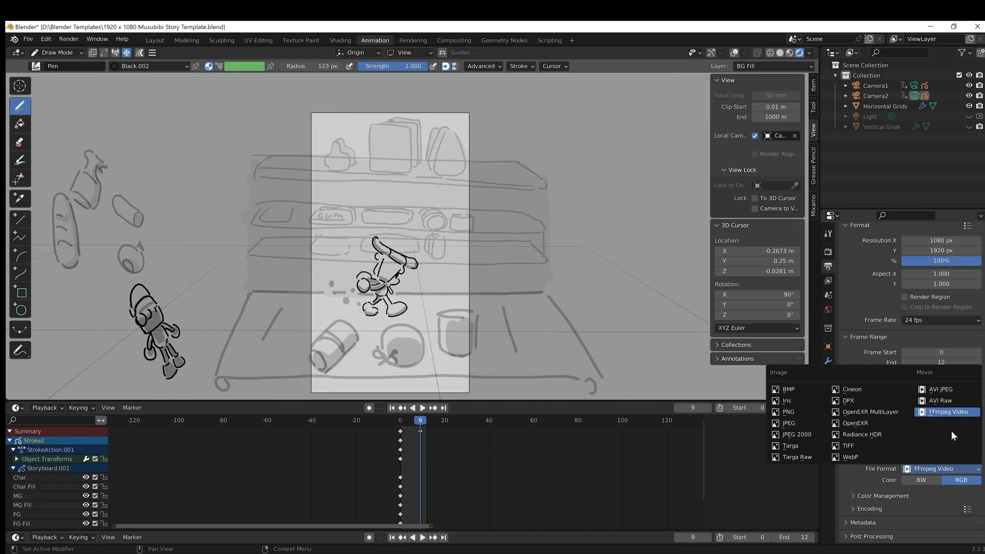
left_click(792, 423)
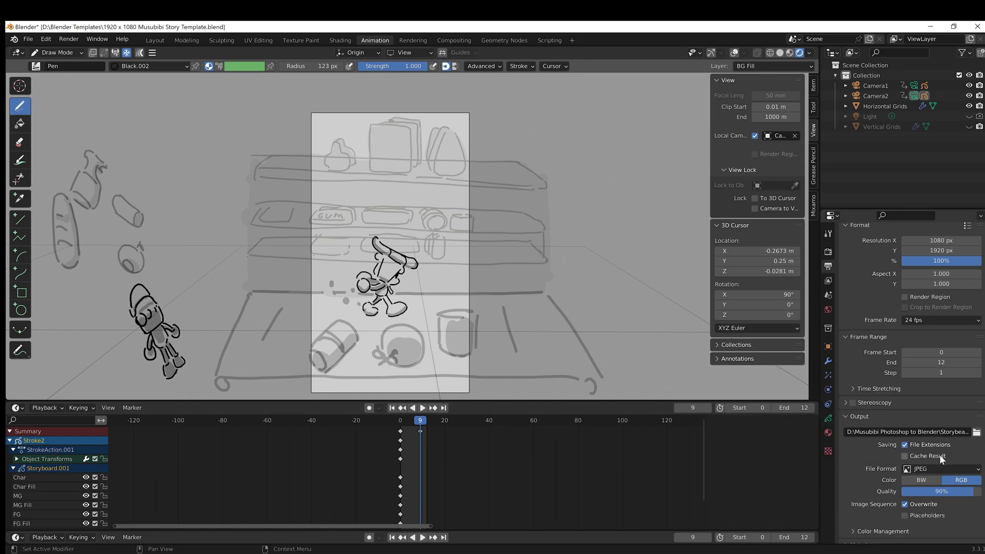
left_click(976, 432)
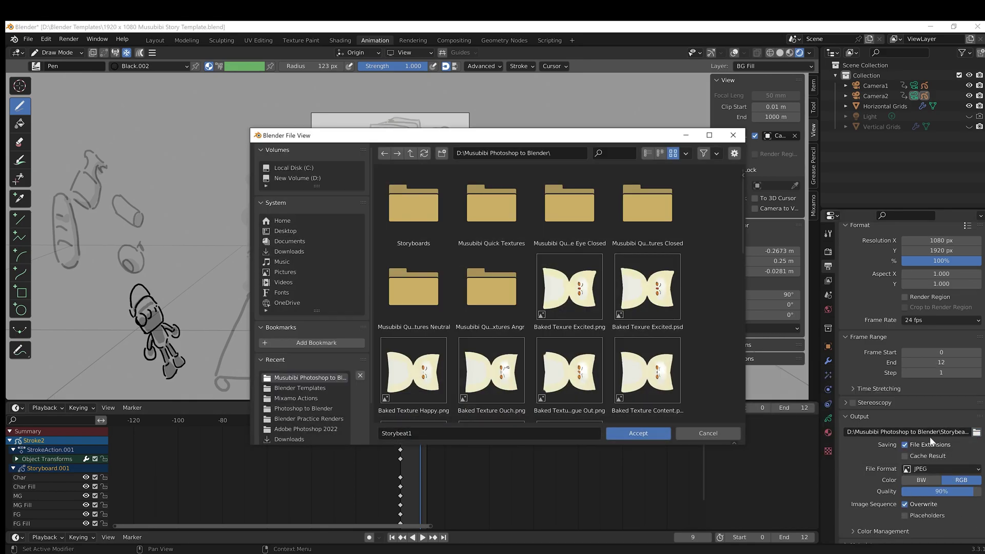
left_click(734, 135)
scroll(936, 473, "down", 1)
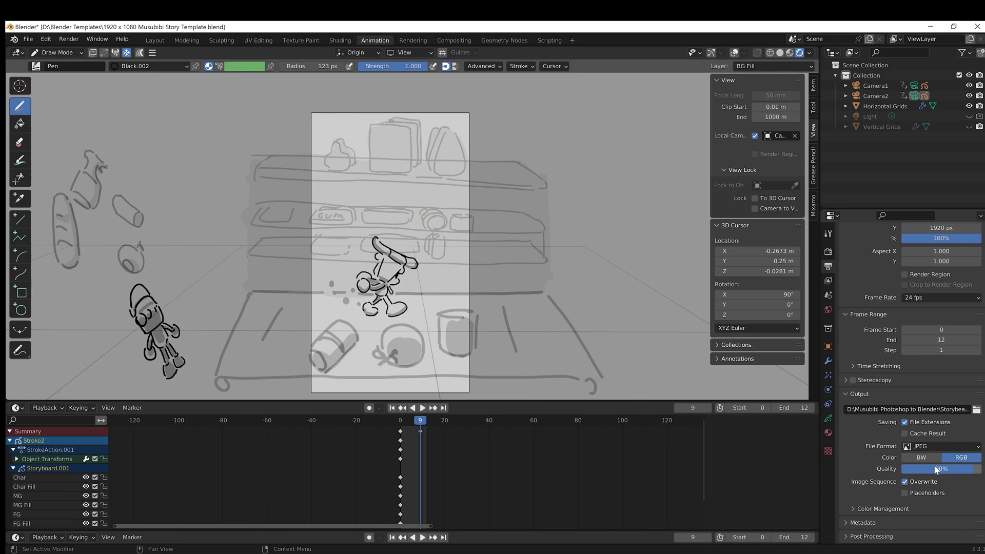
Step: Exclude the Vertical Grids object from rendering and render frame 9 again
left_click(69, 39)
left_click(79, 53)
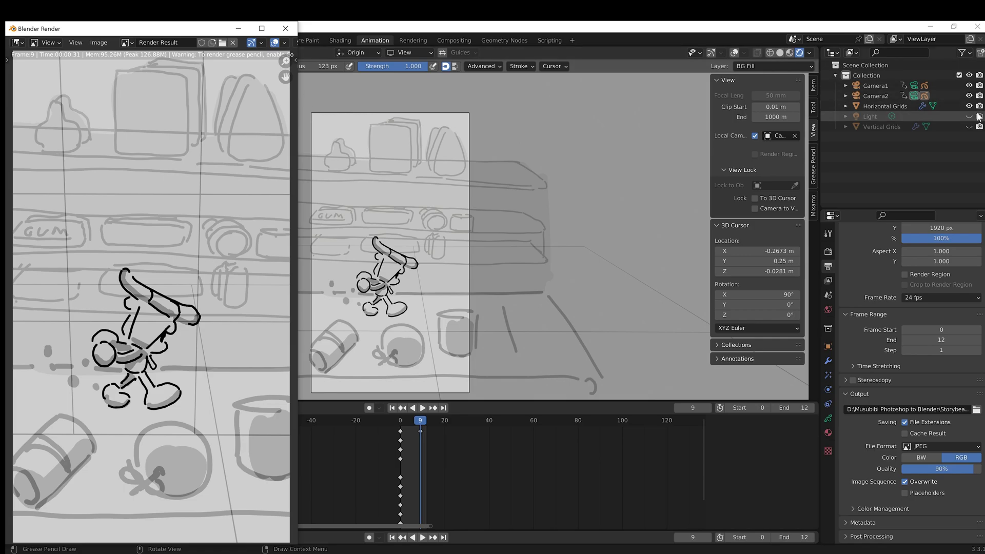
left_click(979, 126)
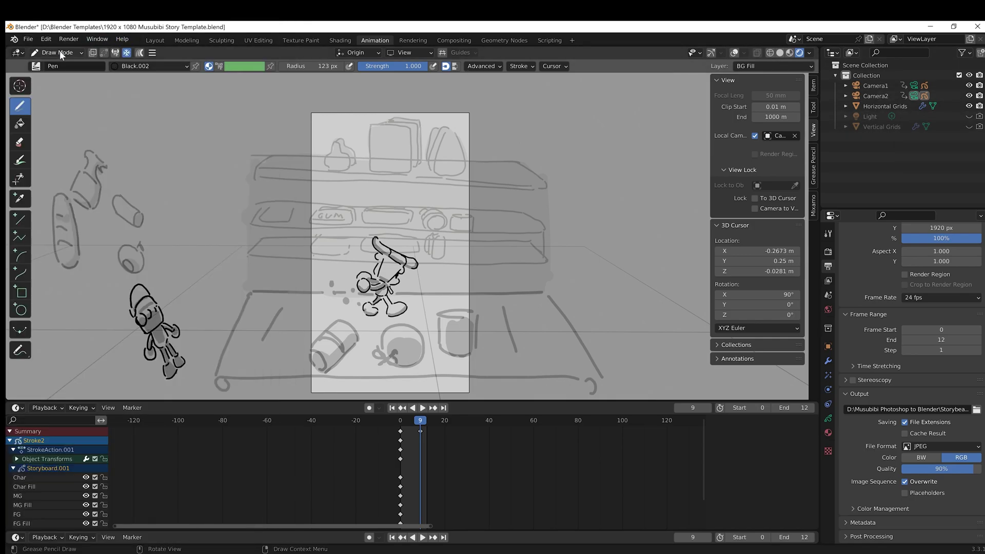
left_click(69, 39)
left_click(73, 54)
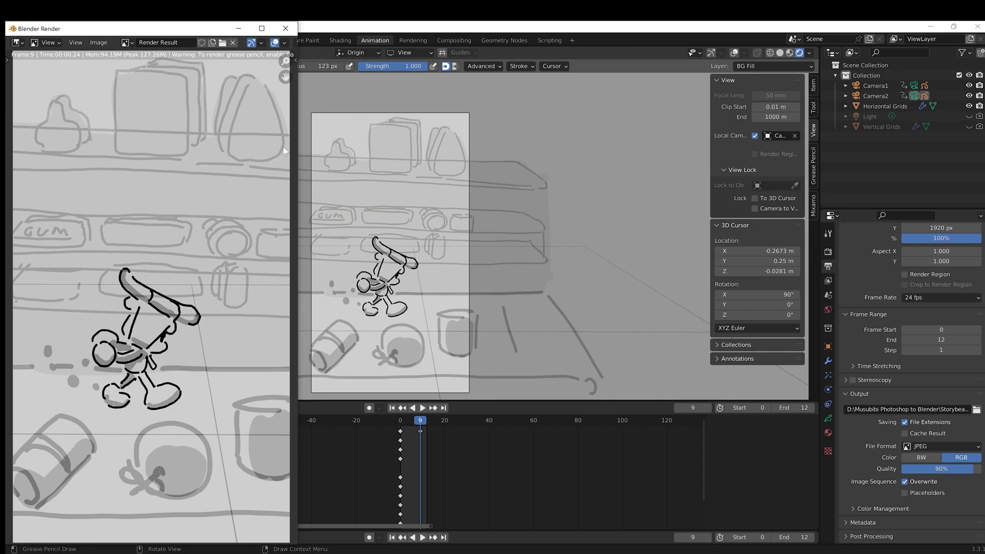
Step: Enlarge the render window to examine the whole rendered frame, and return to the main Blender window
left_click_drag(297, 176, 606, 172)
scroll(392, 200, "down", 2)
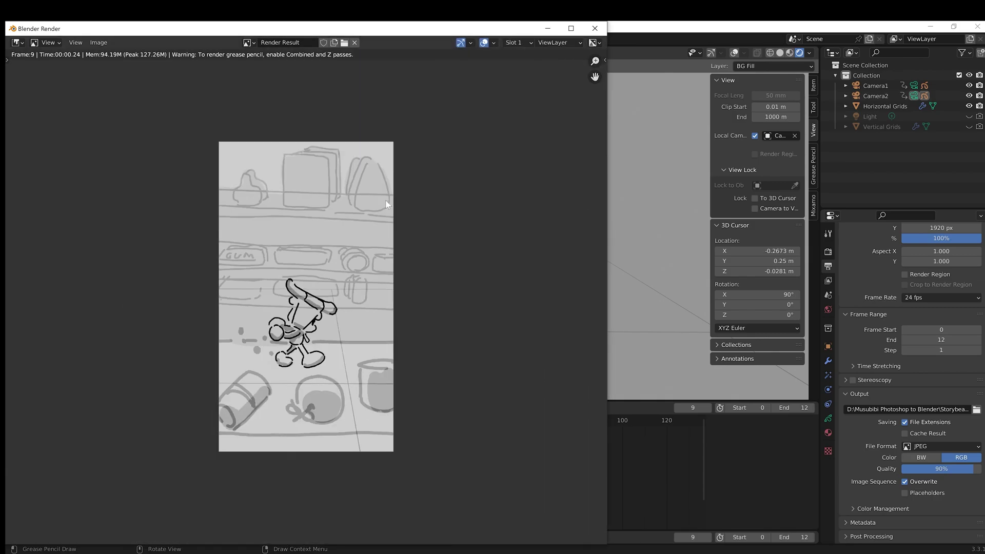
scroll(386, 201, "up", 1)
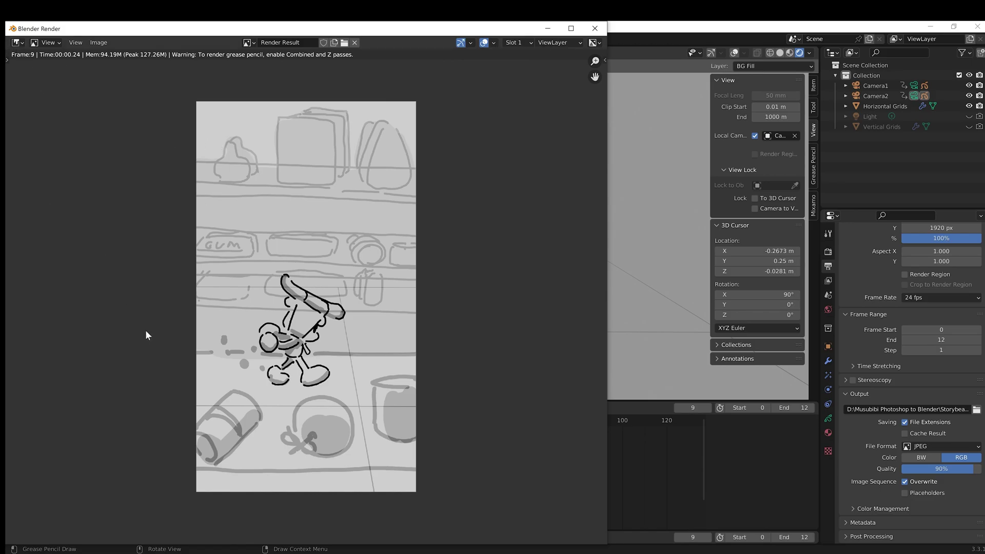
left_click(244, 553)
left_click(244, 553)
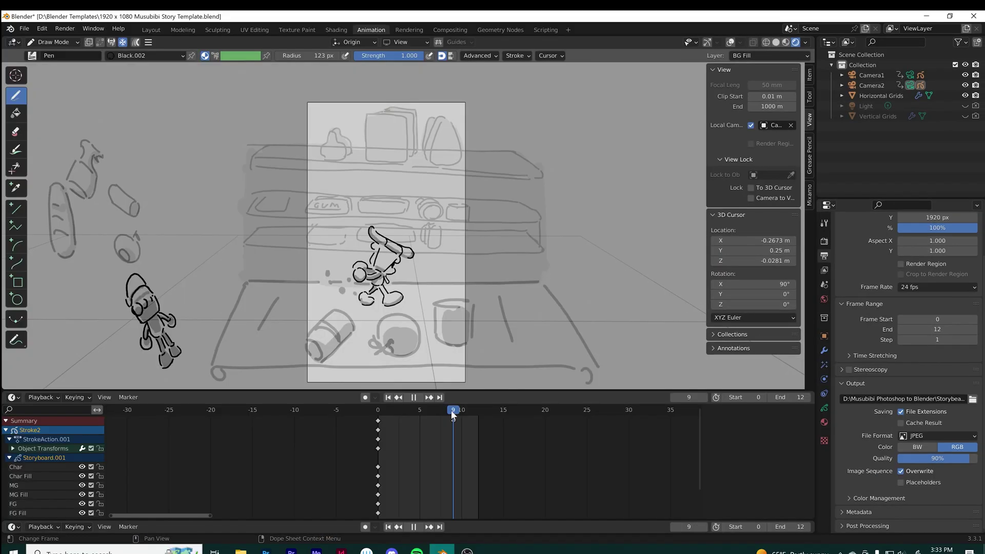
Step: Scrub the timeline back to frame 0, check Camera2's contents in the outliner, and move to frame 3
left_click_drag(451, 411, 376, 421)
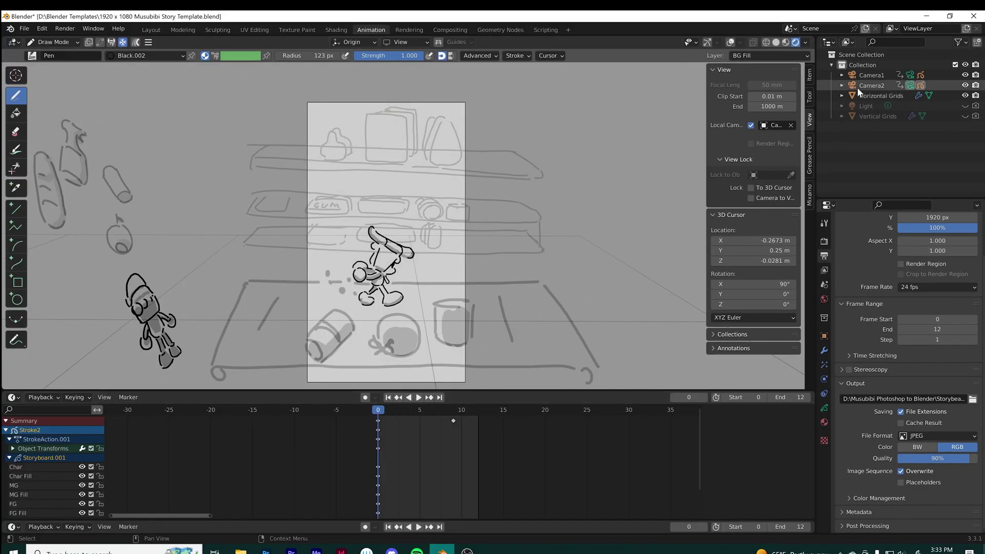
left_click(841, 85)
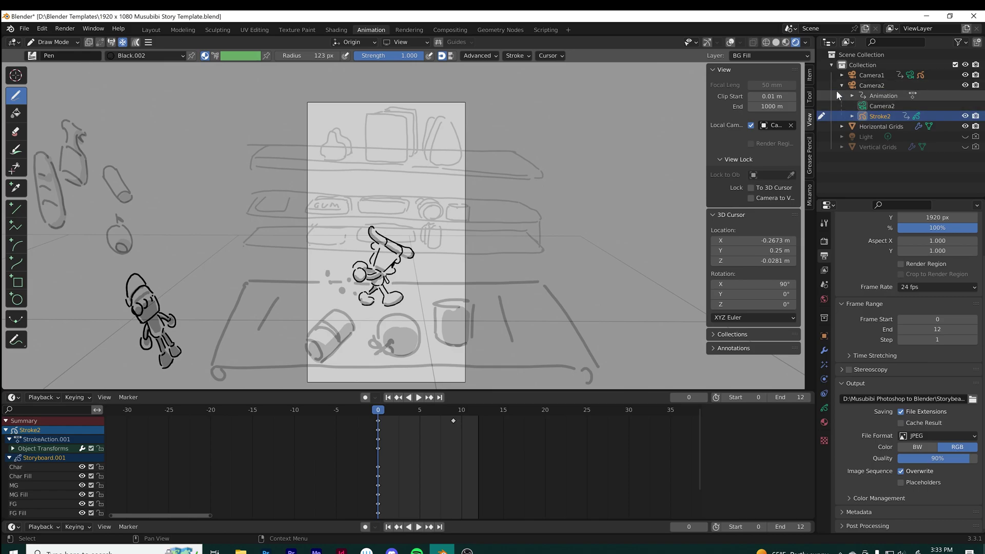
left_click(841, 85)
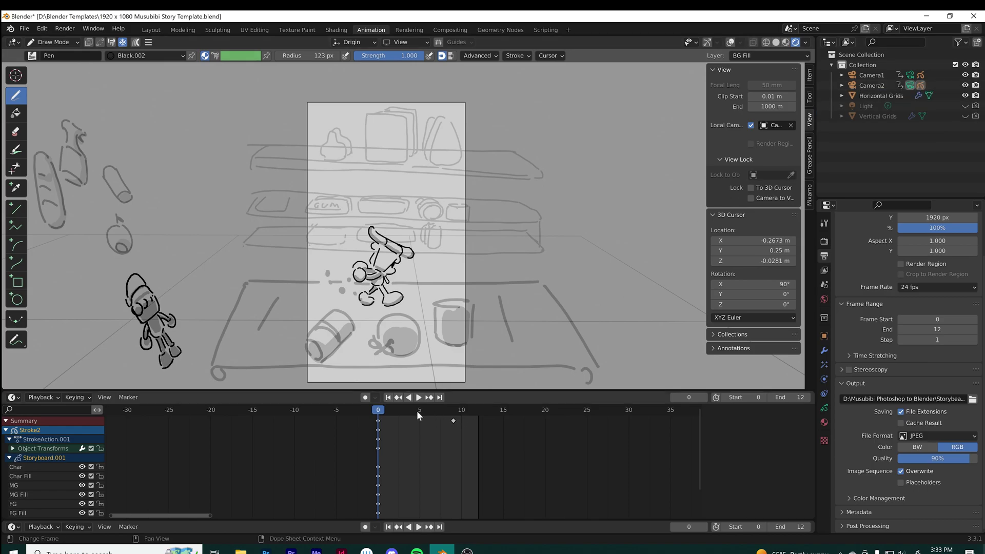
key("space")
left_click_drag(376, 417, 404, 416)
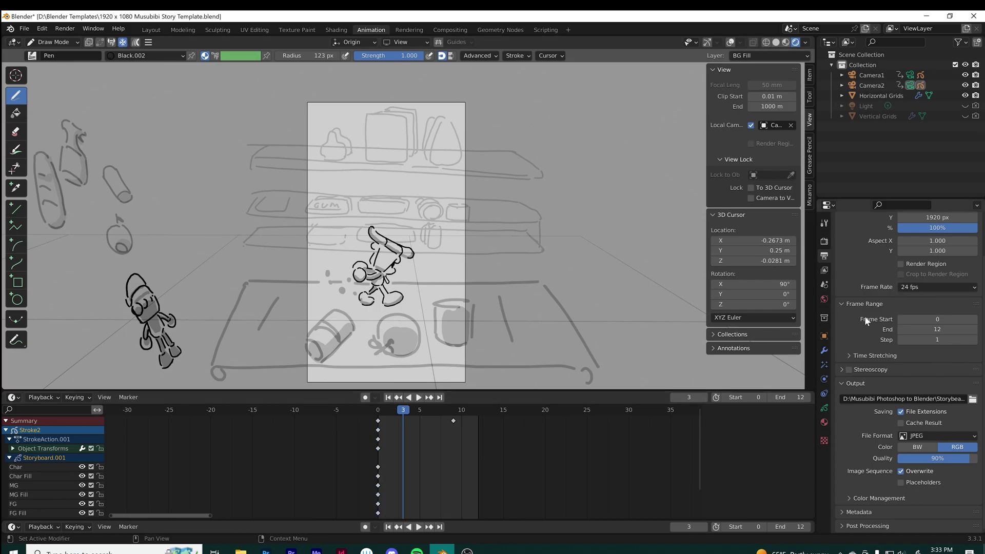
Step: Make Char the active layer of Stroke2 and lock all its other layers from Char Fill to BG Fill
left_click(824, 408)
left_click(864, 228)
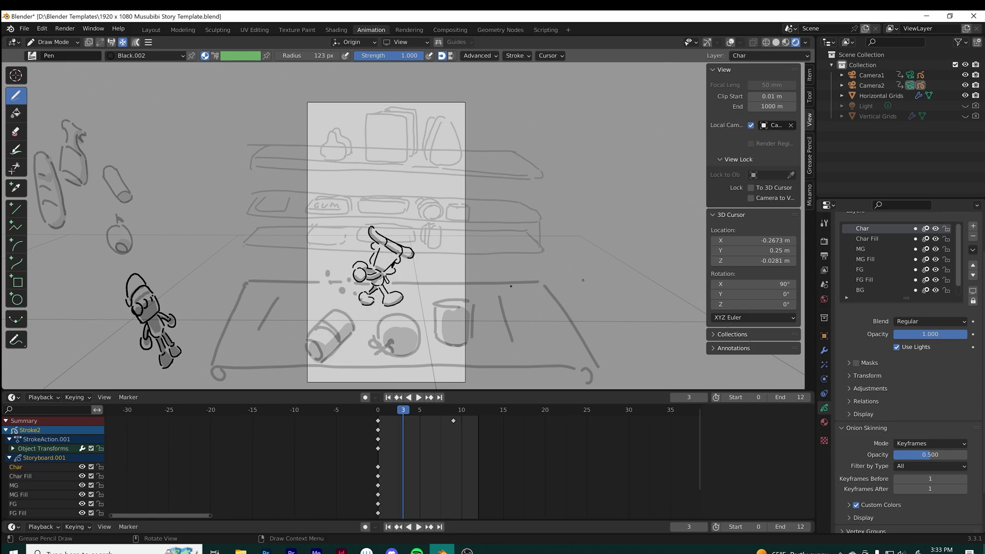
scroll(939, 257, "down", 1)
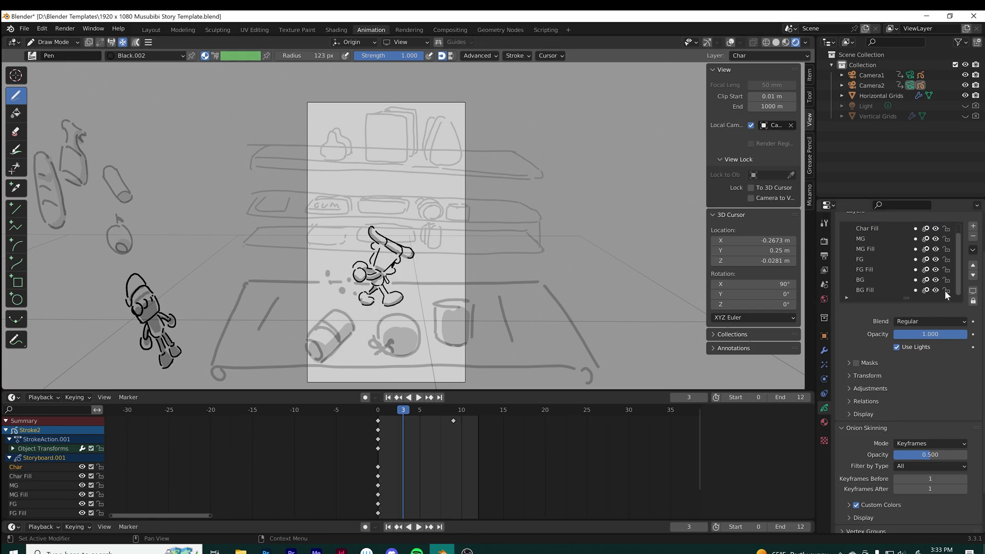
left_click(946, 290)
left_click(946, 279)
scroll(945, 279, "up", 1)
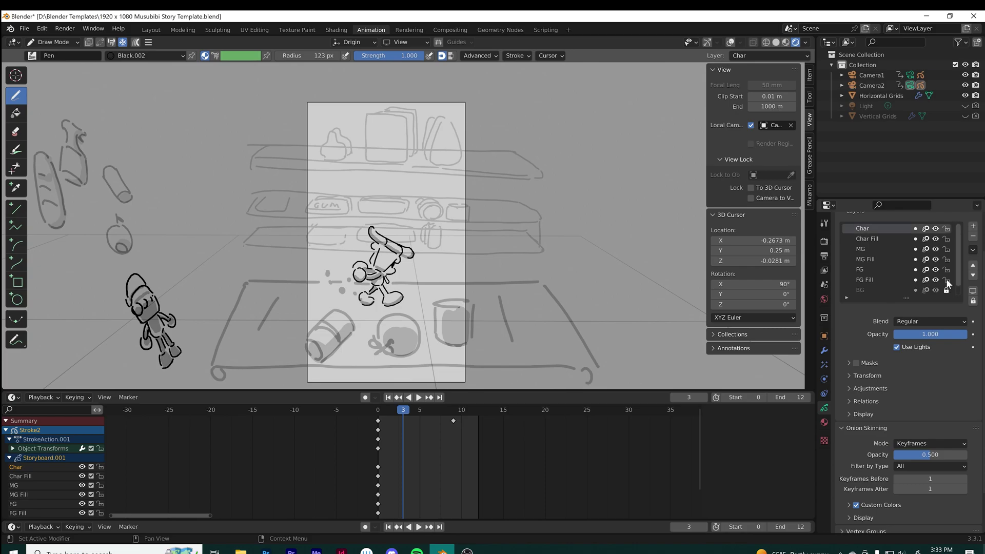
left_click(946, 280)
left_click(946, 269)
left_click(946, 259)
left_click(947, 249)
left_click(946, 238)
Step: Scrub the timeline to frame 9 to examine how the Camera2 shot changes over time
scroll(391, 304, "up", 2)
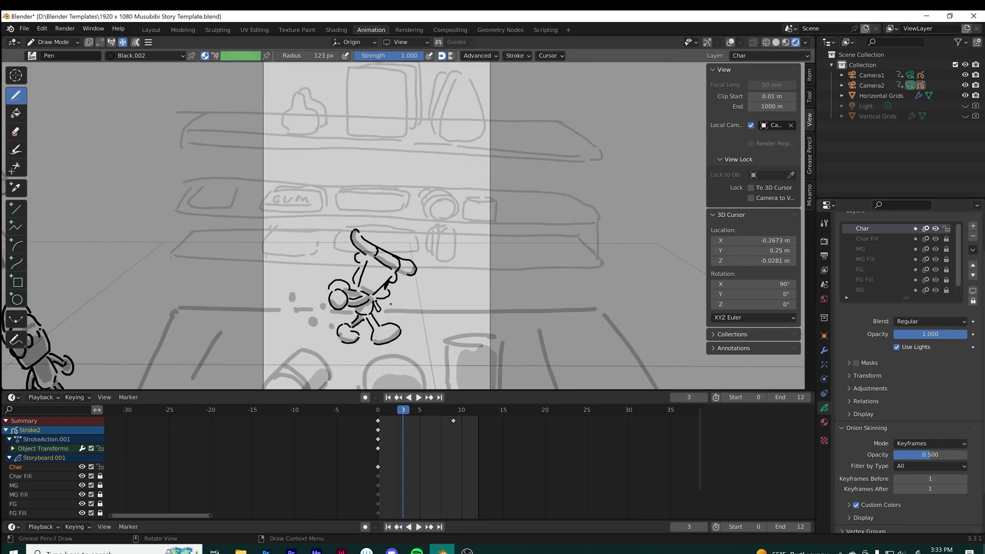
scroll(391, 304, "down", 2)
scroll(391, 304, "up", 3)
scroll(391, 304, "down", 2)
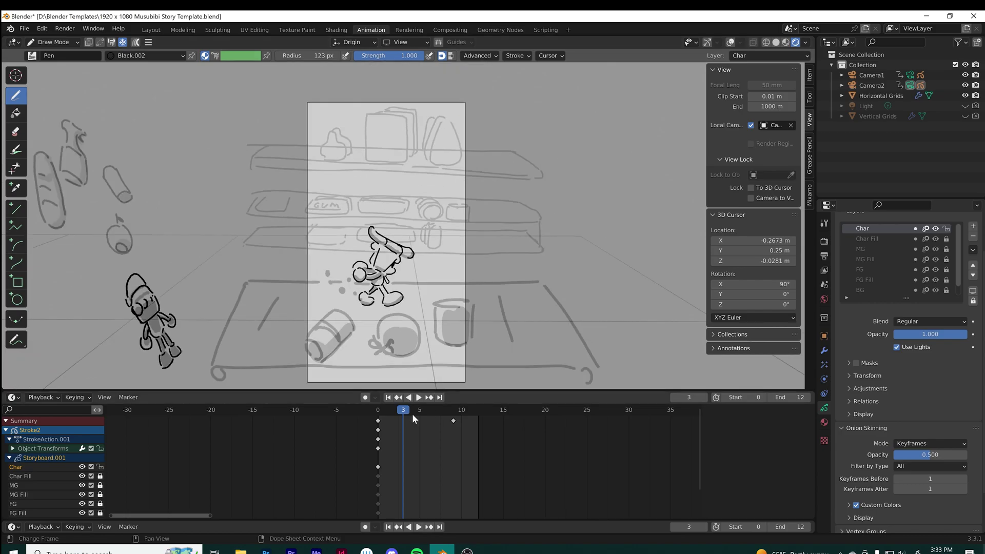
mouse_move(404, 411)
left_mouse_down()
mouse_move(378, 412)
mouse_move(401, 411)
left_mouse_up()
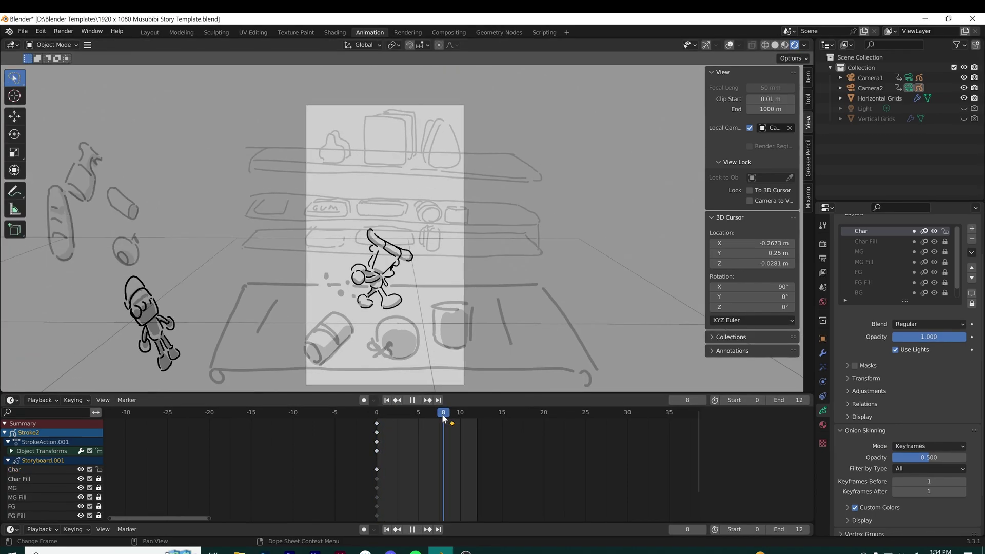
left_click_drag(442, 414, 453, 416)
middle_click_drag(497, 455, 485, 455, "ctrl")
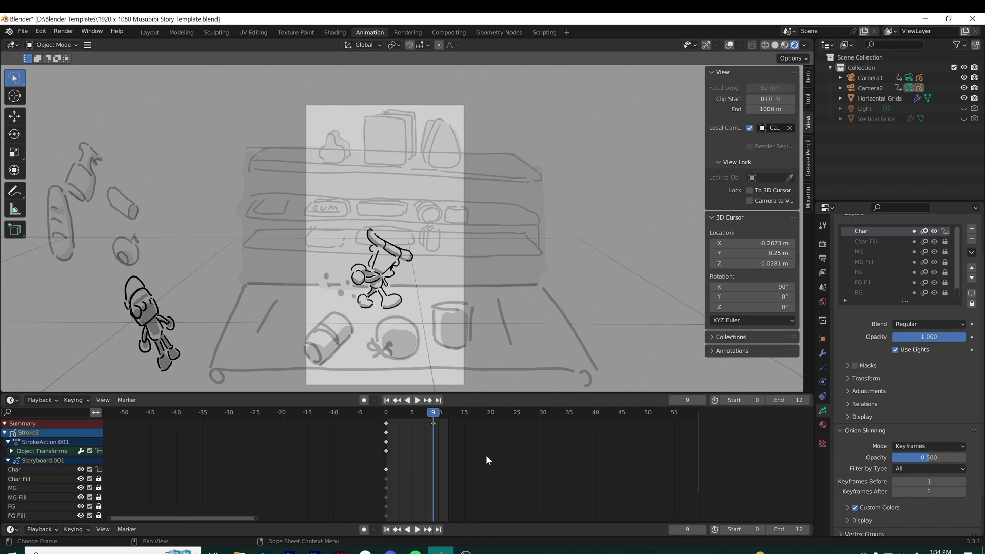
left_click_drag(692, 448, 624, 501)
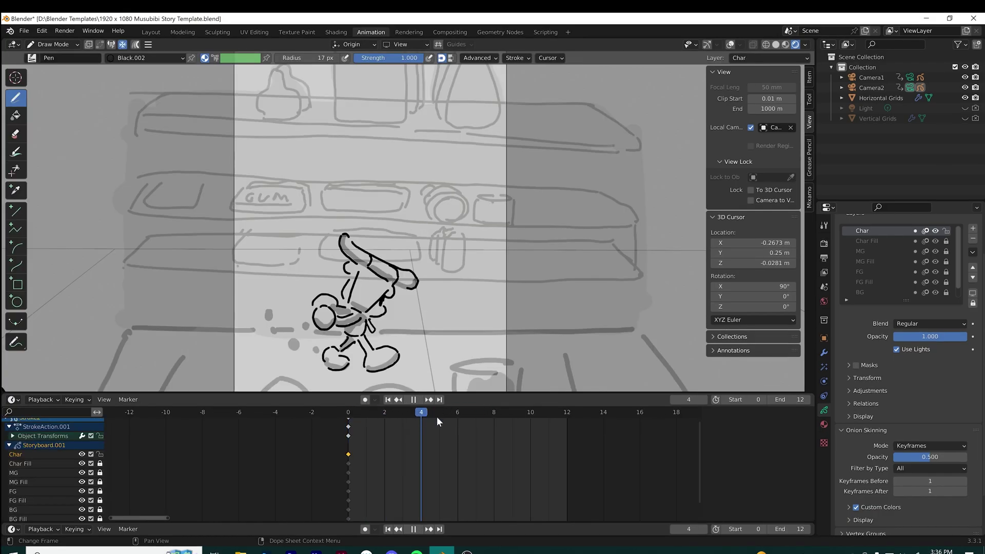
Step: Go to frame 12, enable auto keying, and erase the character's feet and lower legs on the Char layer
key("space")
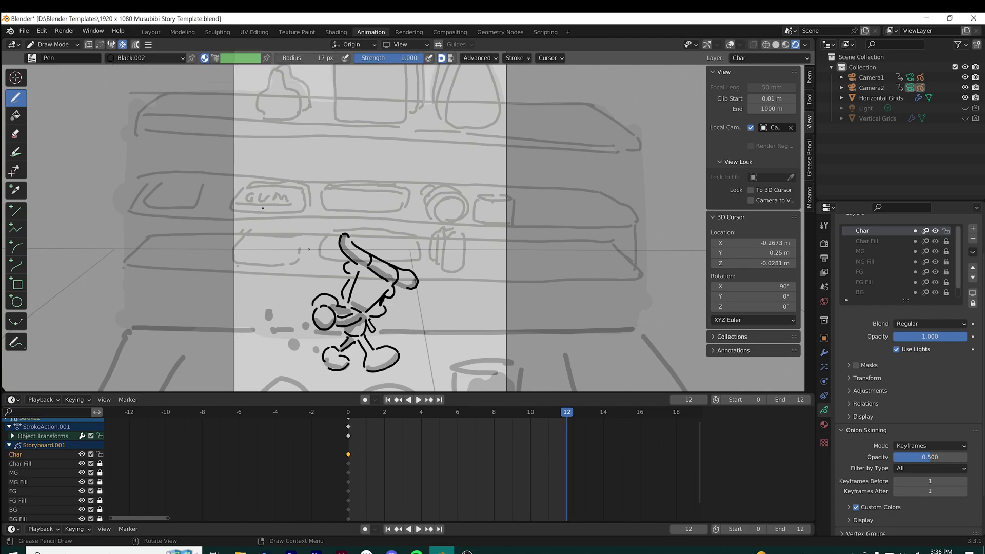
left_click(365, 400)
mouse_move(321, 352)
left_mouse_down("ctrl")
mouse_move(349, 376)
mouse_move(335, 342)
mouse_move(366, 344)
mouse_move(370, 370)
mouse_move(390, 348)
mouse_move(339, 350)
left_mouse_up("ctrl")
key("ctrl+z")
key("space")
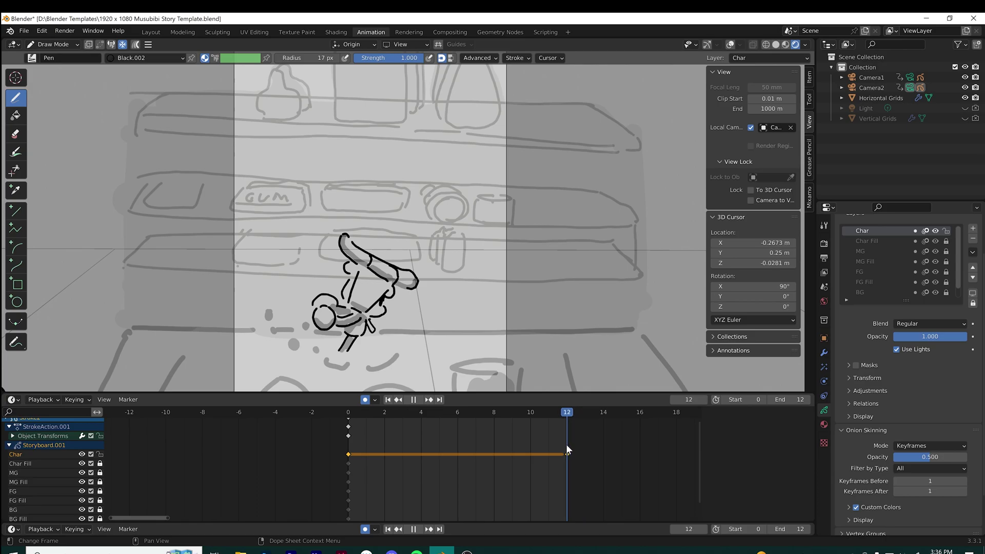
key("space")
Step: Redraw the character's legs and feet in a new walking pose at frame 12 with a 17 px pen
mouse_move(355, 340)
left_mouse_down()
mouse_move(345, 372)
mouse_move(332, 368)
left_mouse_up()
key("ctrl+z")
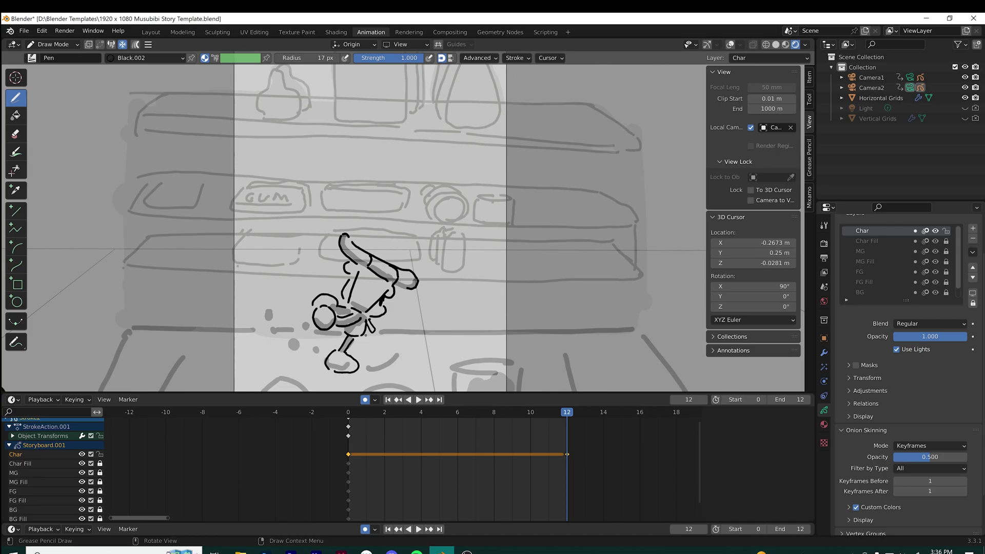
mouse_move(365, 335)
left_mouse_down()
mouse_move(376, 346)
mouse_move(364, 354)
mouse_move(380, 355)
mouse_move(374, 374)
mouse_move(362, 353)
left_mouse_up()
key("ctrl+z")
key("ctrl+z")
key("ctrl+z")
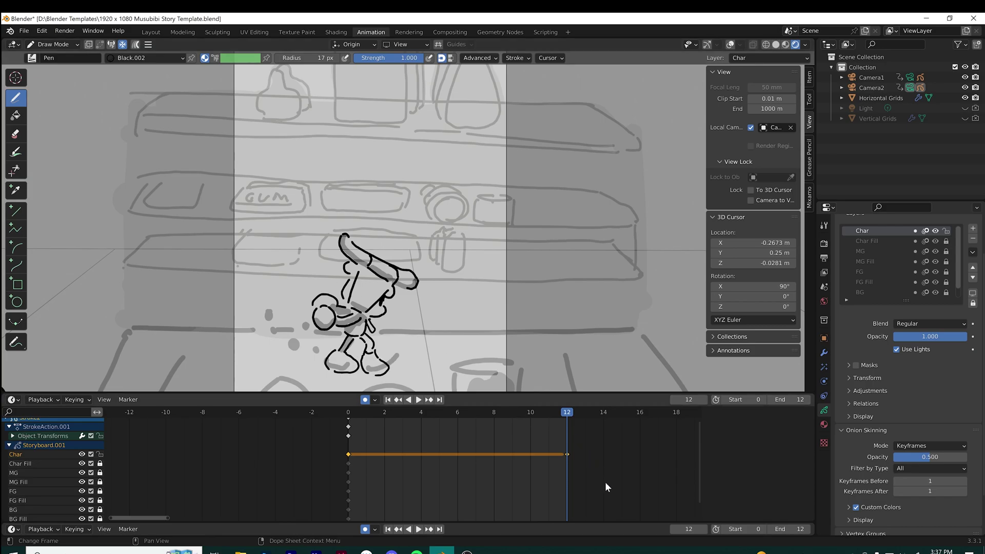
key("ctrl+z")
key("ctrl+z")
key("ctrl+z")
mouse_move(365, 351)
left_mouse_down("ctrl")
mouse_move(369, 368)
mouse_move(390, 368)
mouse_move(377, 350)
left_mouse_up("ctrl")
Step: At frame 6, erase the character's lower legs and feet on the Char layer and switch to Edit Mode
left_click_drag(558, 408, 454, 432)
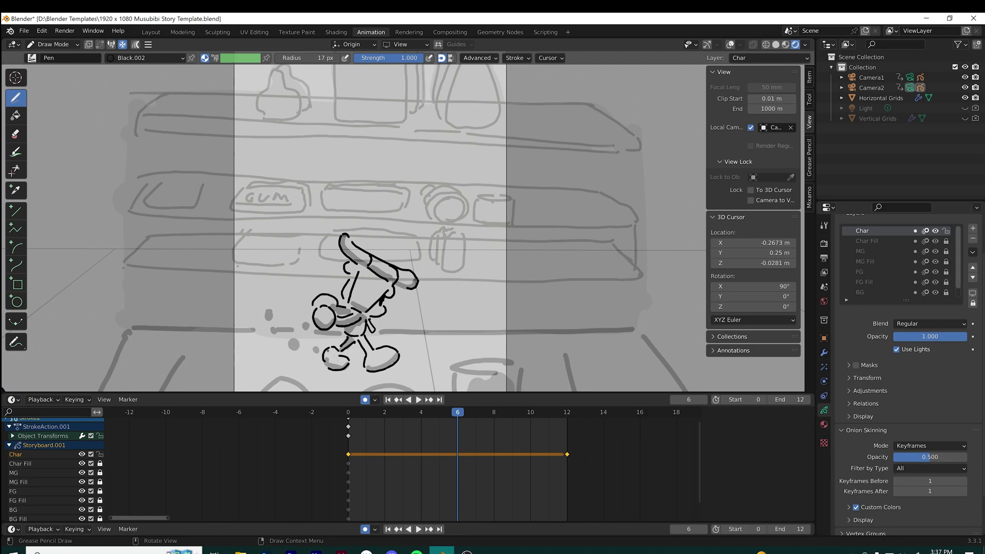
mouse_move(327, 370)
left_mouse_down("ctrl")
mouse_move(345, 366)
mouse_move(352, 341)
mouse_move(377, 362)
mouse_move(384, 357)
left_mouse_up("ctrl")
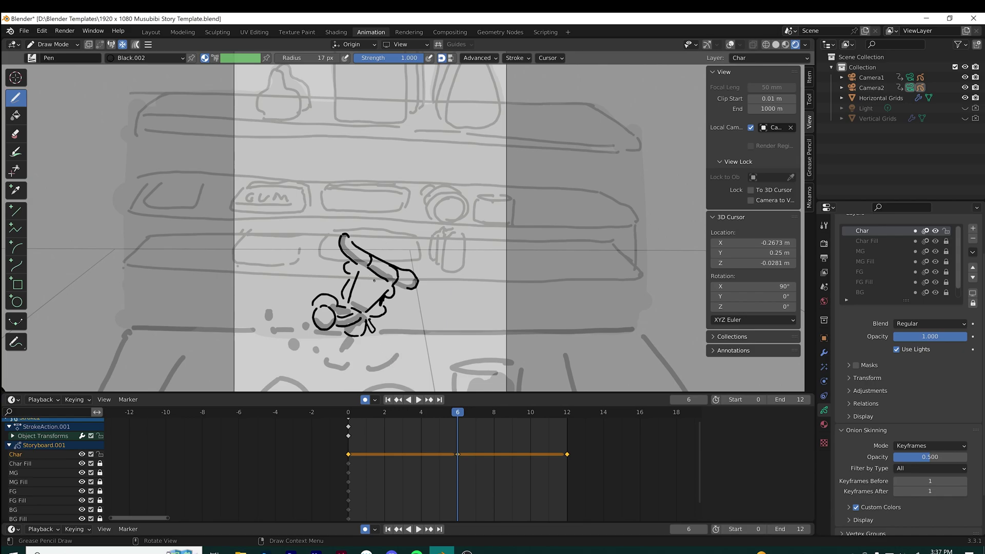
left_click(54, 44)
left_click(46, 67)
left_click_drag(372, 285, 337, 215)
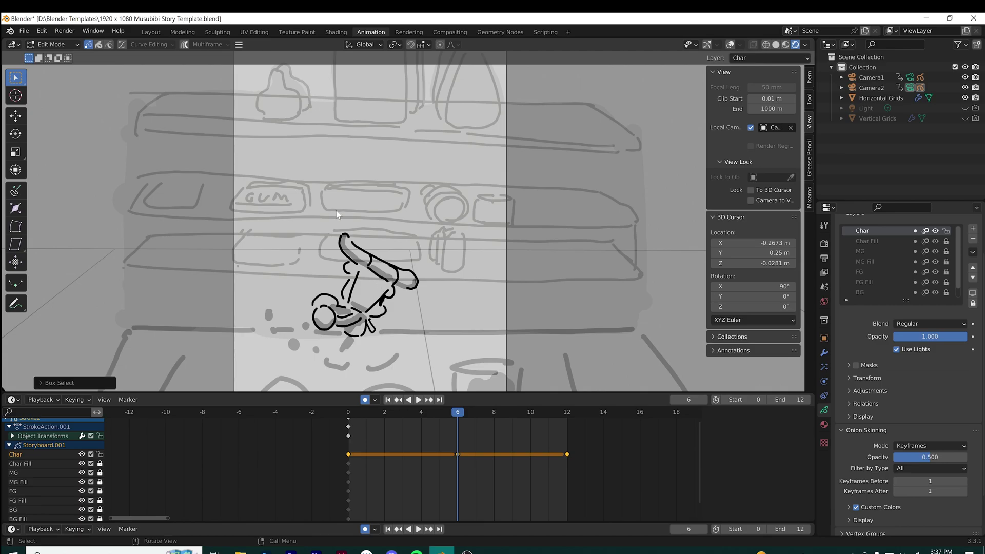
mouse_move(14, 82)
left_mouse_down()
mouse_move(52, 101)
mouse_move(61, 143)
left_mouse_up()
mouse_move(323, 228)
left_mouse_down()
mouse_move(457, 287)
mouse_move(338, 226)
left_mouse_up()
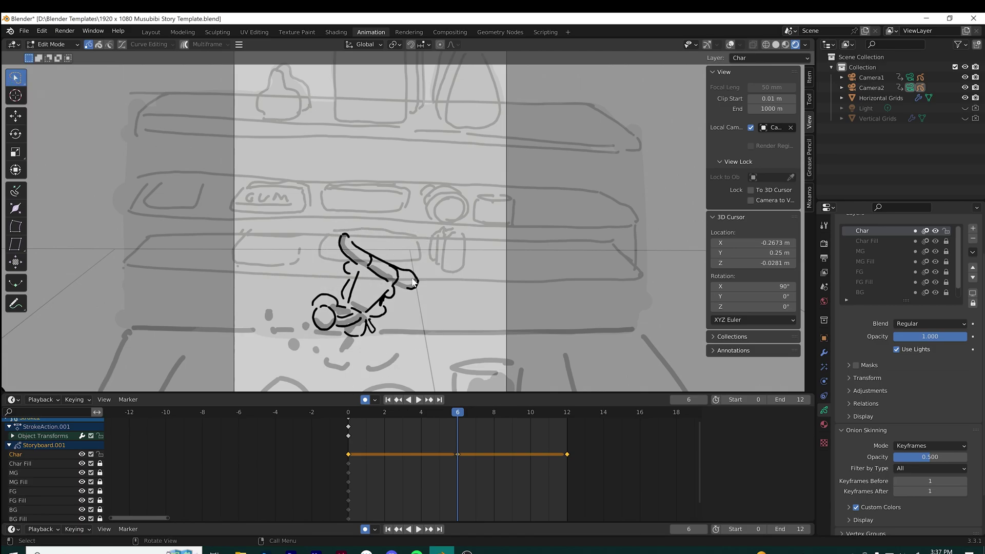
key("g")
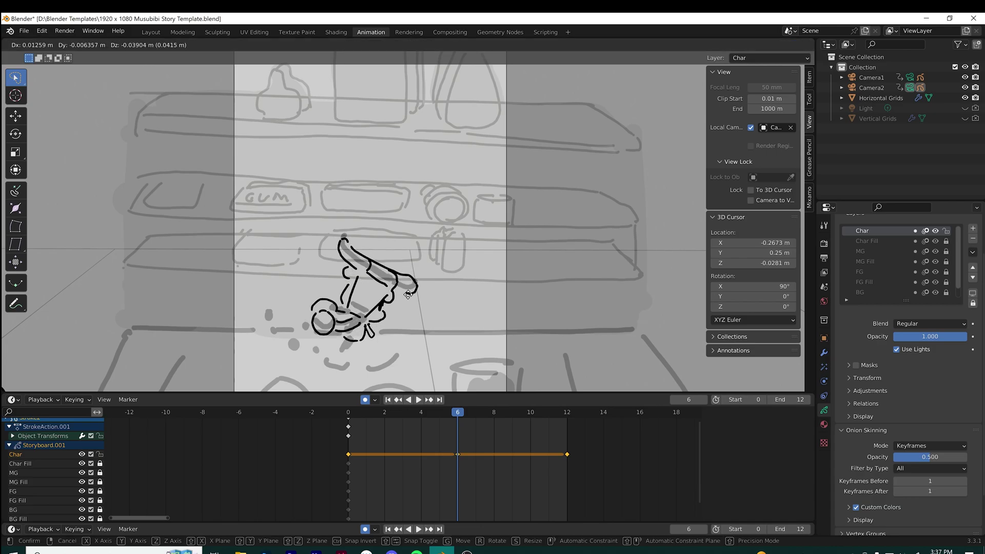
key("z")
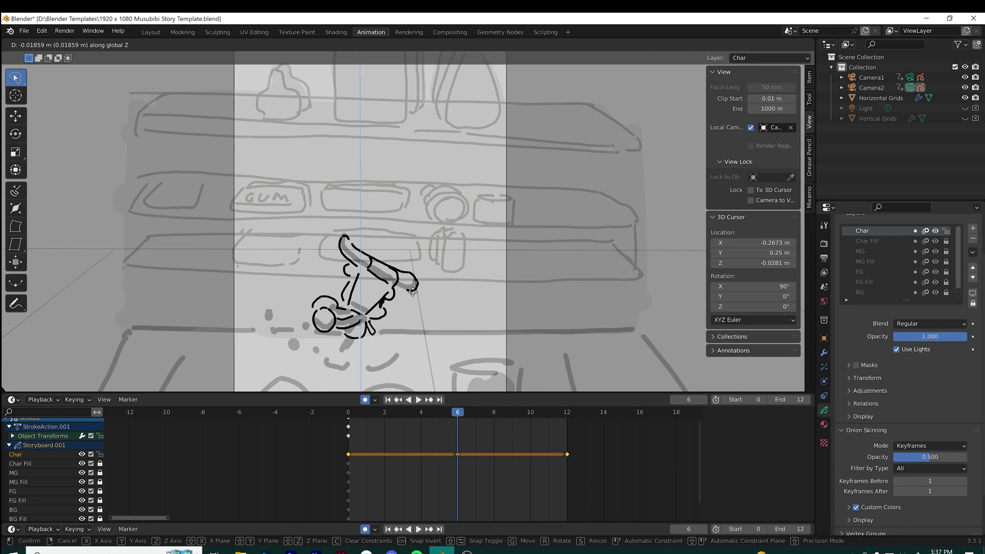
right_click(412, 291)
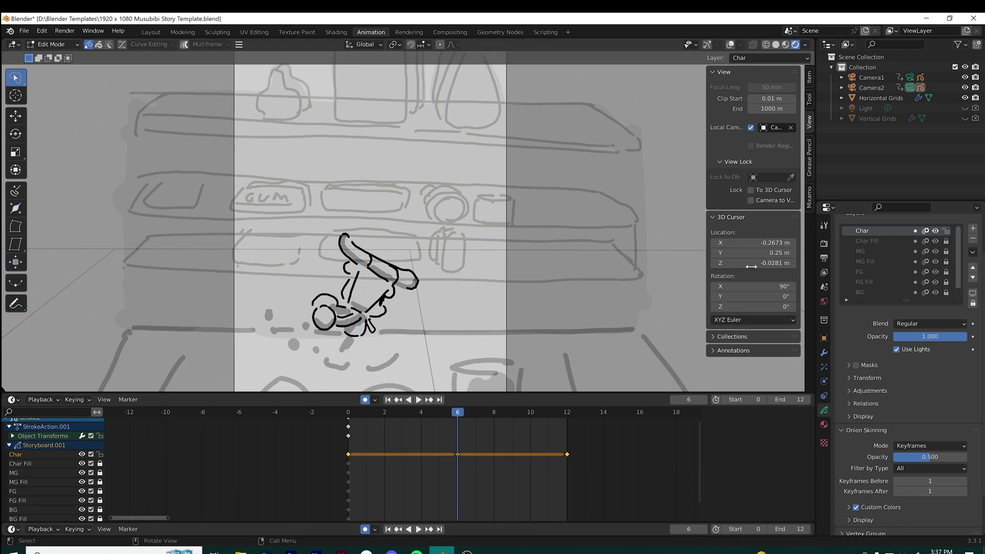
Step: Unlock the Char Fill layer, select the character's line and fill strokes, and move them slightly down along Z at frame 6
left_click(945, 241)
mouse_move(359, 208)
right_mouse_down("ctrl")
mouse_move(338, 210)
mouse_move(300, 299)
mouse_move(316, 364)
mouse_move(318, 334)
right_mouse_up("ctrl")
mouse_move(293, 208)
right_mouse_down("ctrl")
mouse_move(256, 359)
mouse_move(429, 239)
mouse_move(359, 215)
right_mouse_up("ctrl")
key("g")
key("z")
left_click(395, 280)
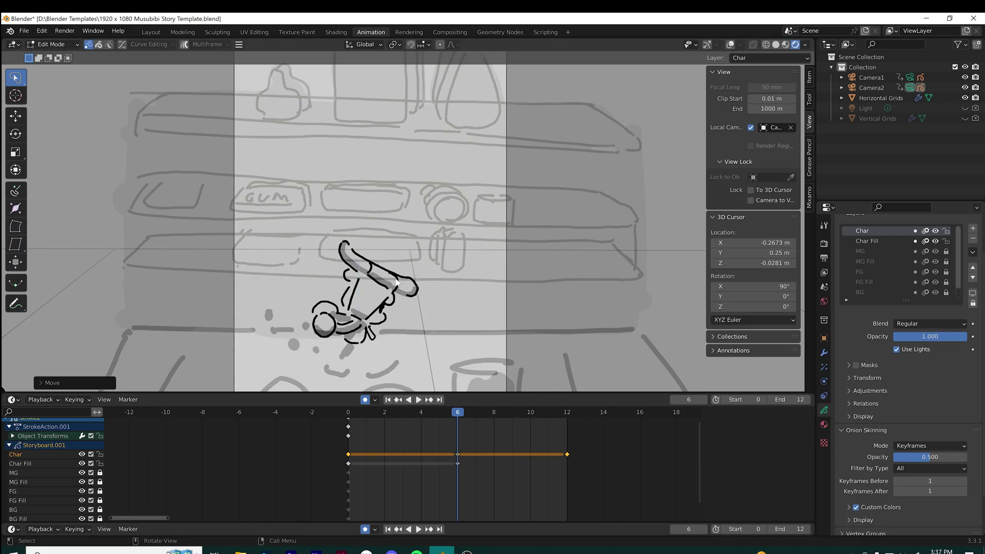
Step: Scrub the timeline around frame 6 to compare the lowered body with the neighbouring pose
key("space")
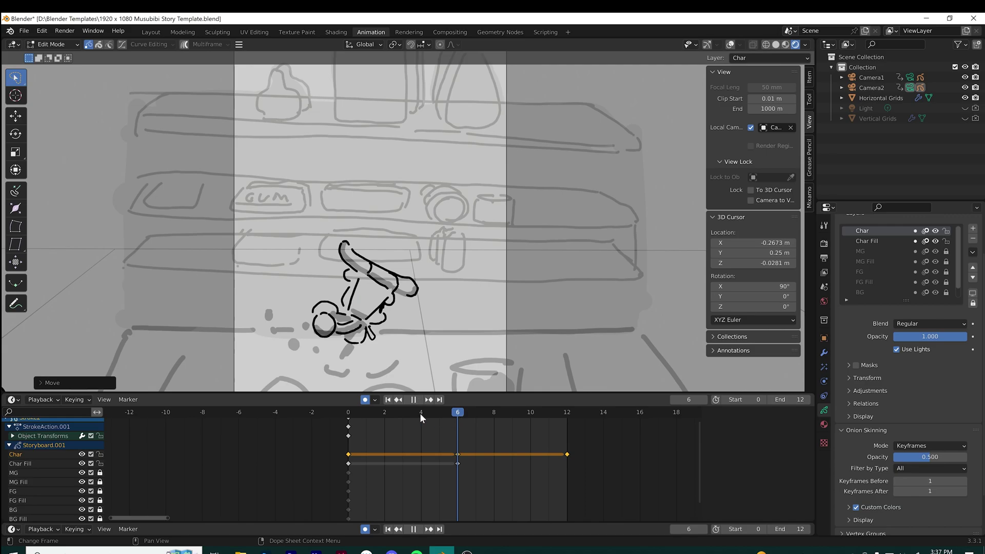
left_click_drag(394, 410, 457, 413)
key("space")
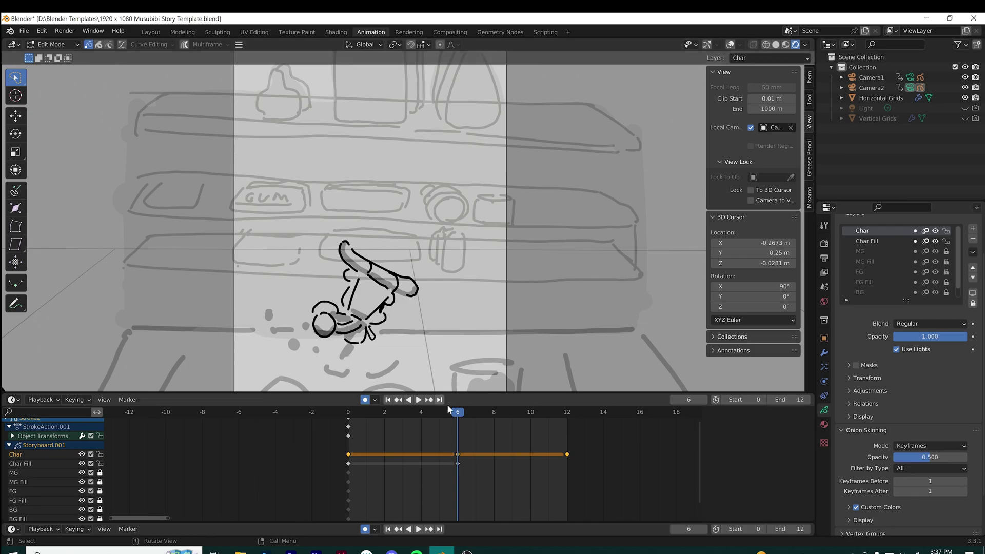
key("space")
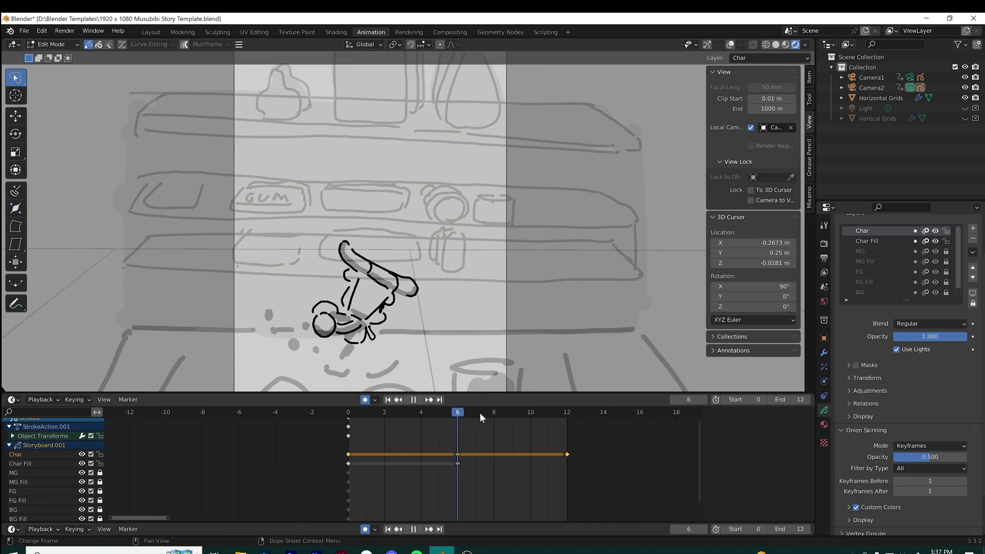
key("Escape")
Step: Return to Draw Mode and draw the character's legs and planted foot in a passing pose at frame 6 with a 17 px pen
left_click(45, 43)
left_click(54, 87)
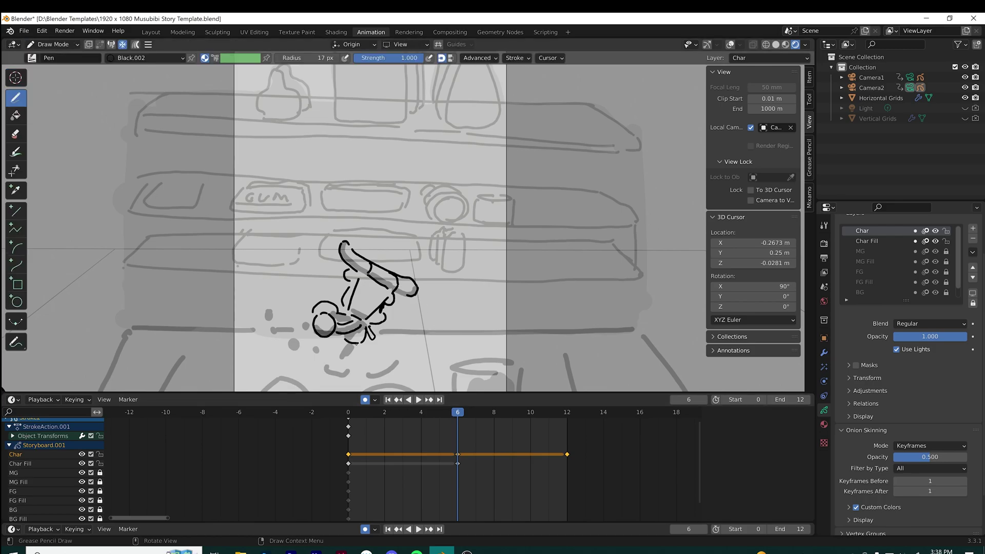
mouse_move(356, 345)
left_mouse_down()
mouse_move(349, 353)
mouse_move(369, 371)
left_mouse_up()
key("ctrl+z")
key("ctrl+z")
key("ctrl+z")
mouse_move(369, 372)
left_mouse_down()
mouse_move(340, 380)
mouse_move(373, 371)
mouse_move(346, 378)
mouse_move(347, 361)
mouse_move(368, 351)
left_mouse_up()
key("ctrl+z")
key("ctrl+z")
key("ctrl+z")
key("ctrl+z")
Step: Compare the frame 6 pose along the timeline, lock Char Fill, and draw the character's raised back foot on the Char layer
key("space")
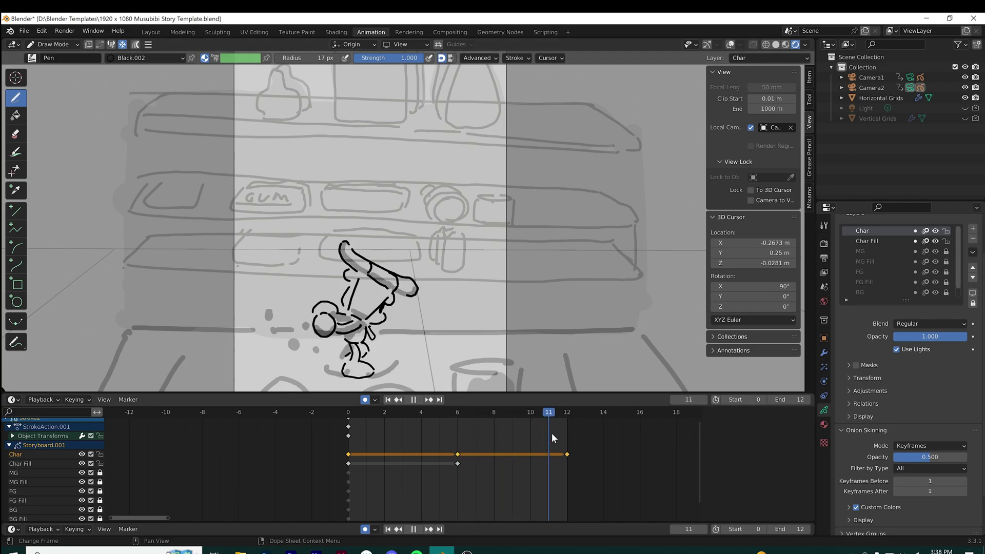
mouse_move(533, 432)
left_mouse_down()
mouse_move(343, 426)
mouse_move(567, 448)
mouse_move(449, 451)
left_mouse_up()
key("space")
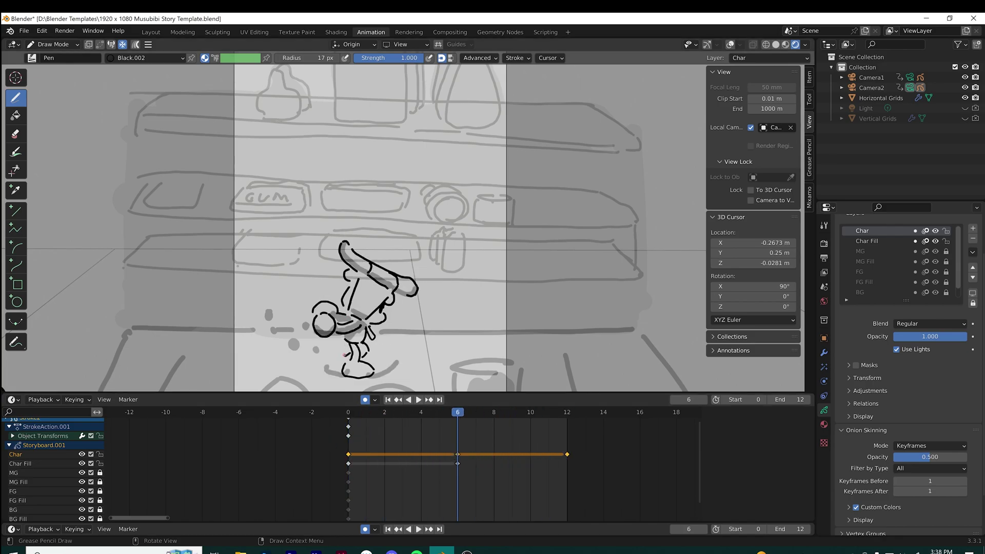
left_click_drag(349, 351, 345, 358)
left_click(946, 240)
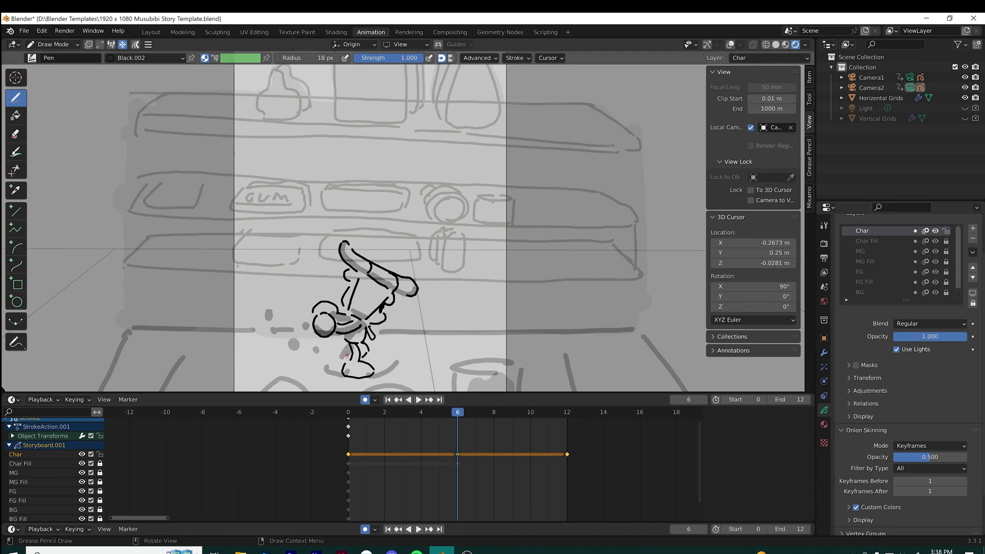
key("ctrl+z")
left_click_drag(373, 355, 378, 368)
Step: Play the animation from frame 0 to review the character's walk within the whole Camera2 shot
left_click_drag(462, 414, 334, 422)
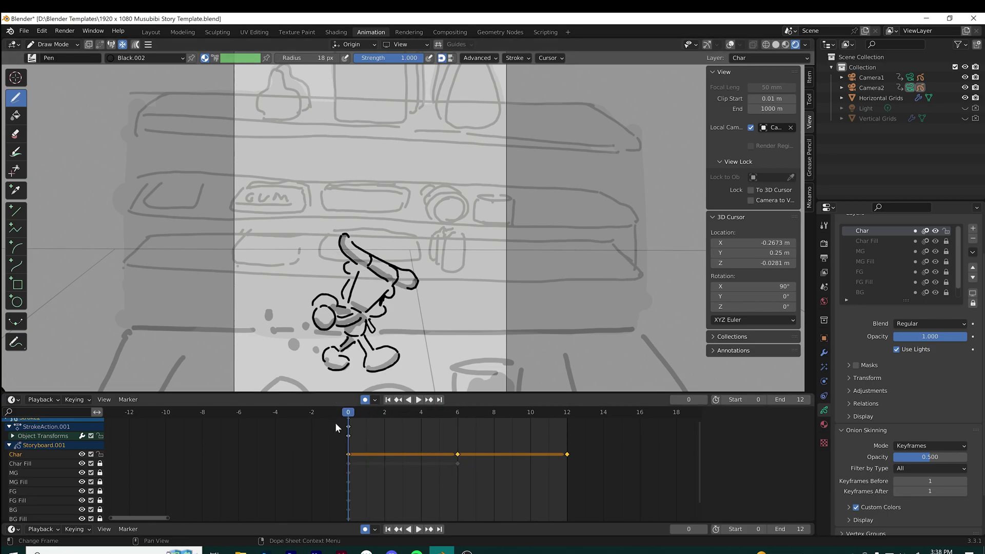
key("space")
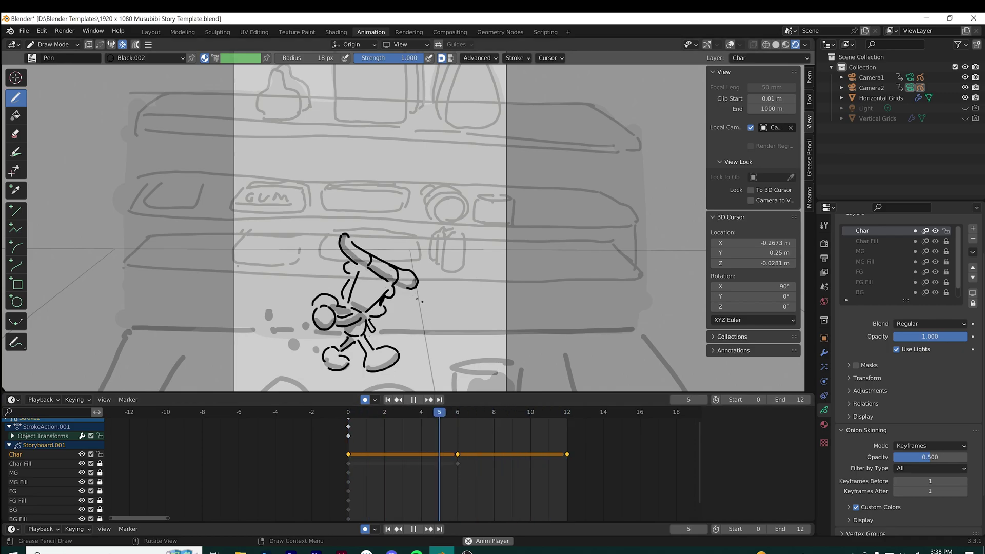
scroll(433, 265, "down", 4)
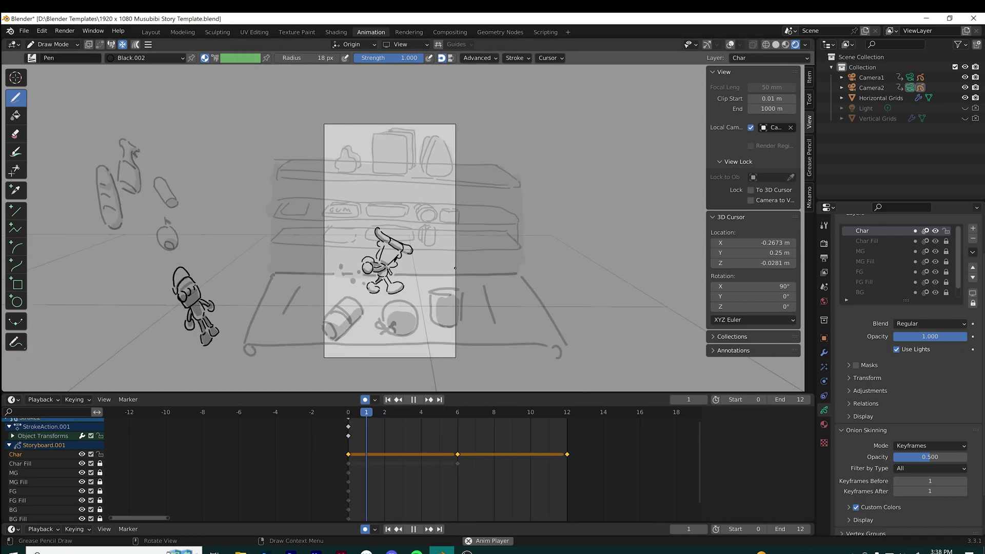
scroll(455, 267, "up", 2)
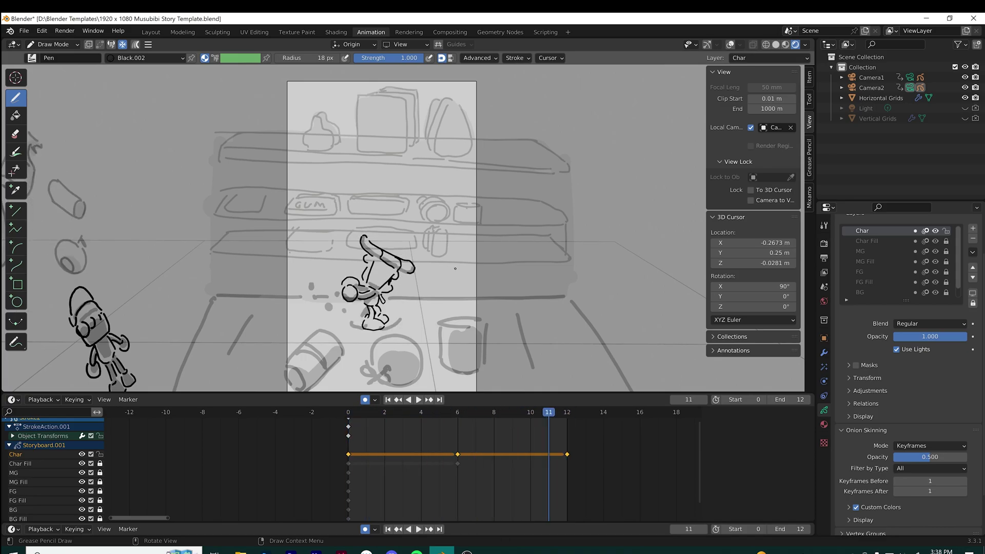
key("space")
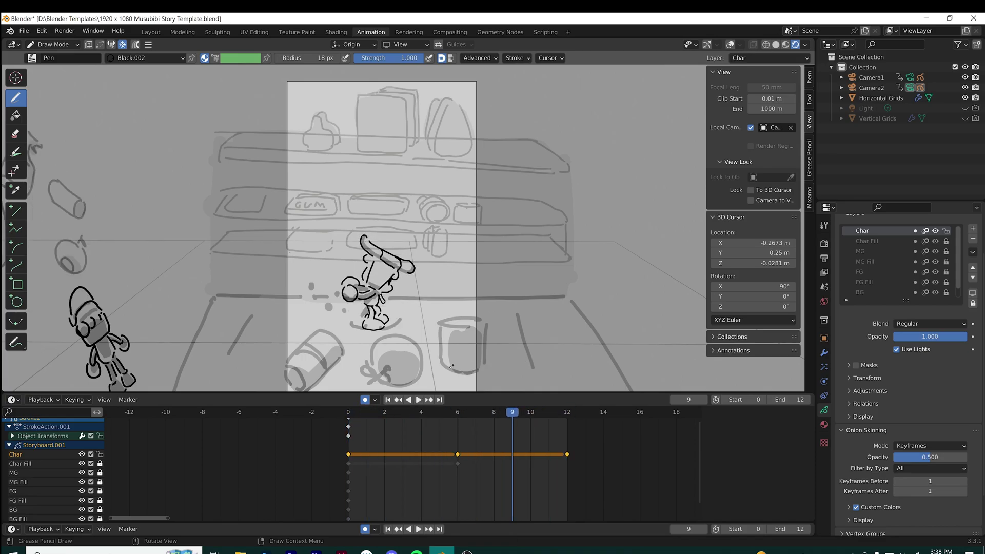
Step: Return to frame 6, make Char Fill the active unlocked layer, and lock the Char layer
left_click_drag(513, 413, 467, 419)
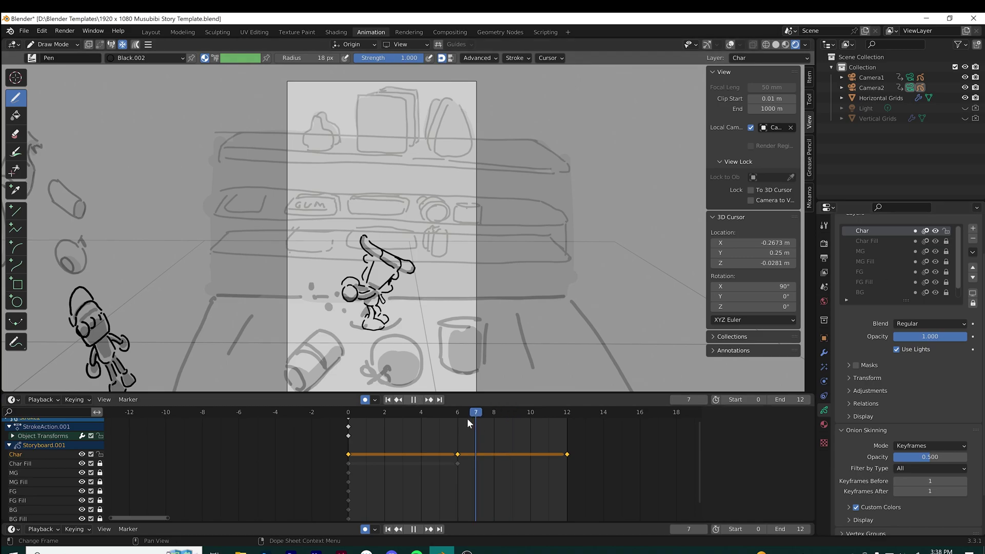
key("space")
left_click(880, 242)
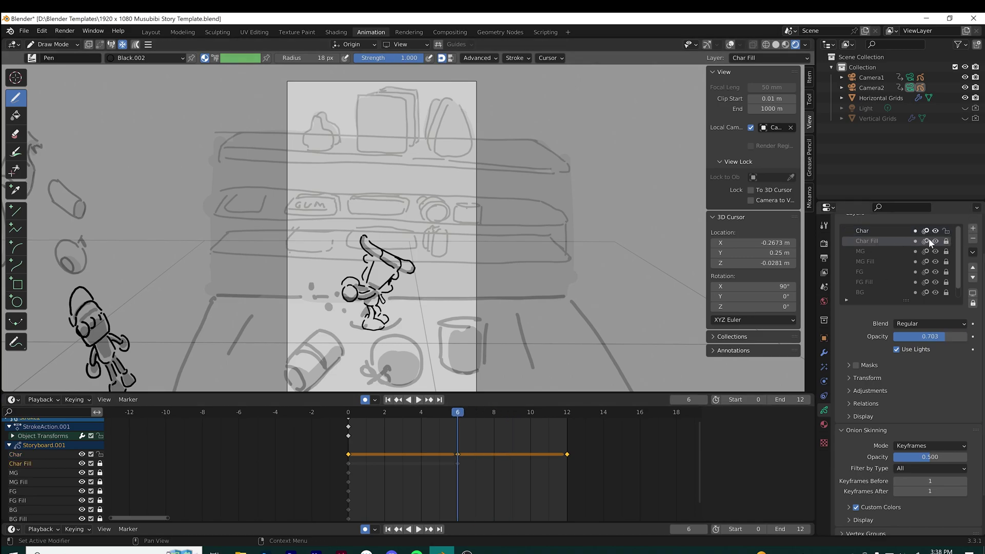
left_click(945, 241)
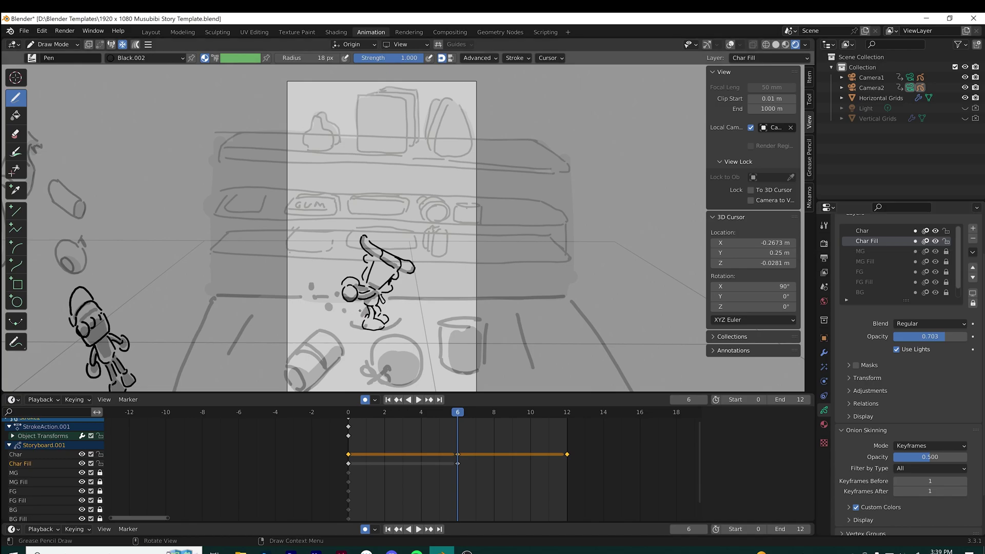
left_click(945, 231)
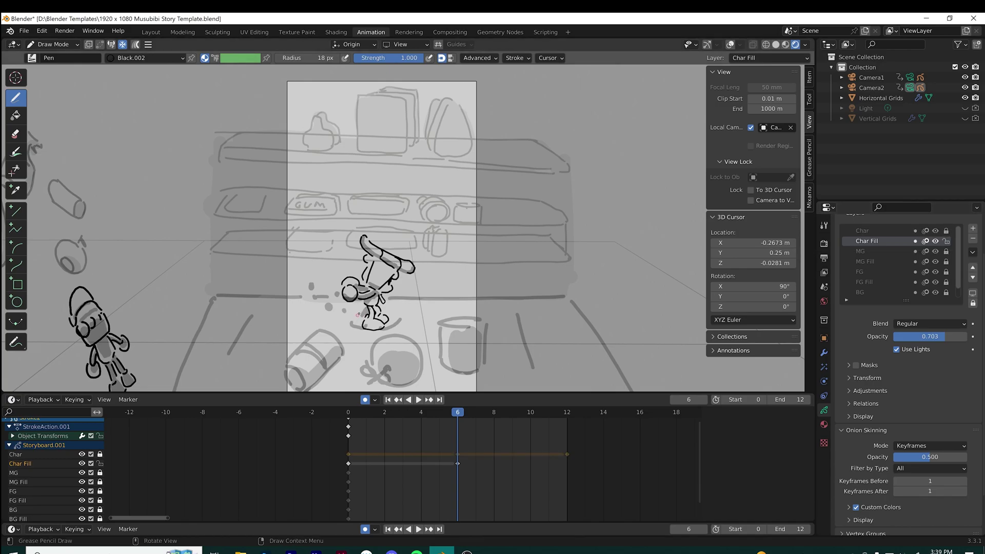
Step: Increase the pen radius to 31 px and shade the character's legs and feet on Char Fill at frame 6
key("ctrl+z")
key("bracketright")
key("bracketright")
key("bracketright")
key("bracketright")
key("bracketright")
key("bracketright")
left_click_drag(381, 323, 370, 330)
key("ctrl+z")
left_click_drag(376, 308, 376, 316)
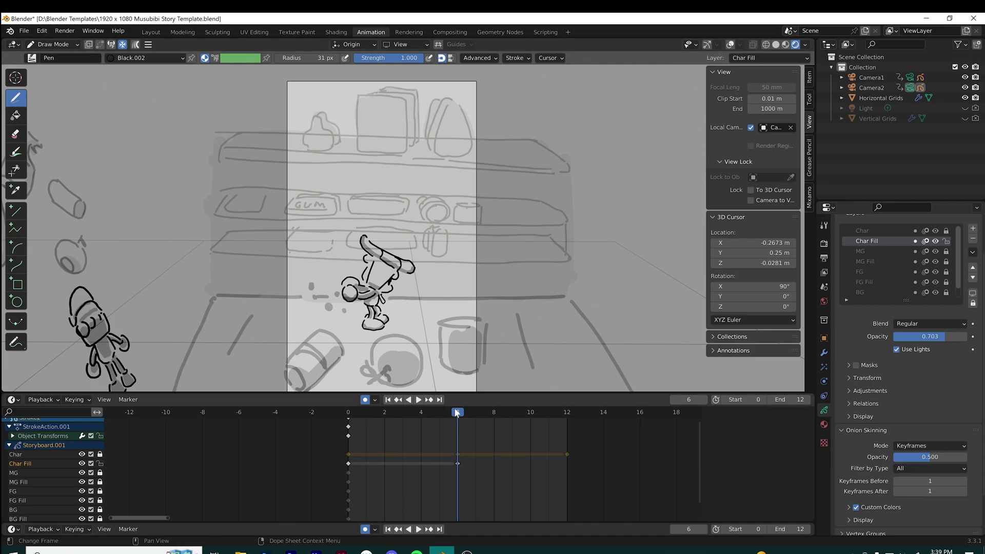
Step: Go to frame 12 and redo the character's grey shading on Char Fill to fit that pose with the 31 px pen
left_click(358, 413)
key("space")
mouse_move(456, 421)
left_mouse_down()
mouse_move(528, 414)
mouse_move(568, 426)
left_mouse_up()
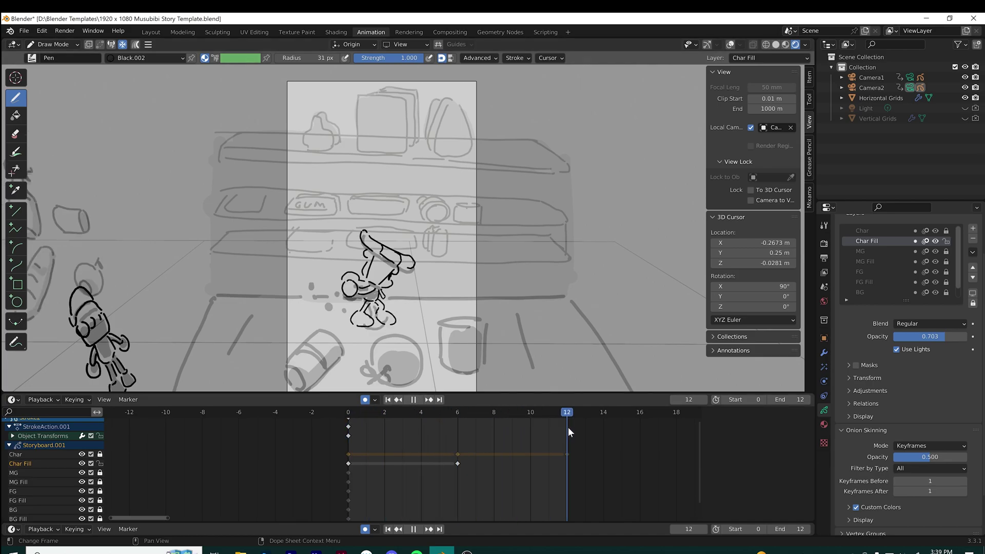
key("space")
left_click(371, 312)
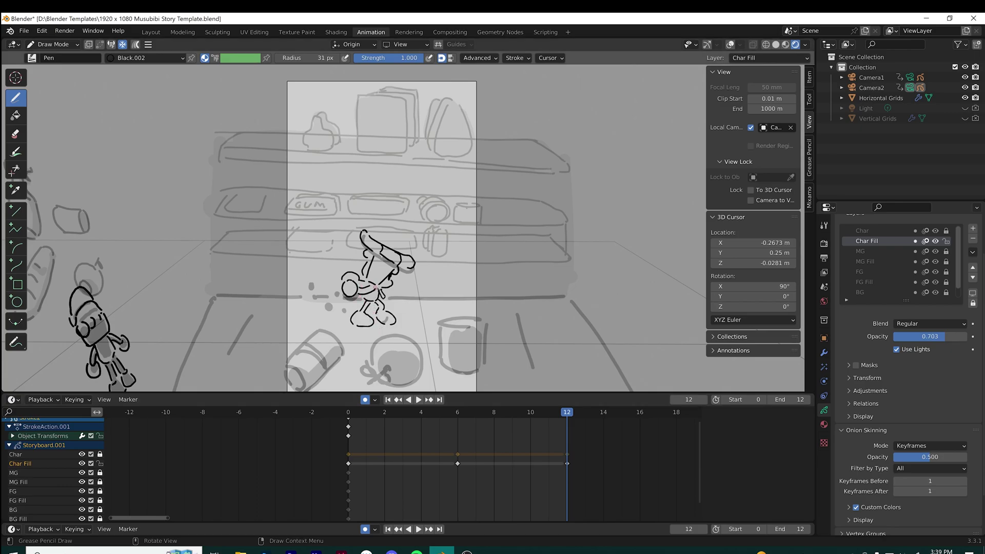
left_click_drag(376, 259, 397, 262)
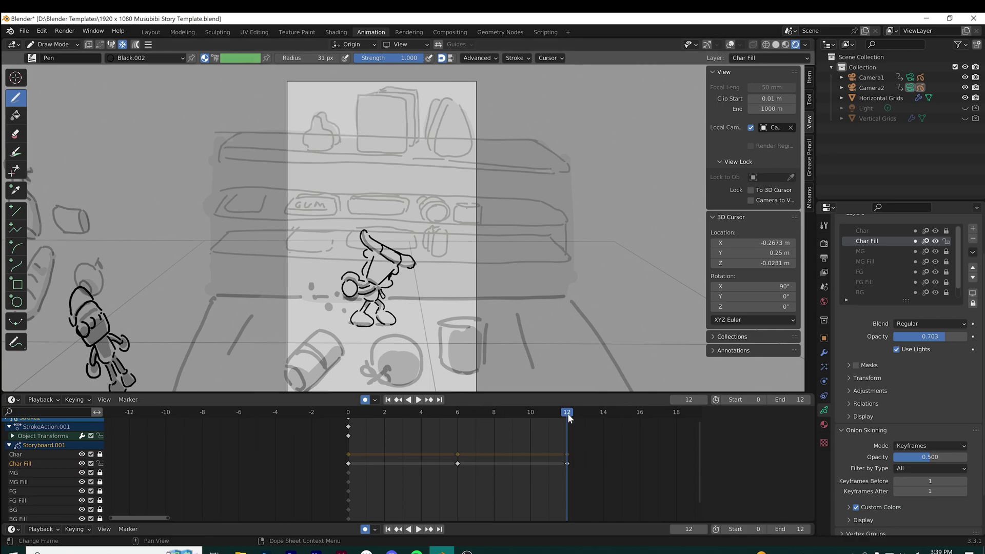
Step: Scrub back to frame 6 and lock the Char Fill layer
key("space")
left_click_drag(556, 430, 461, 438)
key("space")
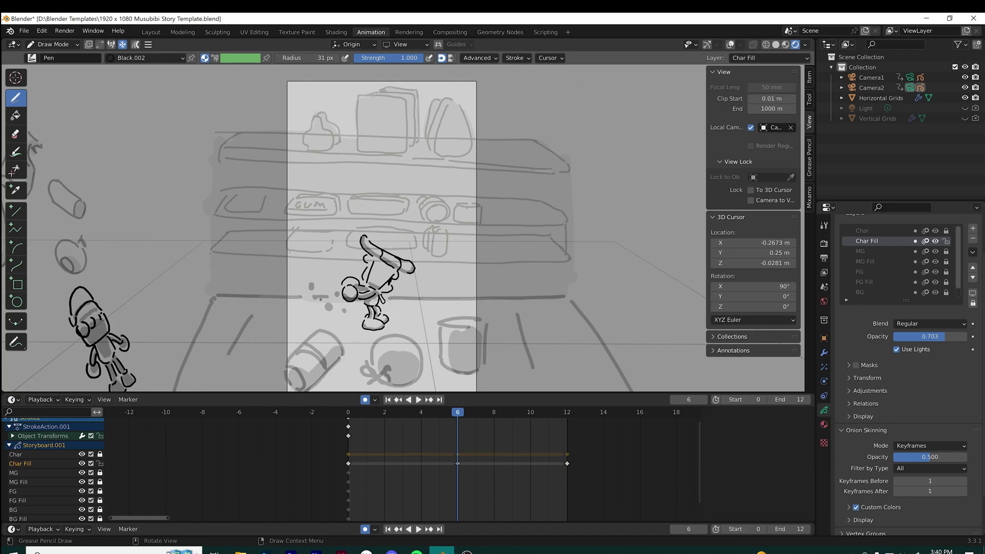
left_click(945, 241)
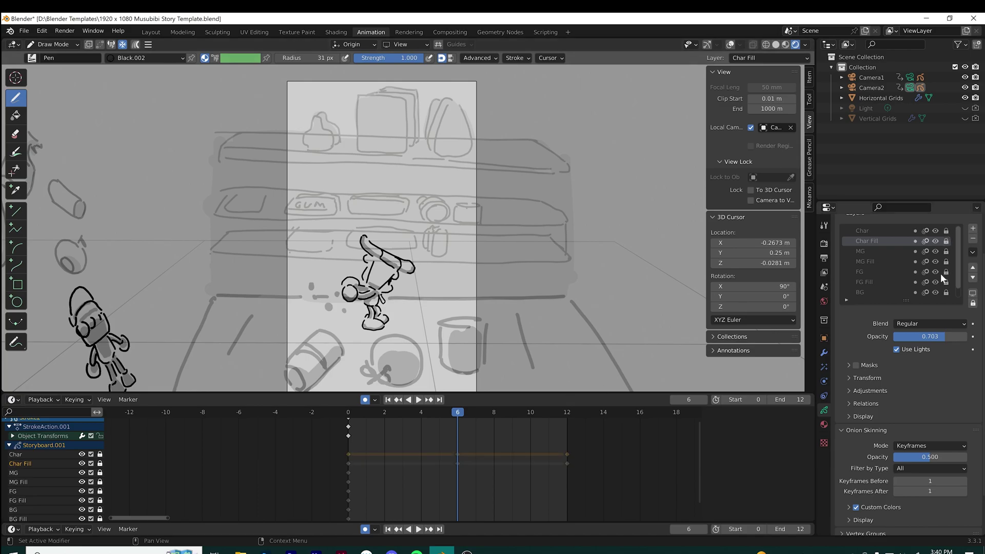
Step: Toggle the visibility of the MG Fill and MG layers to find which one holds the specks beside the character
left_click(932, 260)
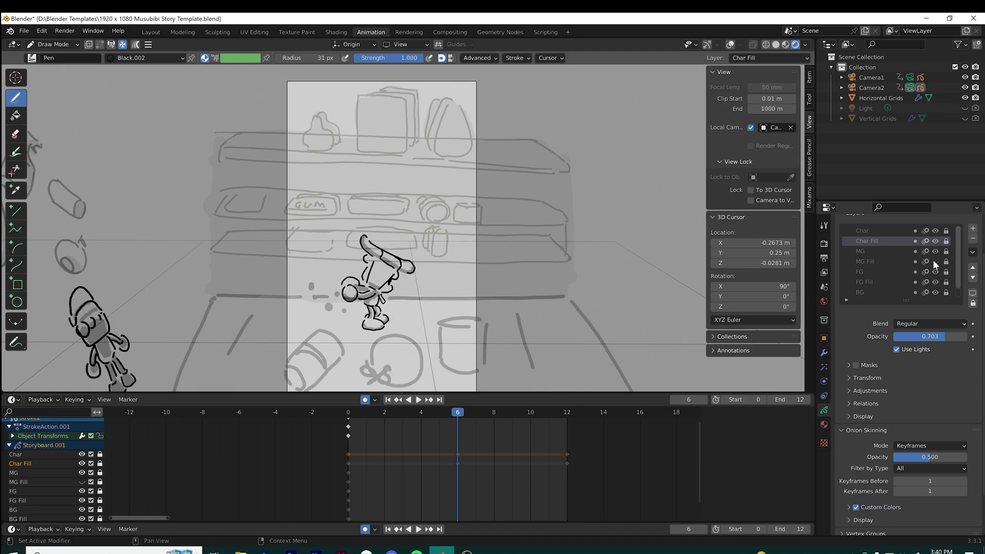
left_click(932, 260)
left_click(934, 251)
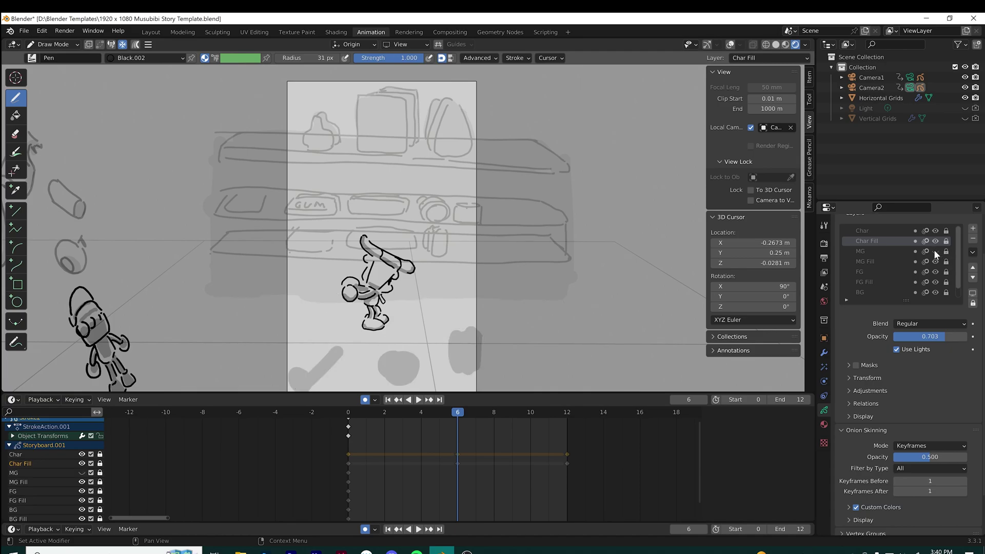
left_click(934, 250)
left_click(935, 251)
left_click(935, 251)
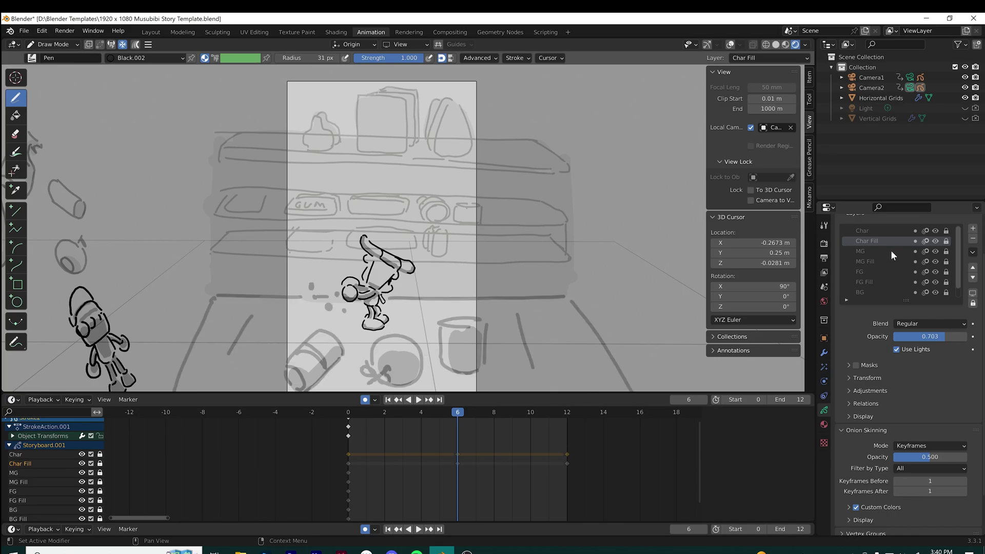
Step: Make MG the active layer, unlock it, and erase the specks beside the character at frame 6
left_click(890, 251)
left_click(935, 251)
left_click(935, 250)
left_click(946, 251)
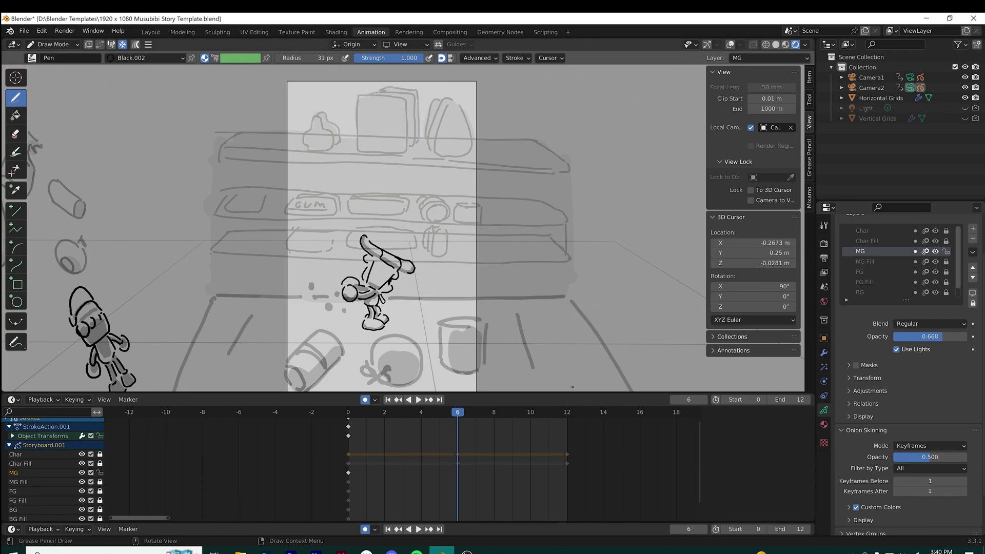
left_click(310, 285)
left_click(329, 305, "ctrl")
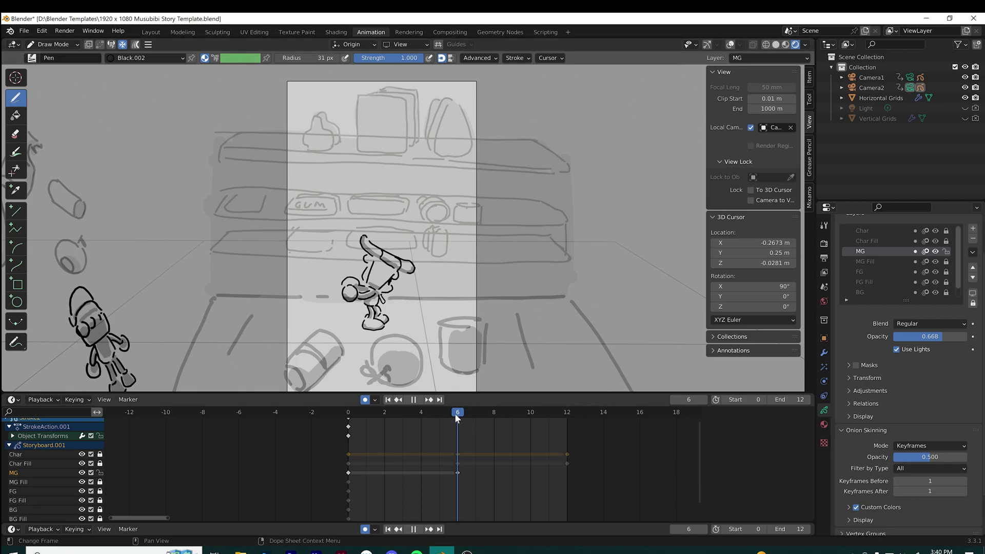
Step: Preview the walk and draw replacement specks beside the character on the MG layer at frames 6 and 12
mouse_move(454, 414)
left_mouse_down()
mouse_move(347, 419)
mouse_move(460, 433)
left_mouse_up()
key("space")
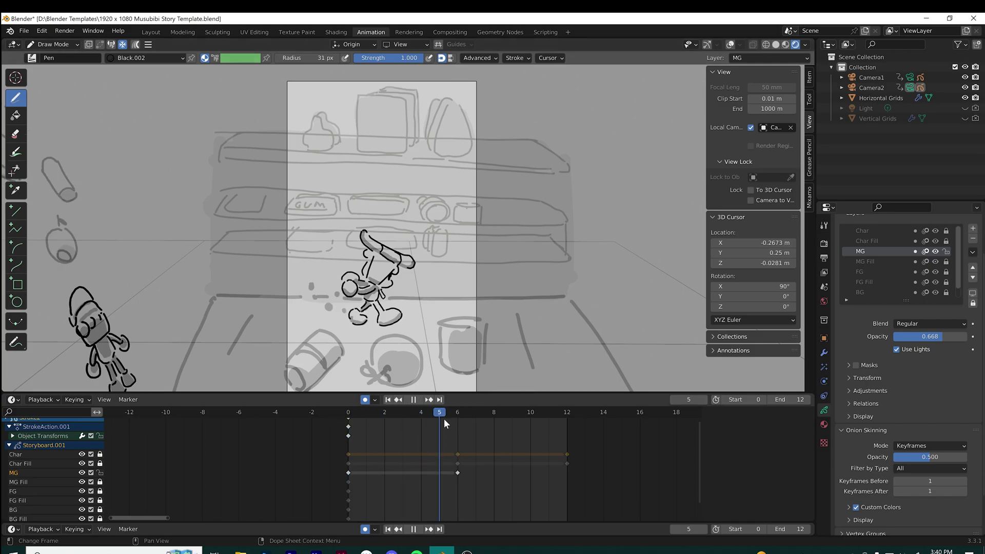
key("space")
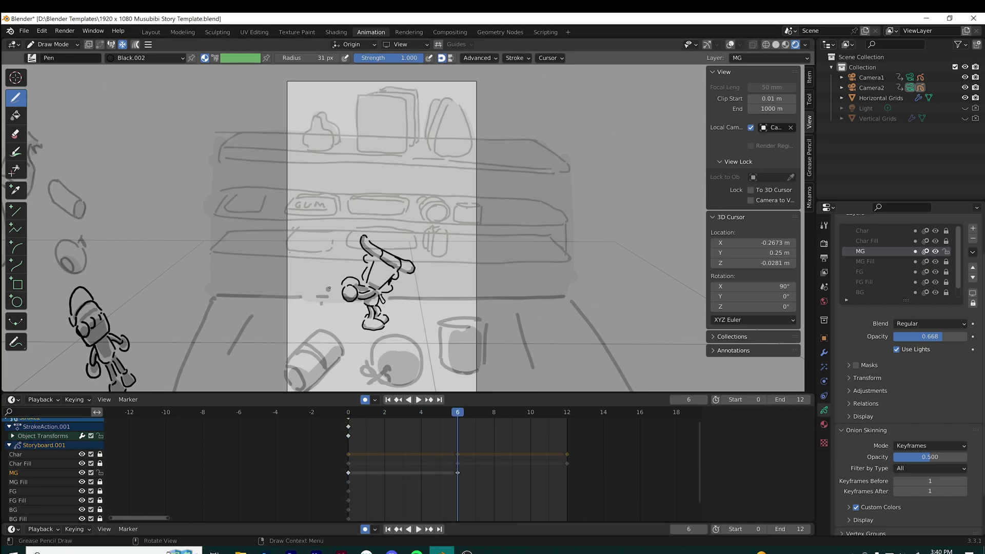
mouse_move(449, 407)
left_mouse_down()
mouse_move(347, 413)
mouse_move(470, 414)
mouse_move(347, 413)
mouse_move(459, 426)
mouse_move(531, 420)
mouse_move(567, 431)
mouse_move(426, 430)
mouse_move(564, 446)
left_mouse_up()
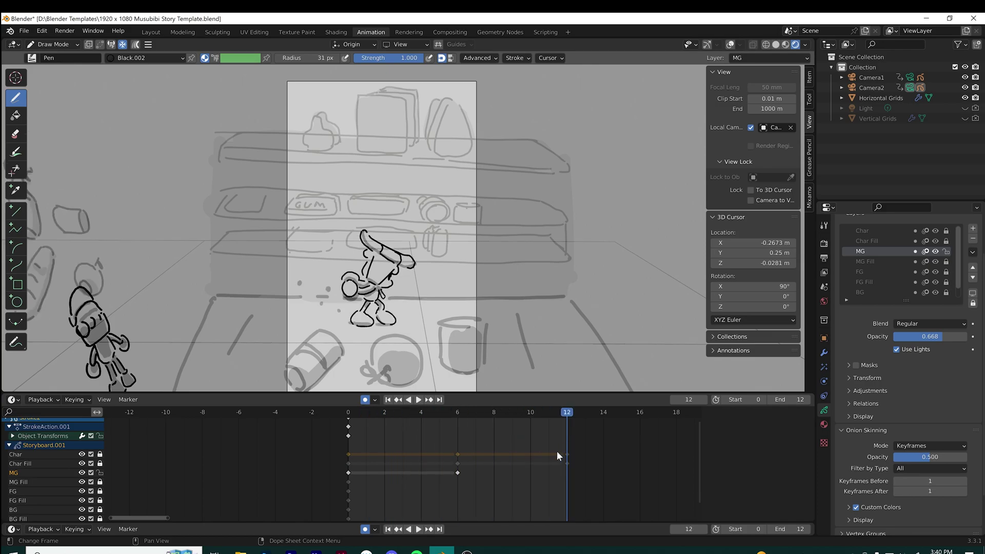
left_click(319, 303)
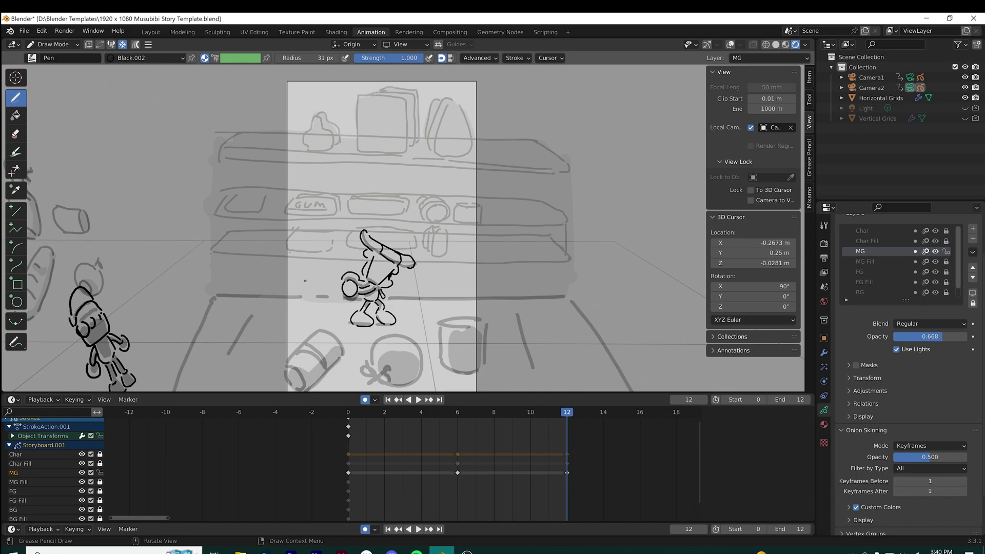
Step: Scrub from frame 12 back to frame 0 and play the walk loop to check the specks' motion
mouse_move(558, 412)
left_mouse_down()
mouse_move(482, 407)
mouse_move(562, 423)
left_mouse_up()
left_click_drag(543, 412, 322, 445)
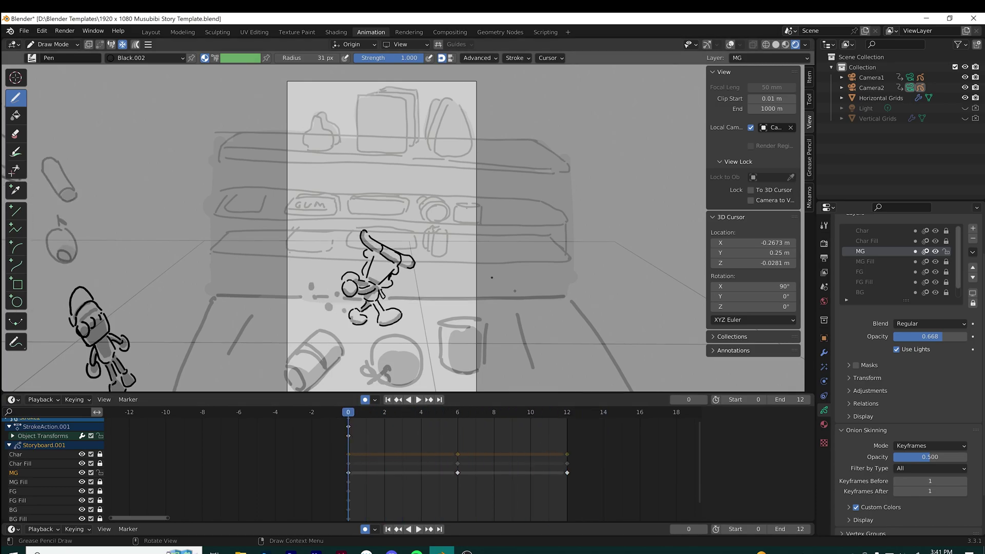
key("space")
scroll(429, 265, "down", 2)
scroll(430, 265, "up", 2)
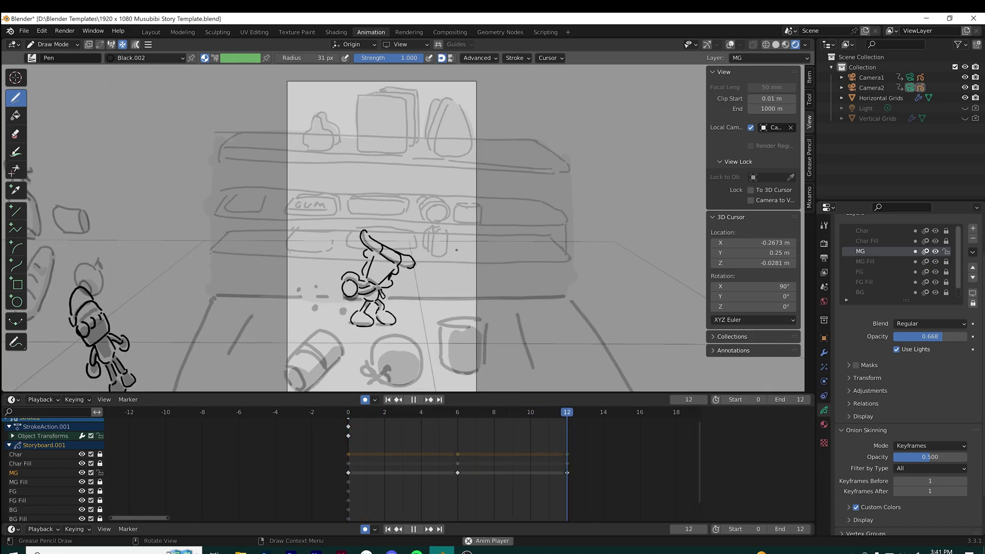
scroll(456, 249, "down", 1)
scroll(457, 249, "up", 1)
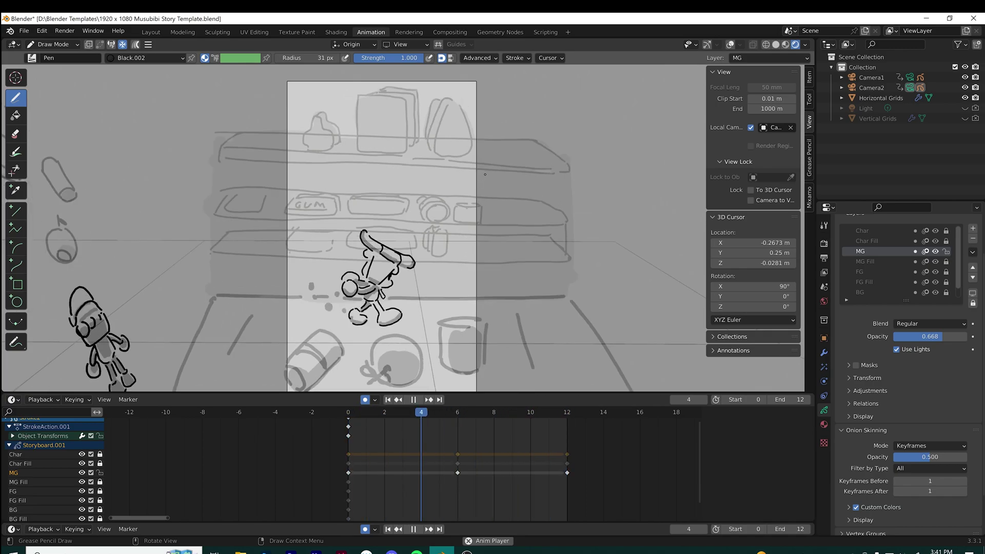
key("space")
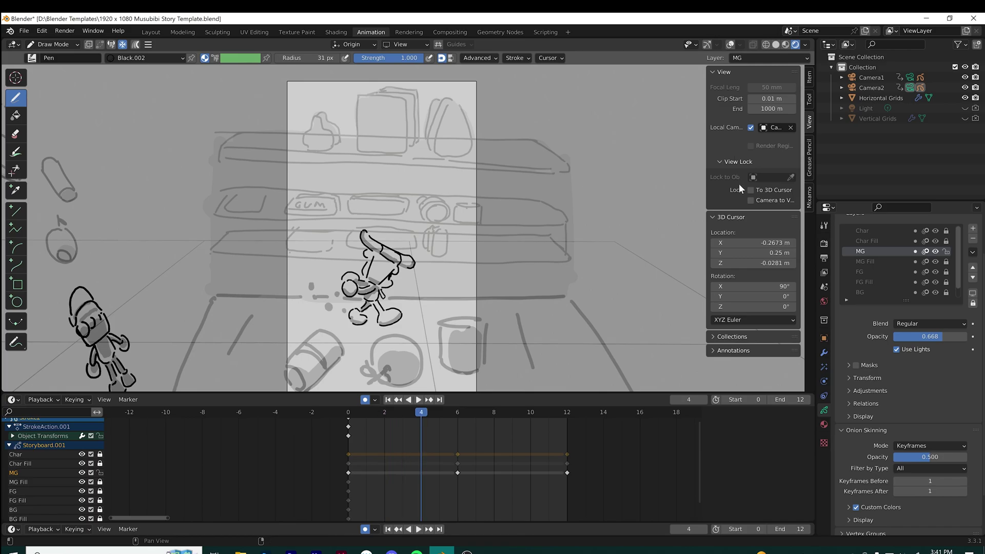
Step: Lock the camera to the view, try nudging the camera at frame 4, and return to frame 0
left_click(750, 200)
middle_click_drag(427, 240, 432, 228)
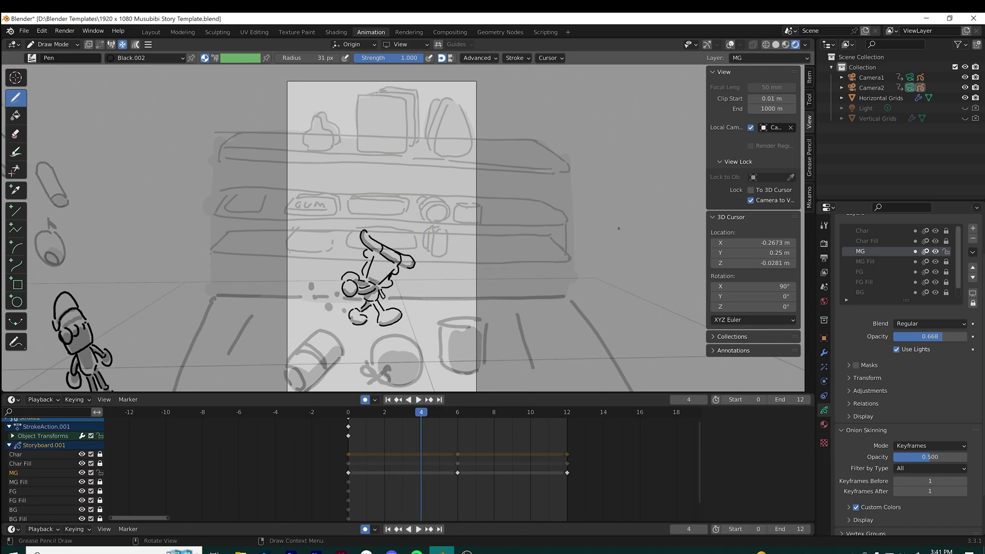
key("shift+Left")
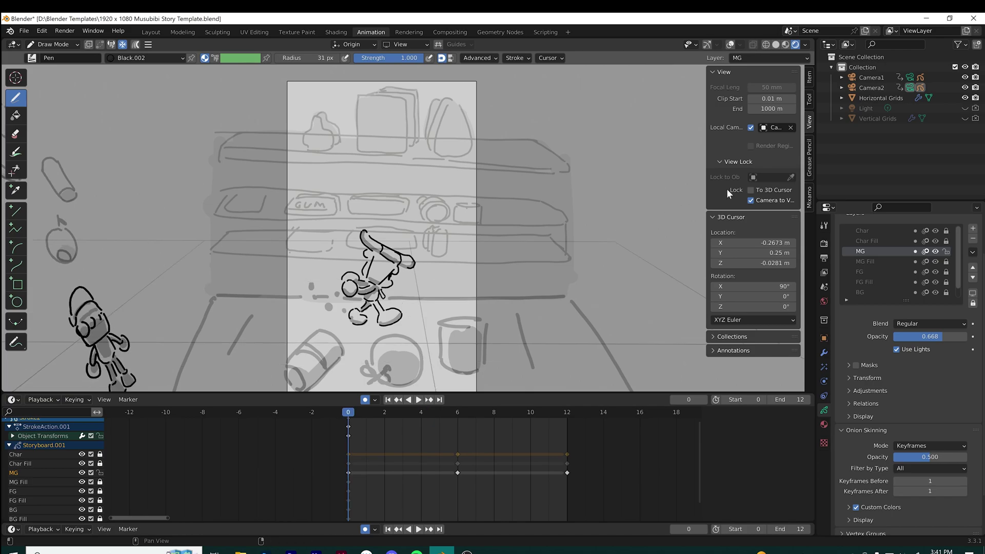
left_click(750, 200)
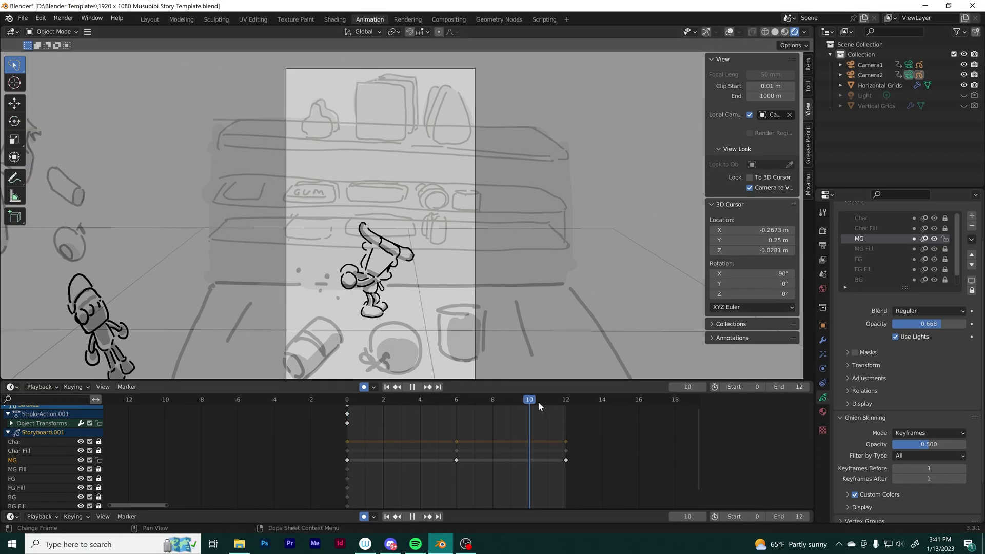
Step: Scrub and play the walk in Object Mode to check how the poses alternate
left_click_drag(538, 413, 408, 399)
key("space")
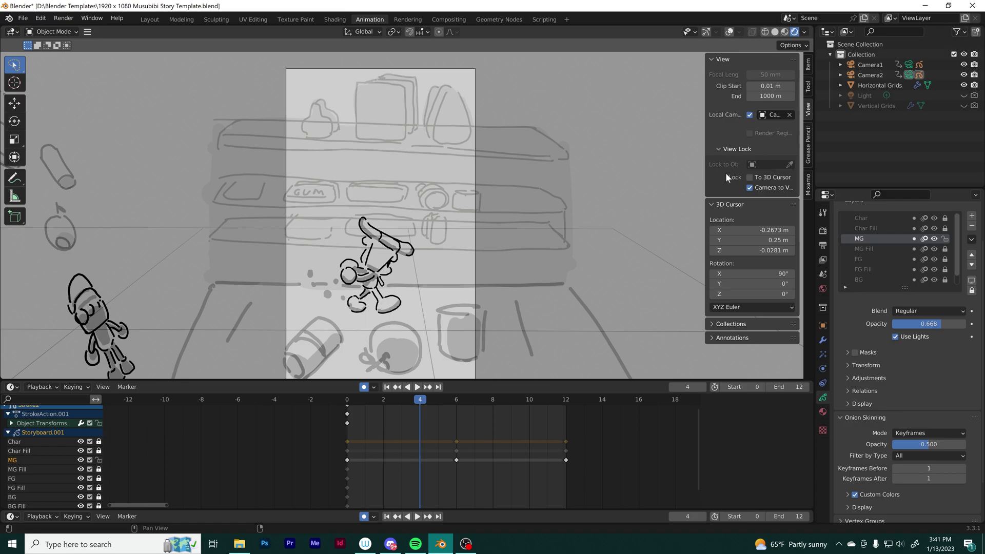
key("shift+ctrl+space")
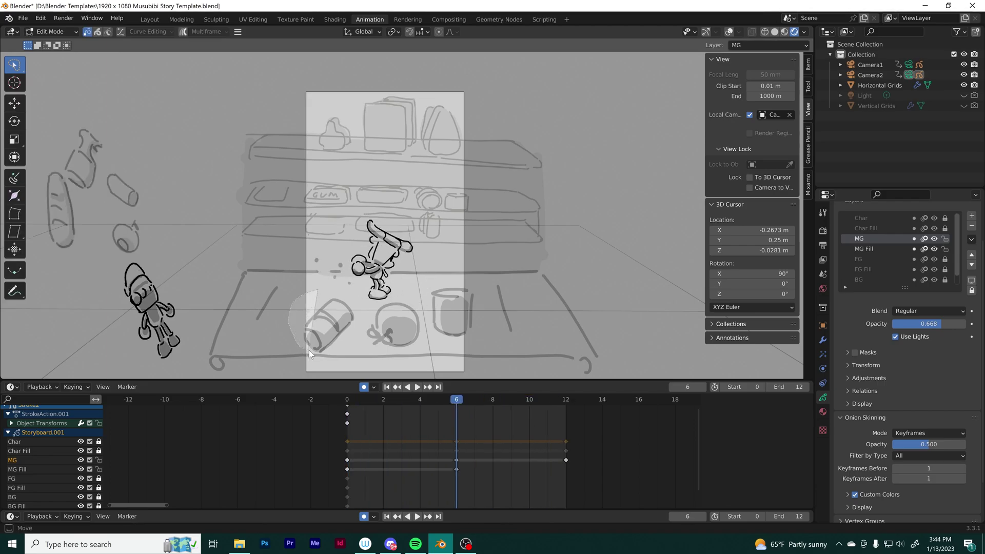
Step: At frame 6, select the tipped can's outline and fill strokes and move them about -0.47 m along Y
mouse_move(318, 352)
left_mouse_down()
mouse_move(330, 354)
mouse_move(358, 321)
mouse_move(343, 291)
left_mouse_up()
key("g")
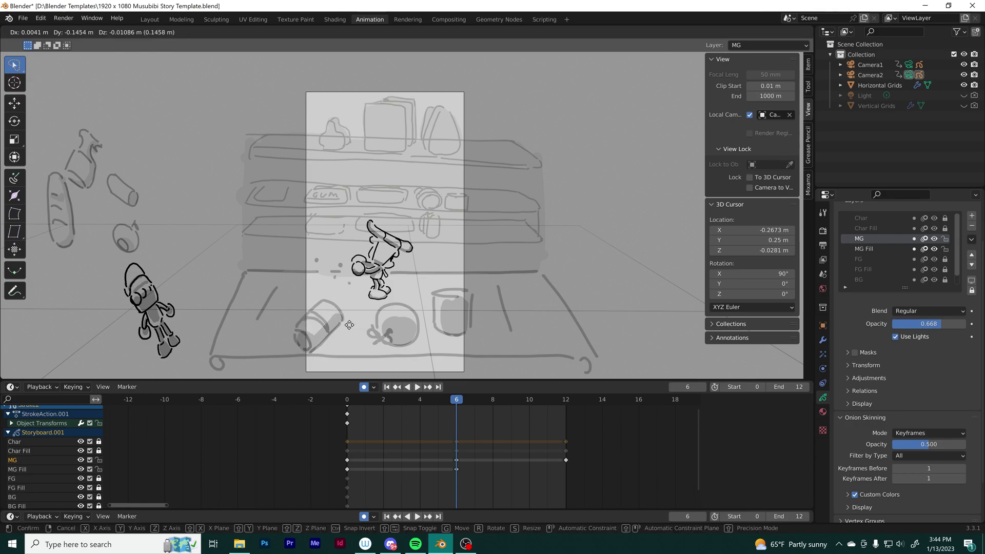
key("x")
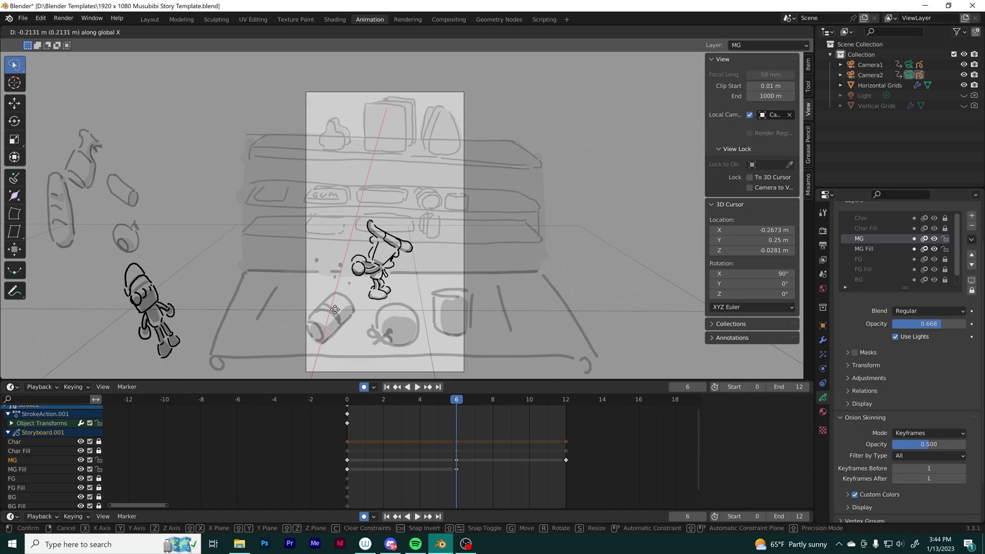
key("y")
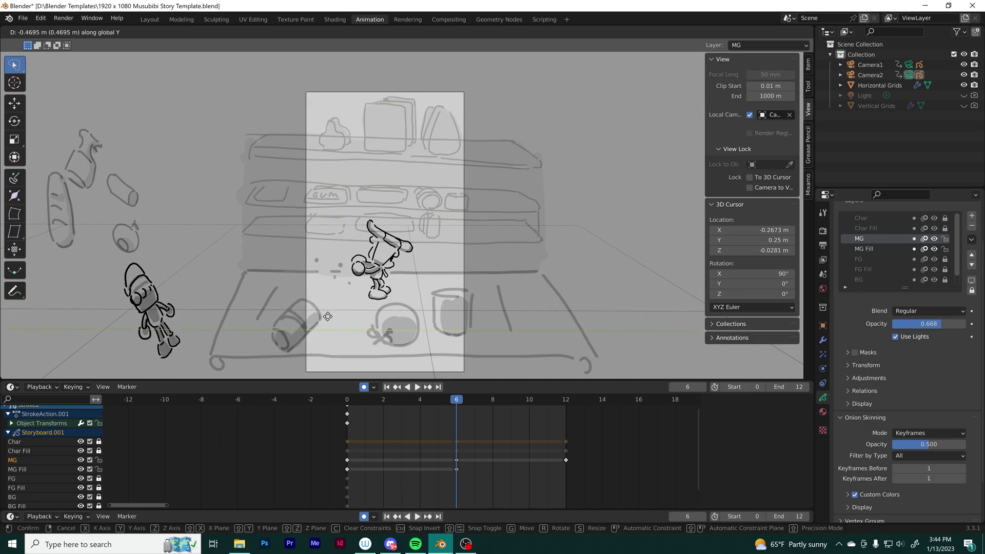
left_click(327, 317)
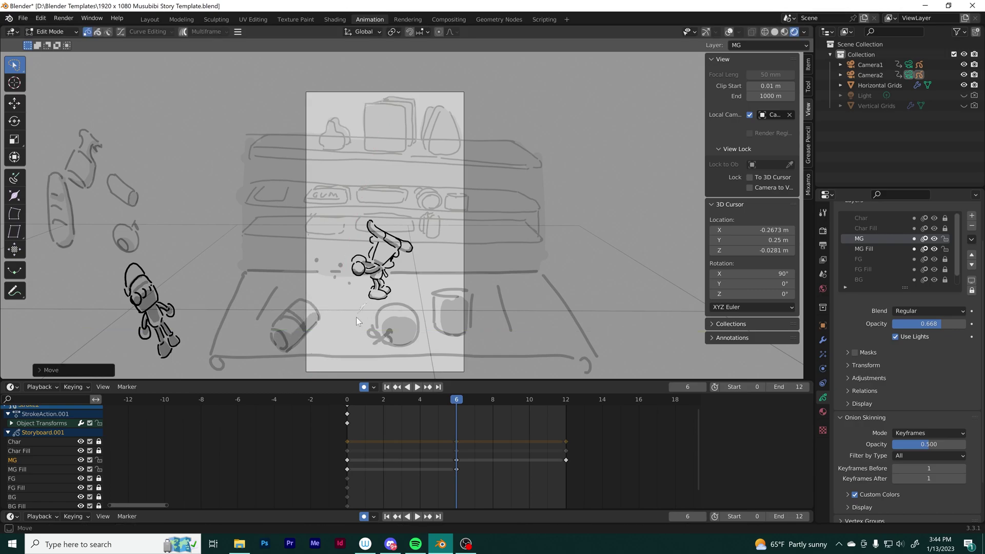
Step: Select the round fruit's outline and fill strokes at frame 6 and move them about -0.48 m along Y
left_click_drag(423, 343, 425, 312)
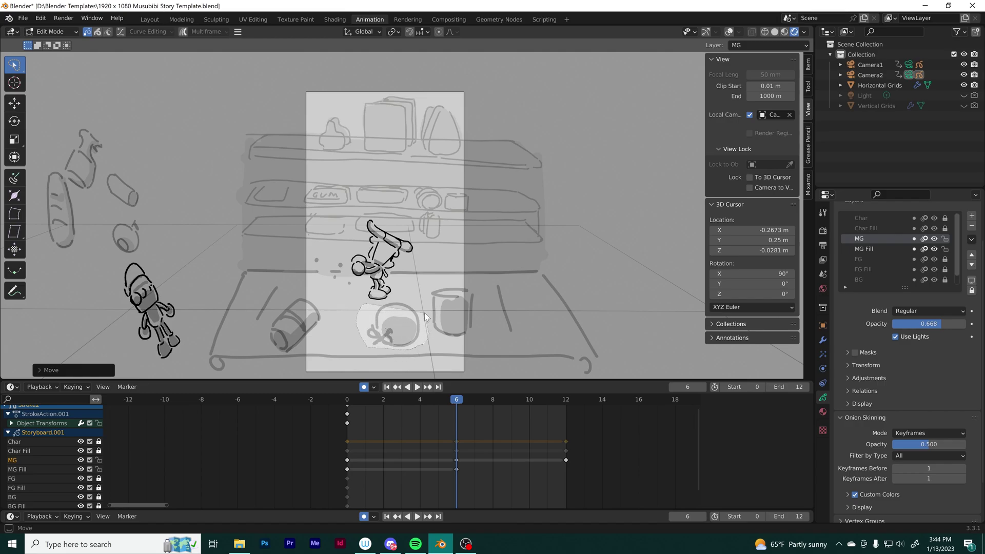
key("g")
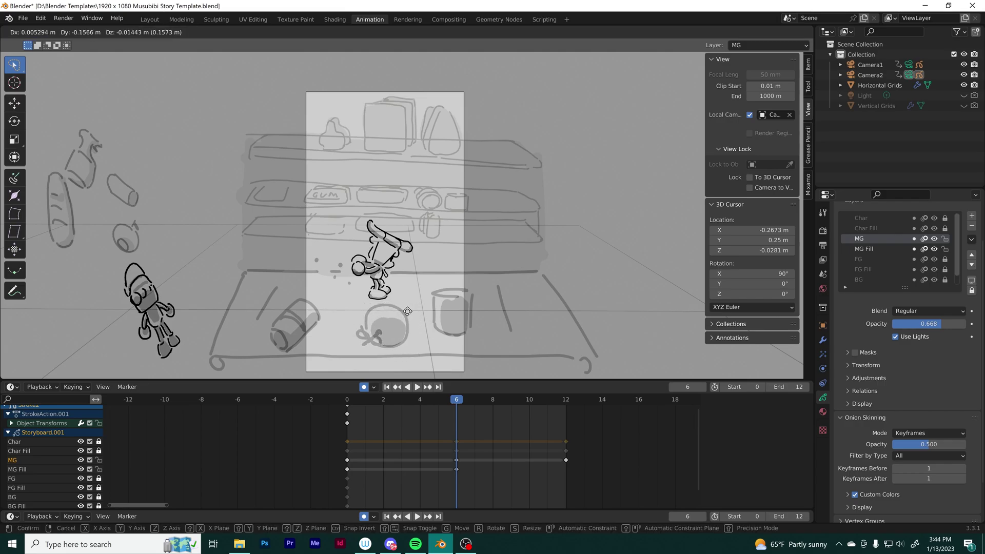
key("z")
key("x")
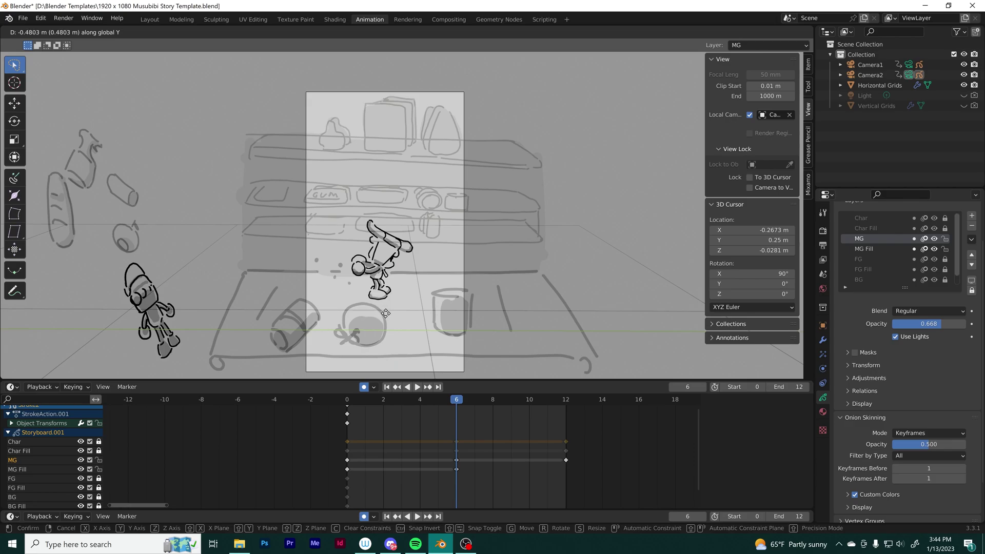
left_click(424, 284)
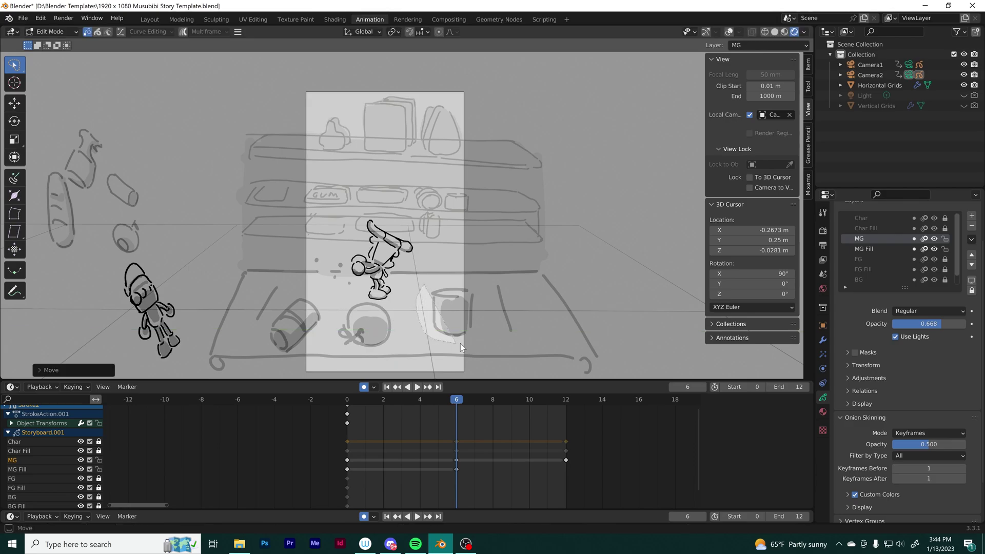
key("g")
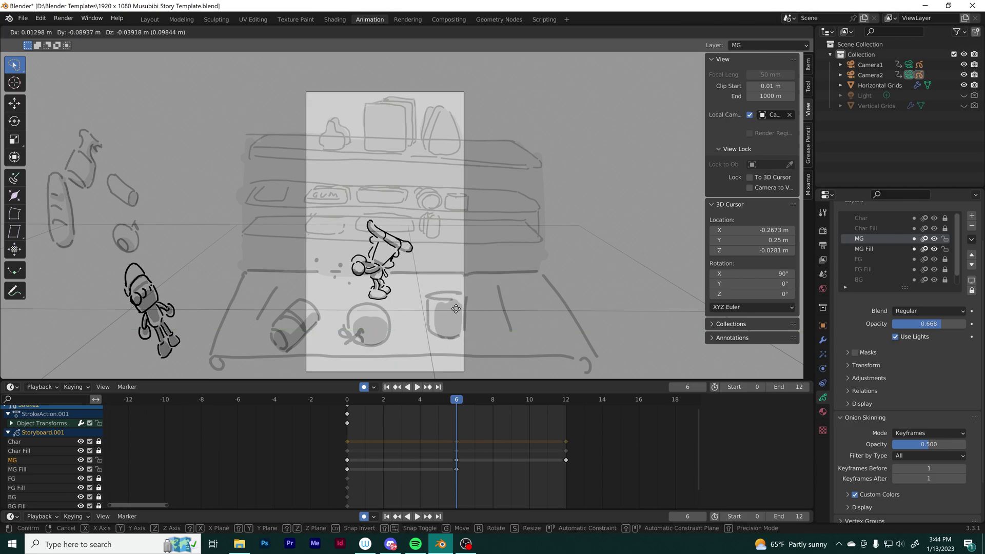
left_click(448, 291)
mouse_move(448, 292)
left_mouse_down()
mouse_move(429, 337)
mouse_move(481, 291)
mouse_move(465, 283)
mouse_move(464, 296)
left_mouse_up()
key("g")
key("z")
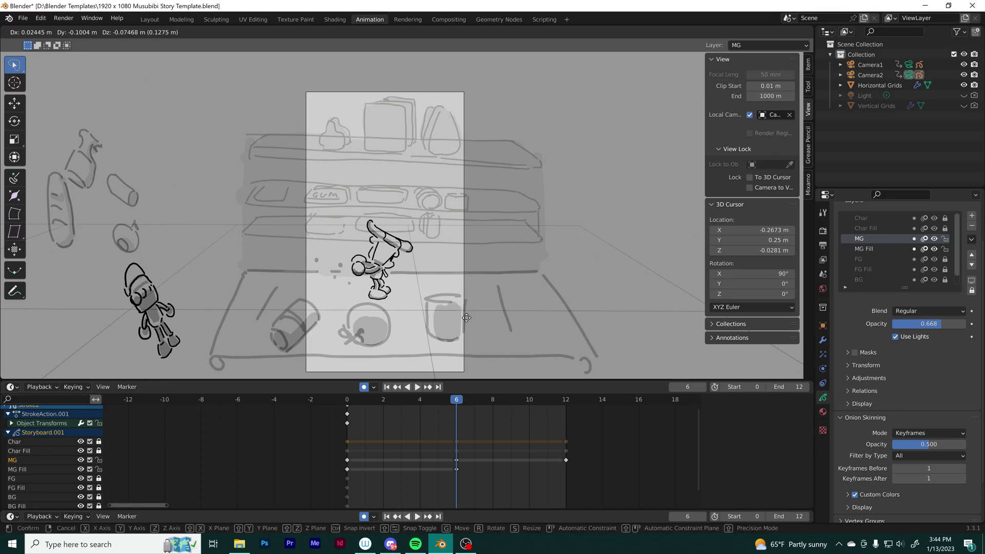
left_click(434, 328)
key("ctrl+z")
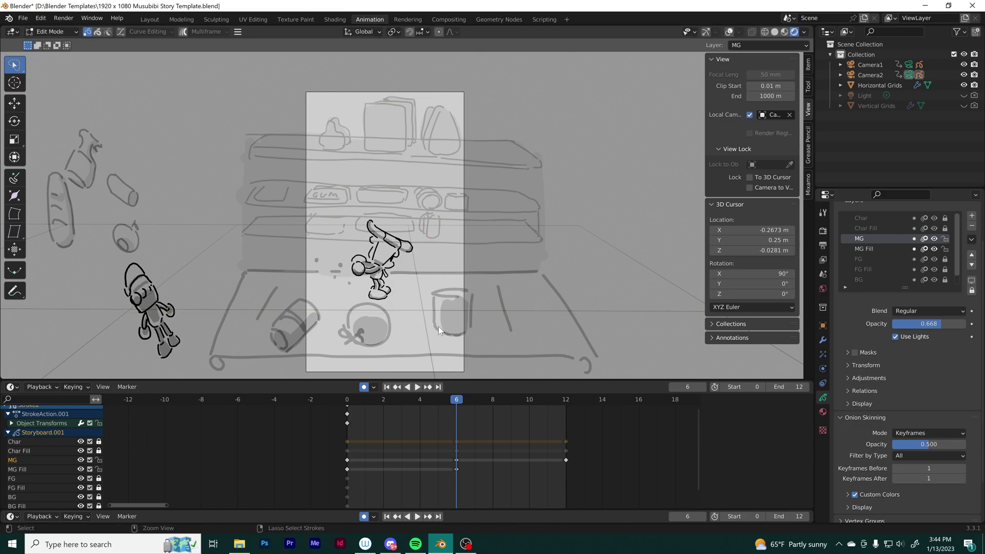
Step: Select the glass's outline and fill strokes at frame 6 and move them about -0.34 m along Y
left_click_drag(428, 285, 457, 339)
key("g")
key("y")
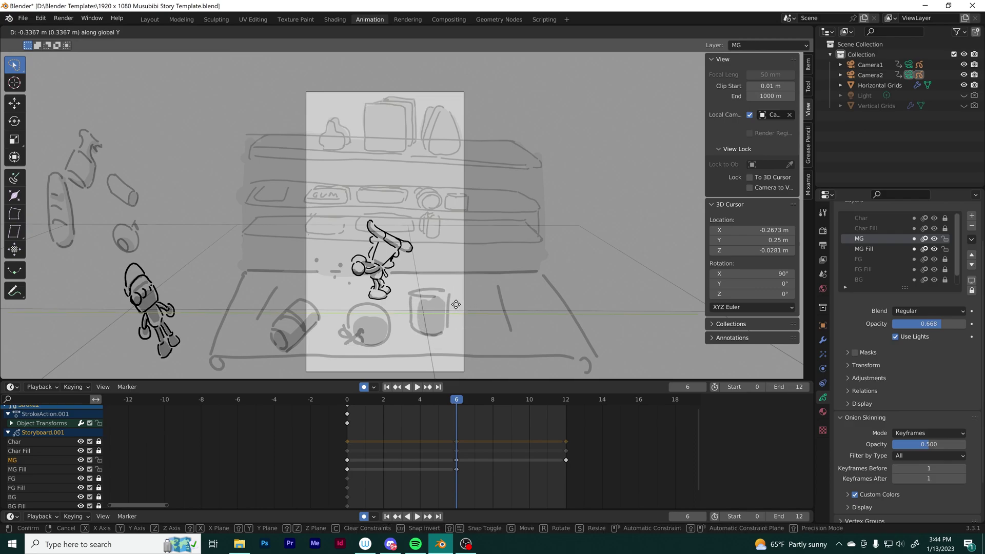
left_click(453, 307)
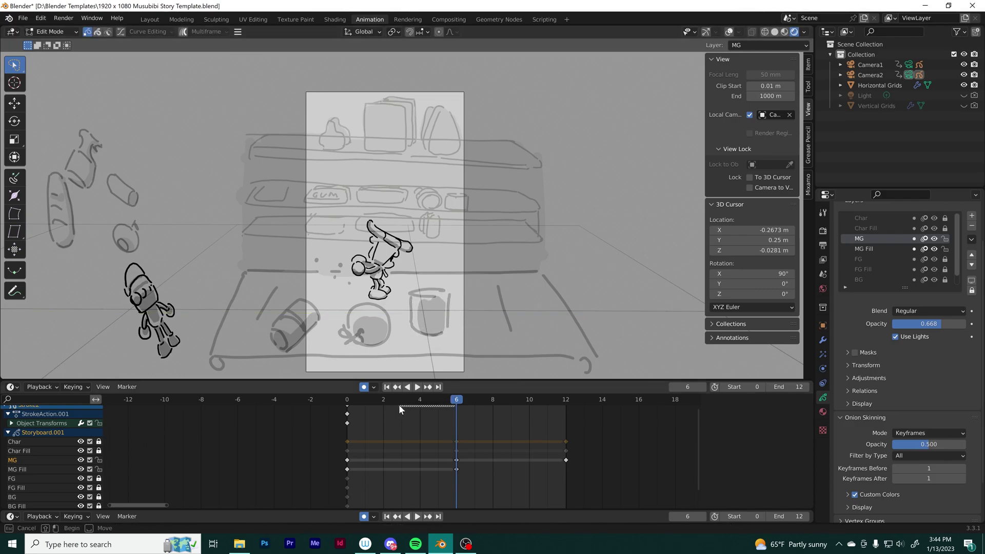
Step: Play and scrub the loop to check the shifted foreground props, stopping at frame 11
key("space")
left_click_drag(461, 400, 516, 403)
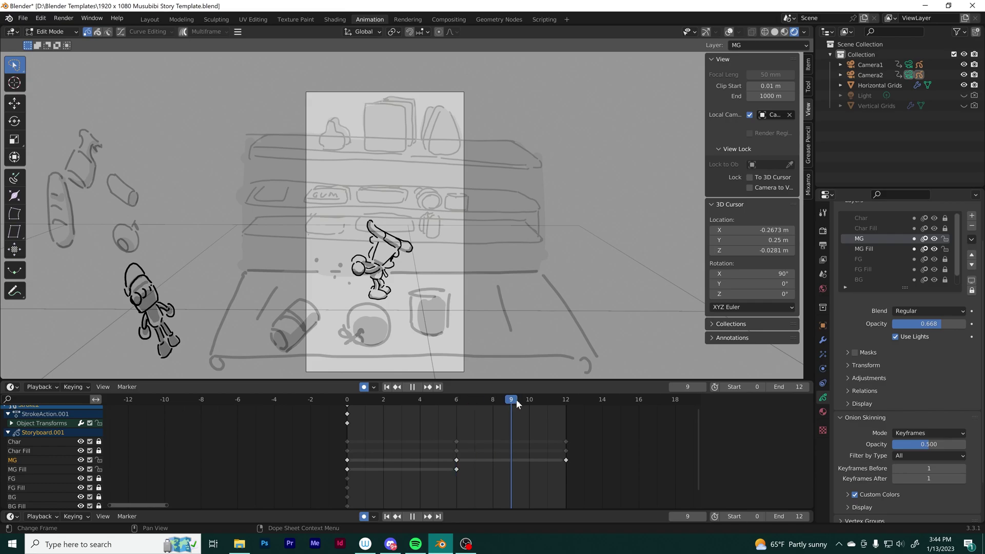
key("space")
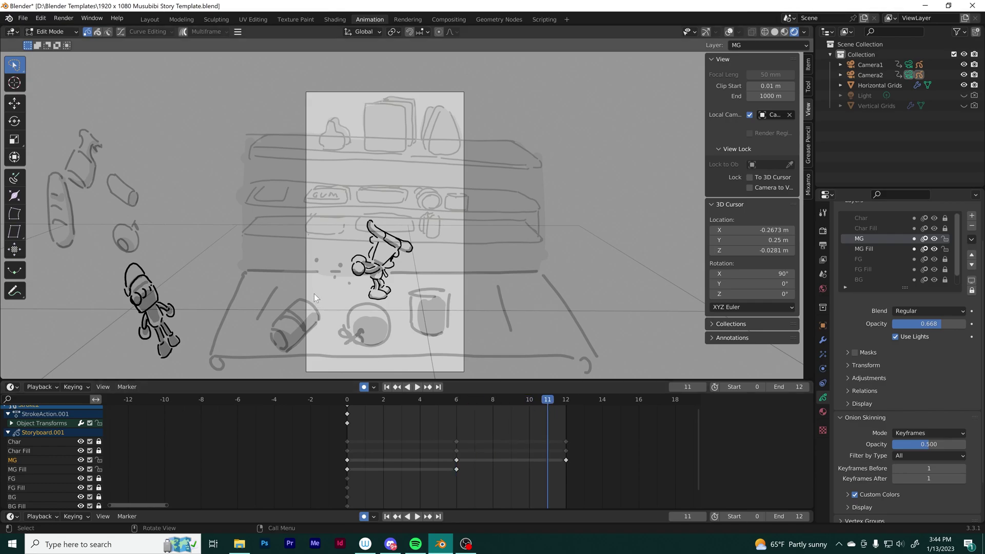
Step: At frame 11, select the round fruit's outline and fill and move them along Y toward the tipped can
left_click_drag(314, 294, 266, 320)
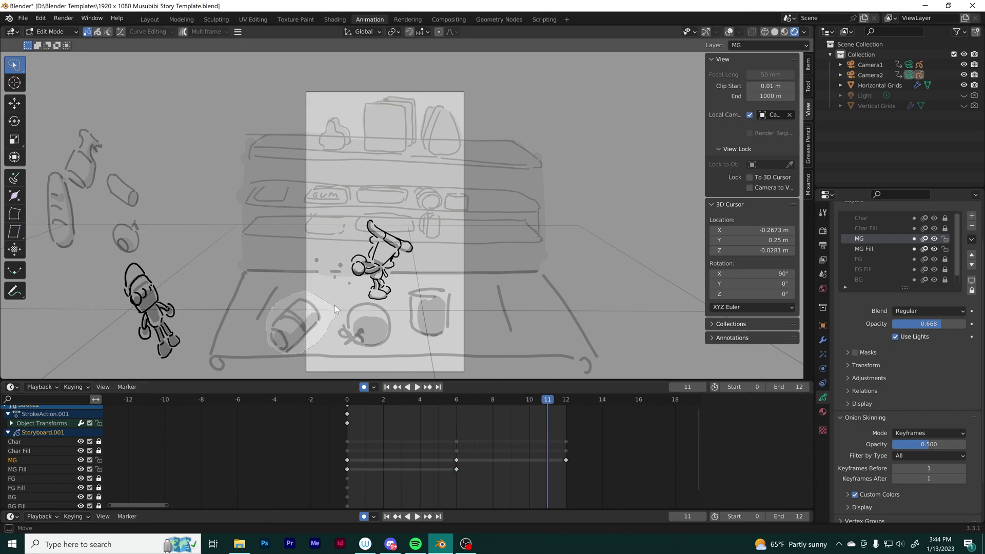
left_click_drag(334, 304, 336, 308)
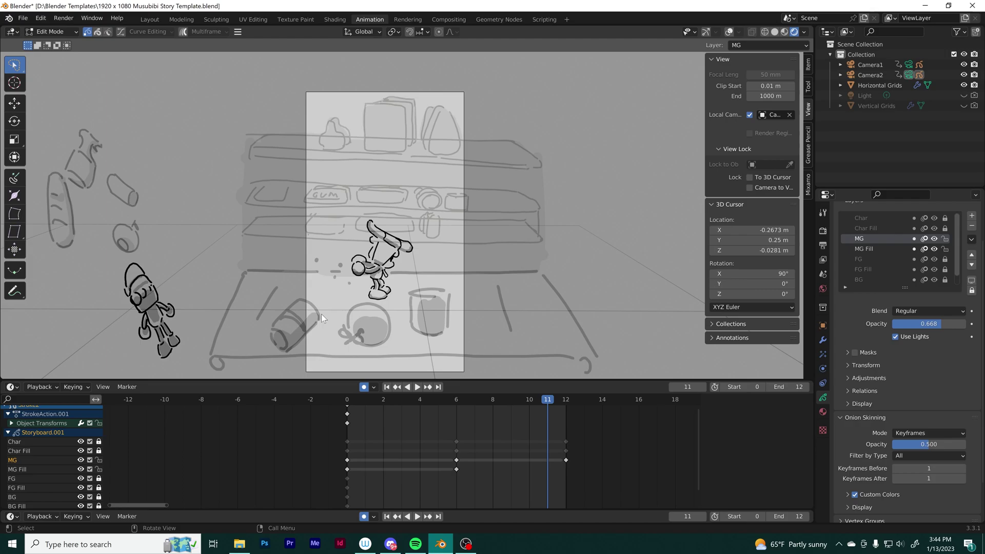
mouse_move(342, 295)
right_mouse_down("ctrl")
mouse_move(331, 306)
mouse_move(332, 342)
right_mouse_up("ctrl")
right_click_drag(398, 305, 395, 308, "ctrl")
key("g")
key("z")
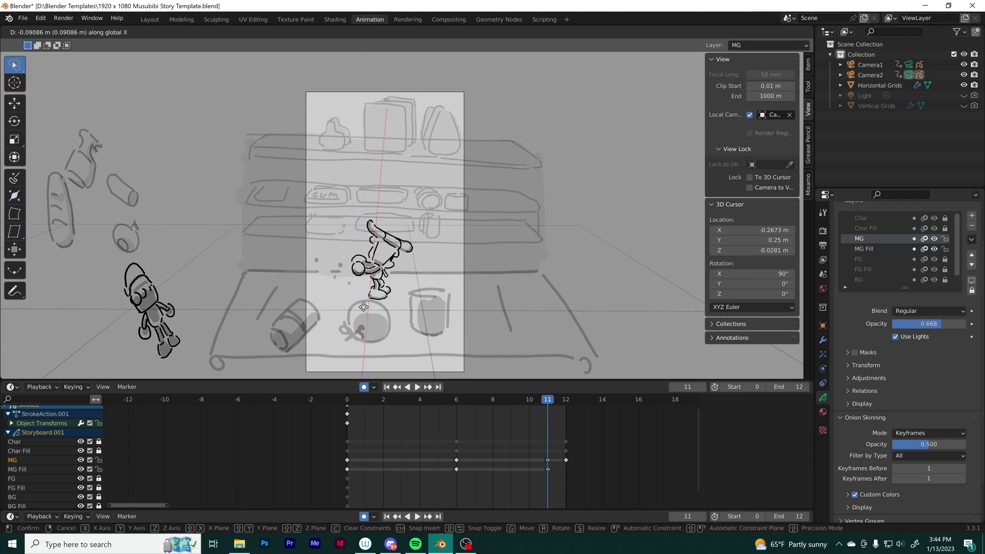
key("y")
left_click(374, 307)
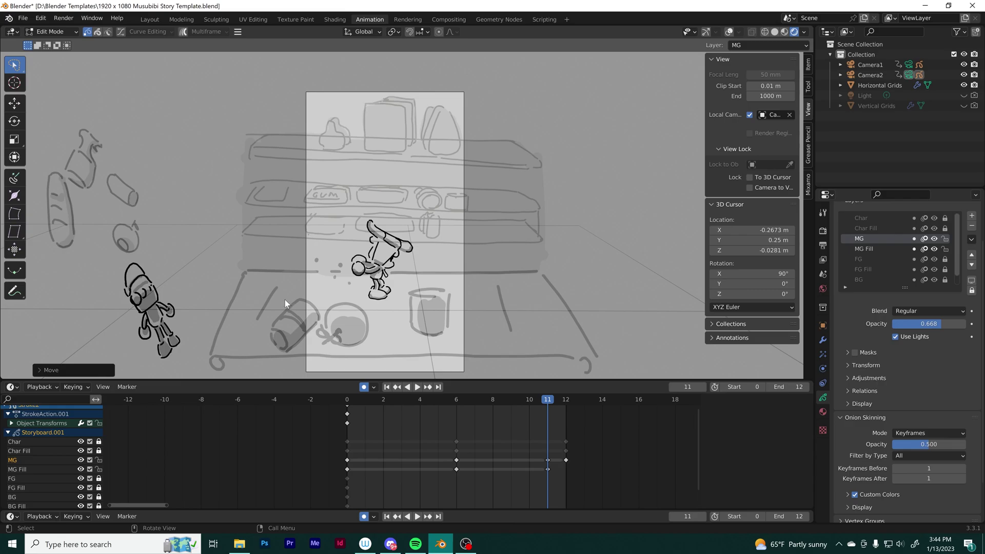
Step: Select the glass's outline and fill at frame 11 and move them along Y toward the round fruit
mouse_move(277, 300)
left_mouse_down()
mouse_move(262, 345)
mouse_move(274, 347)
left_mouse_up()
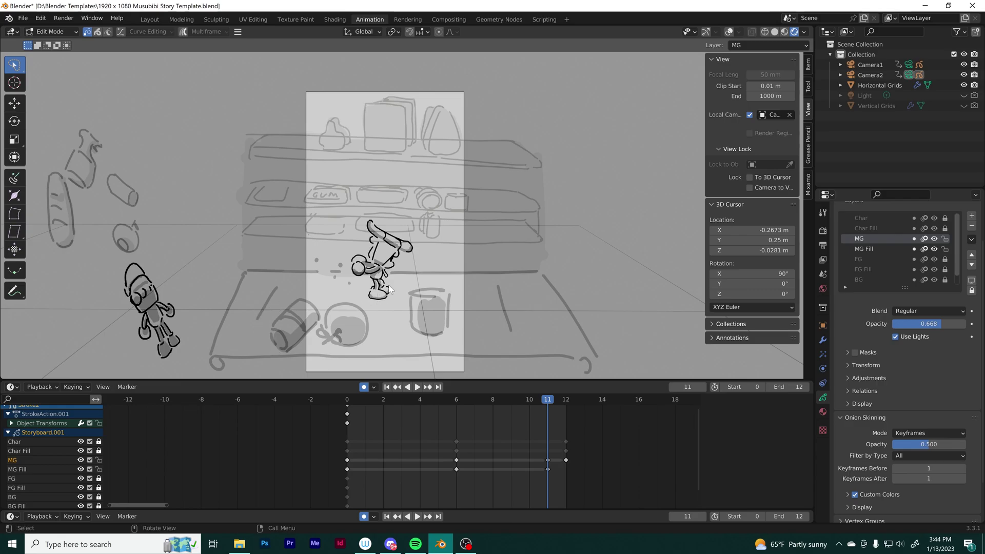
left_click_drag(403, 278, 392, 292)
left_click_drag(432, 341, 462, 283)
key("g")
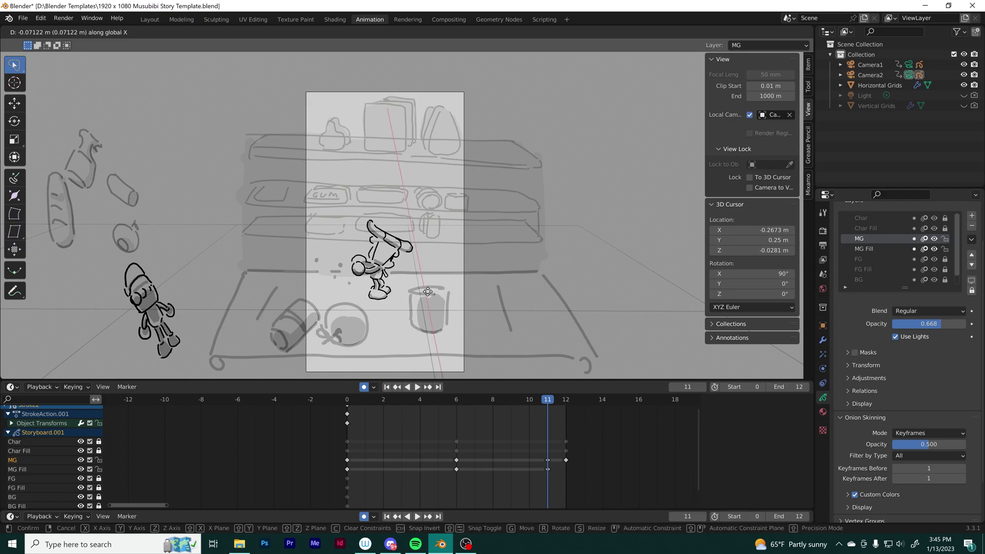
key("y")
left_click(430, 297)
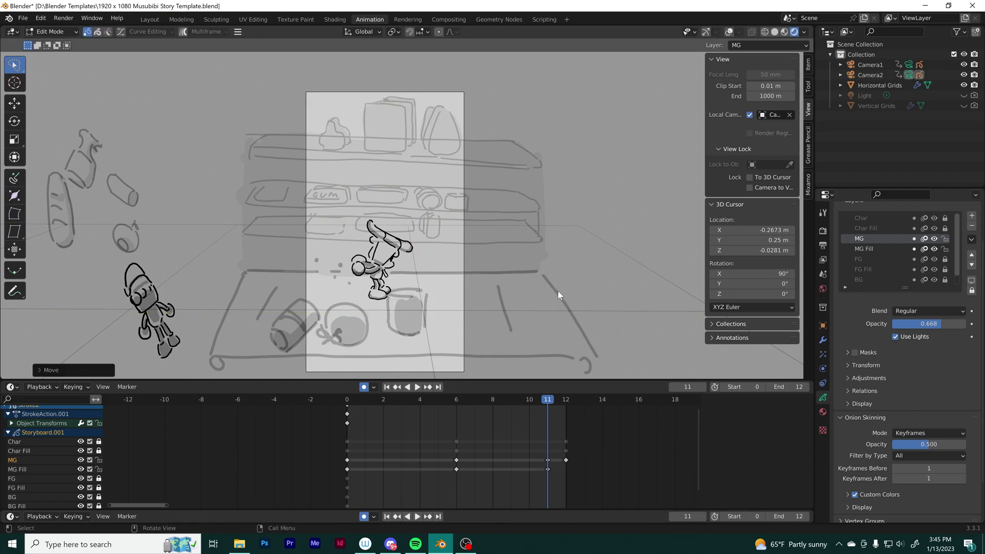
Step: Shift the MG and MG Fill keyframes from frame 11 to frame 12 and go to frame 12
left_click(558, 290)
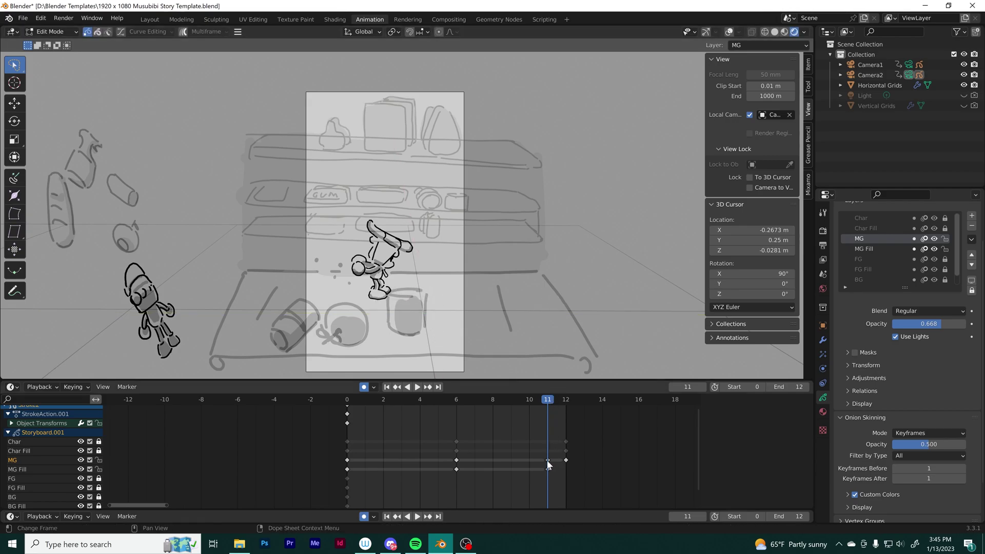
mouse_move(548, 460)
left_mouse_down()
mouse_move(568, 461)
mouse_move(537, 461)
mouse_move(565, 462)
left_mouse_up()
mouse_move(450, 398)
left_mouse_down()
mouse_move(347, 400)
mouse_move(582, 405)
mouse_move(386, 400)
mouse_move(565, 398)
left_mouse_up()
Step: At frame 12, move the tipped can's outline and fill strokes farther from the round fruit and play the loop to check
left_click_drag(276, 303, 270, 305)
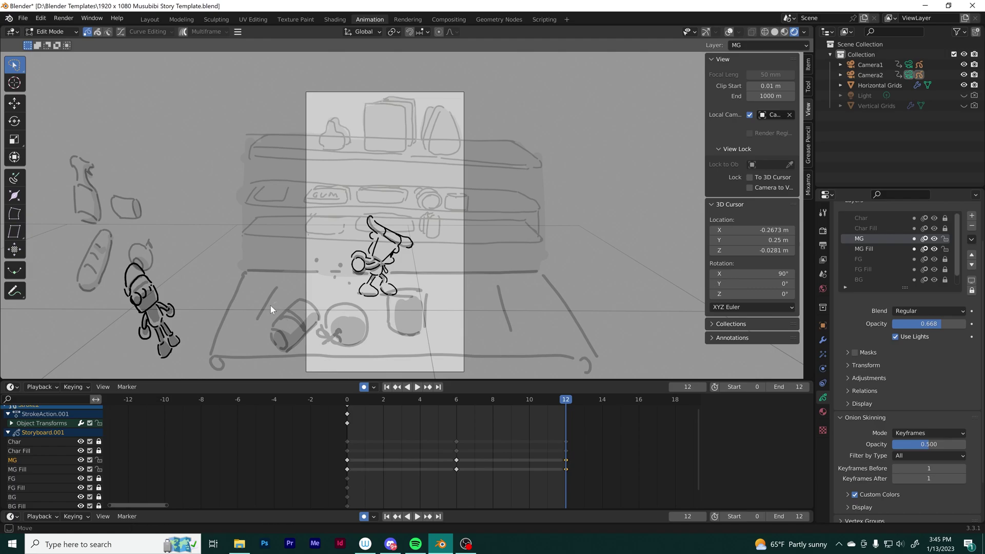
left_click_drag(266, 345, 269, 345)
left_click_drag(282, 302, 279, 302)
mouse_move(275, 353)
left_mouse_down()
mouse_move(305, 340)
mouse_move(306, 329)
left_mouse_up()
key("g")
left_click(291, 327)
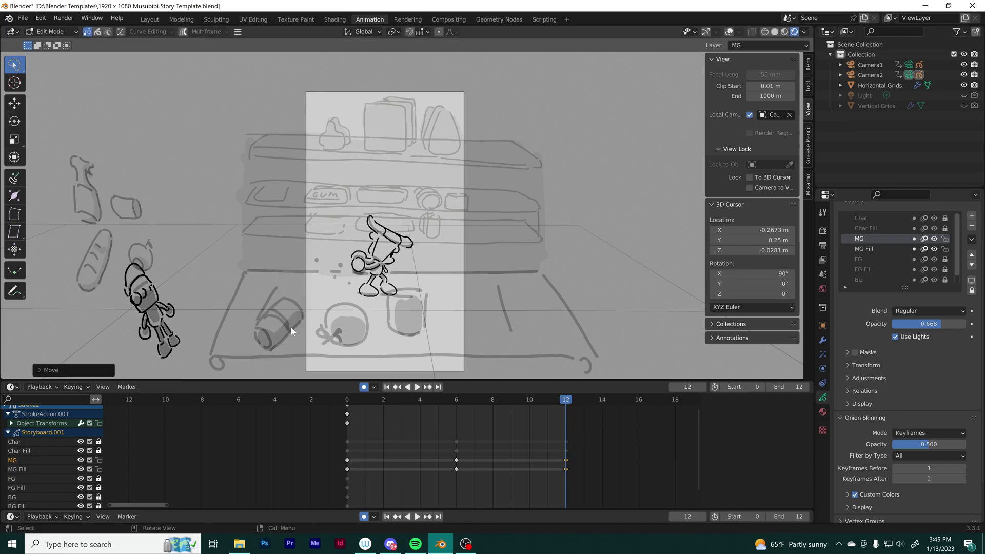
left_click(417, 387)
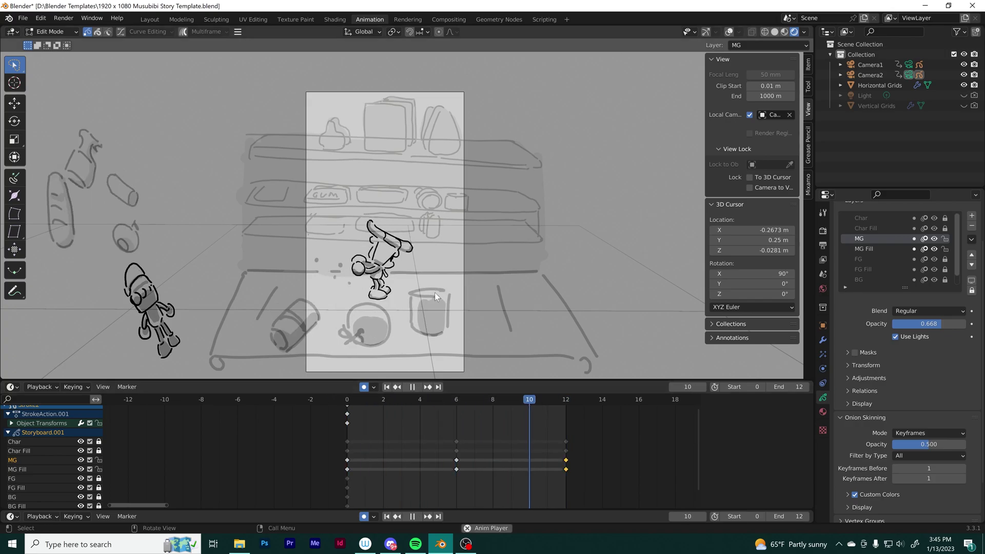
key("space")
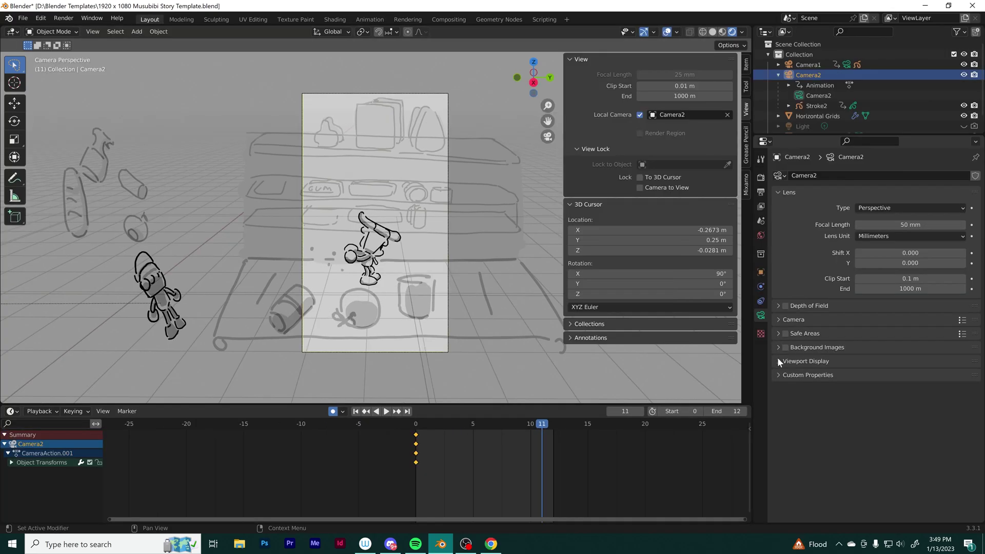
Step: Set Camera2's viewport passepartout to 1.000 and play the loop through the camera frame
left_click(777, 359)
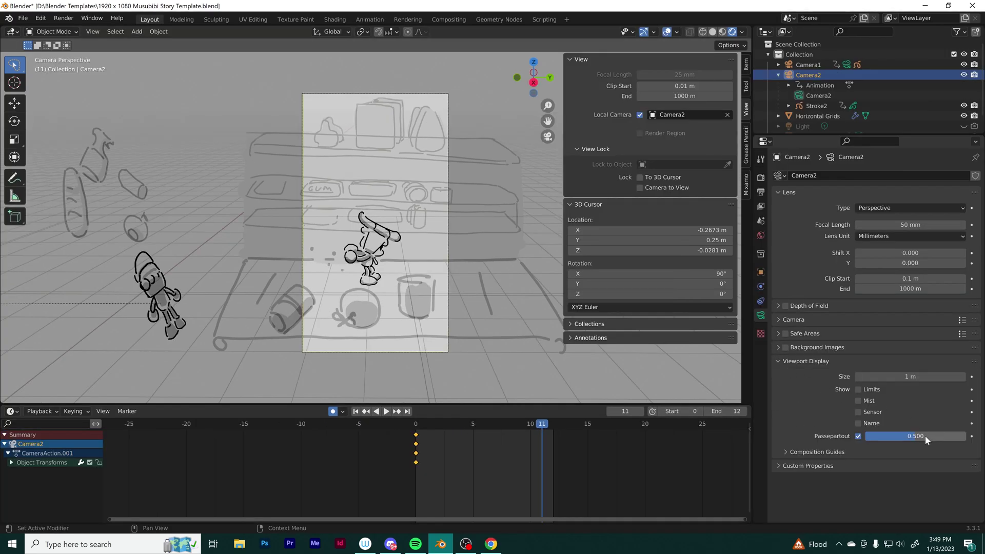
left_click_drag(924, 435, 966, 435)
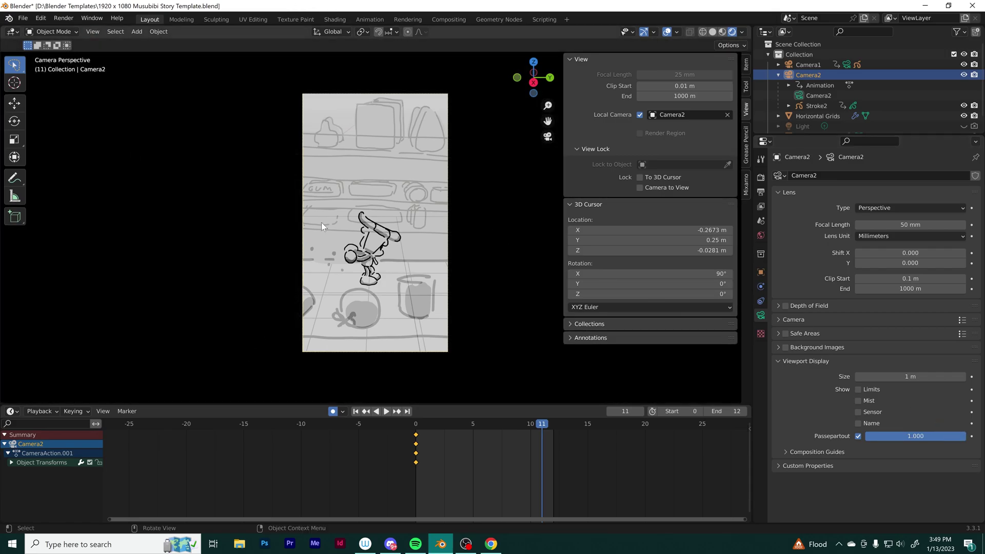
key("space")
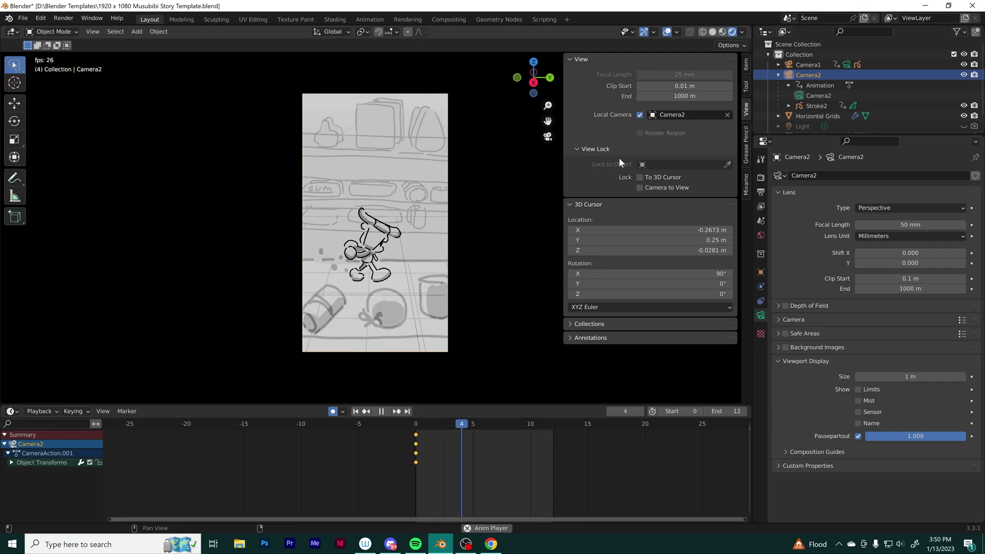
key("space")
left_click(742, 33)
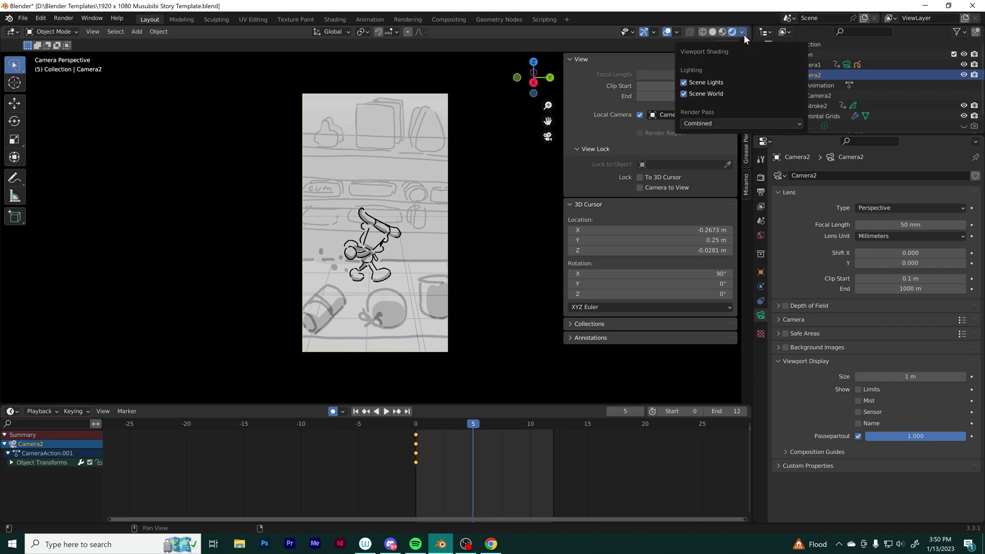
left_click(743, 35)
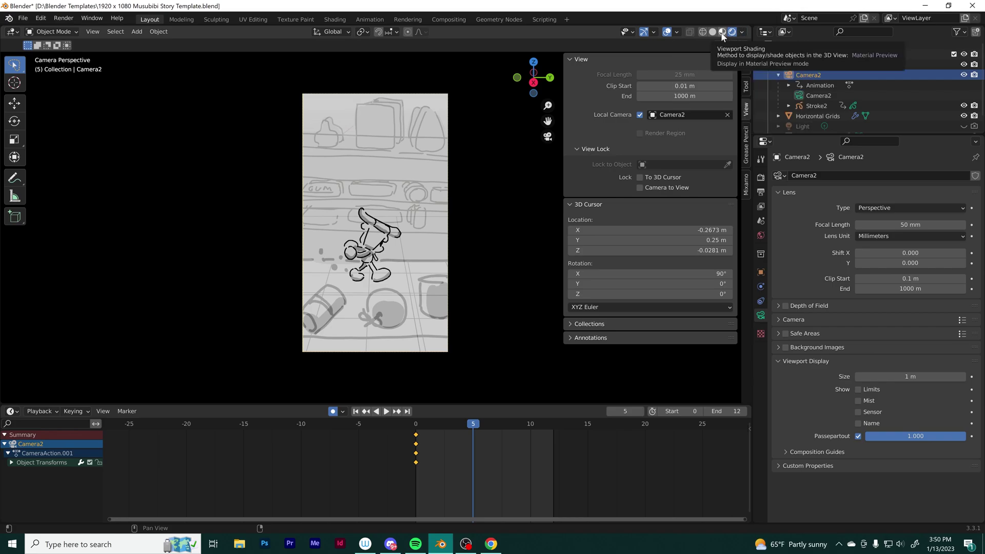
left_click(63, 18)
left_click(758, 175)
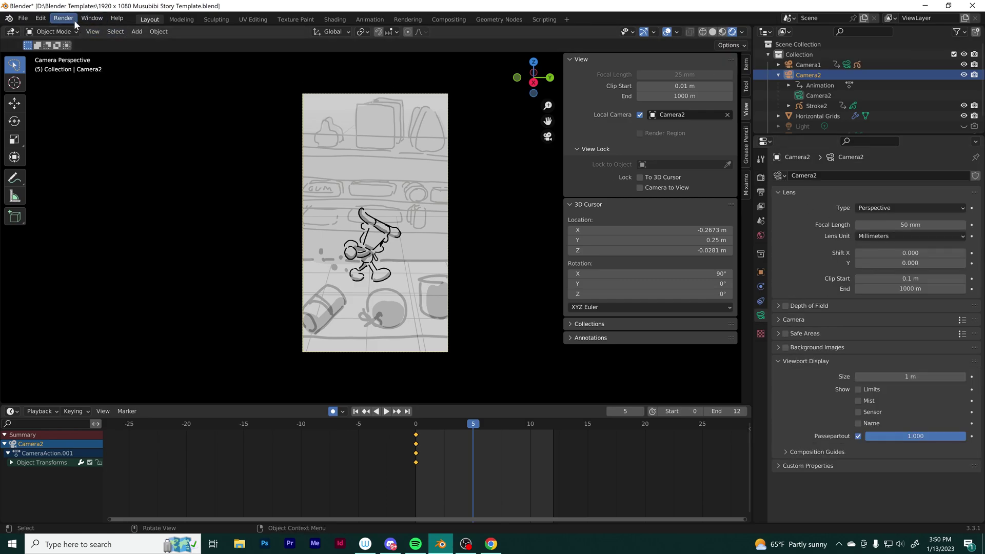
left_click(72, 19)
left_click(760, 177)
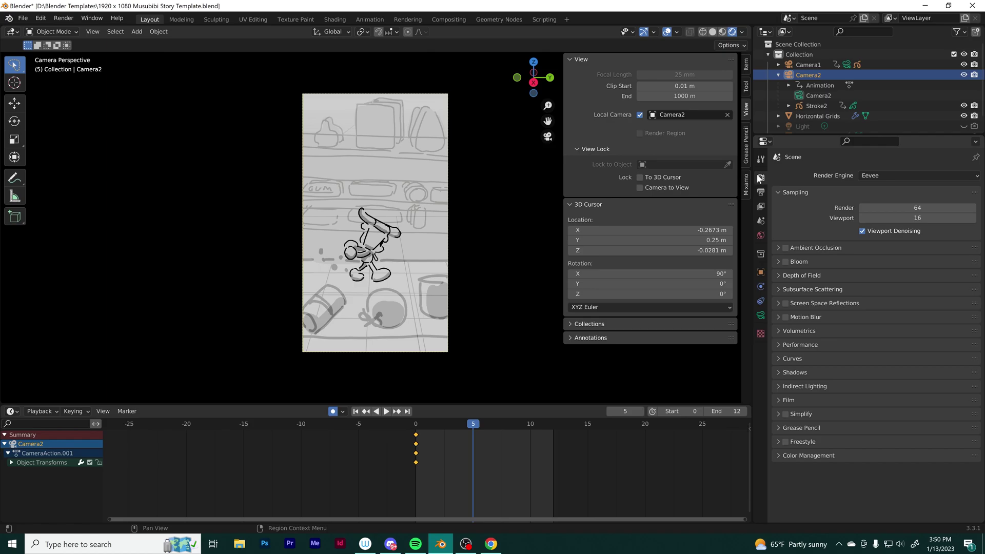
Step: Set the render output path to Storybeat2 in the Storyboards folder inside Musubibi Photoshop to Blender
left_click(761, 191)
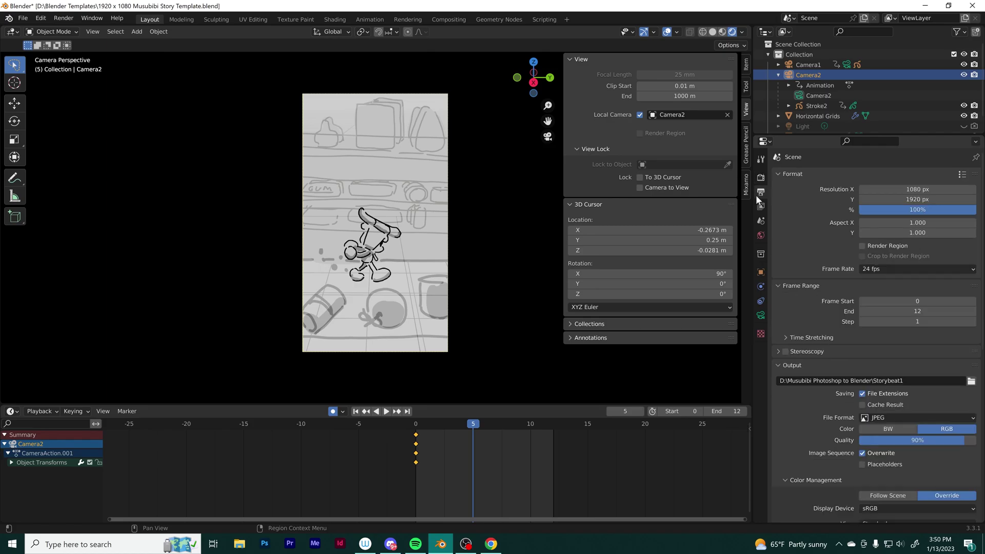
left_click(921, 381)
left_click(921, 381)
key("Return")
left_click(239, 543)
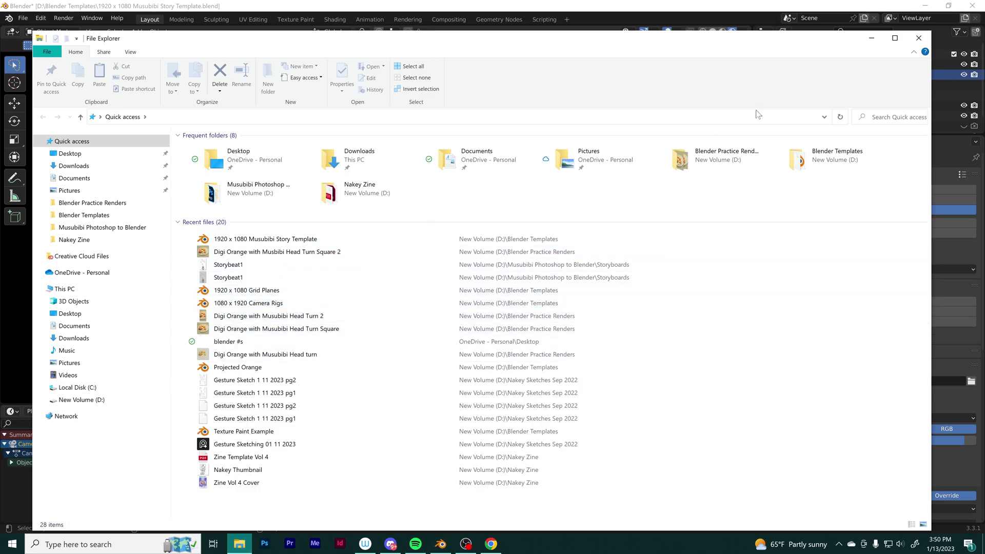
left_click(877, 38)
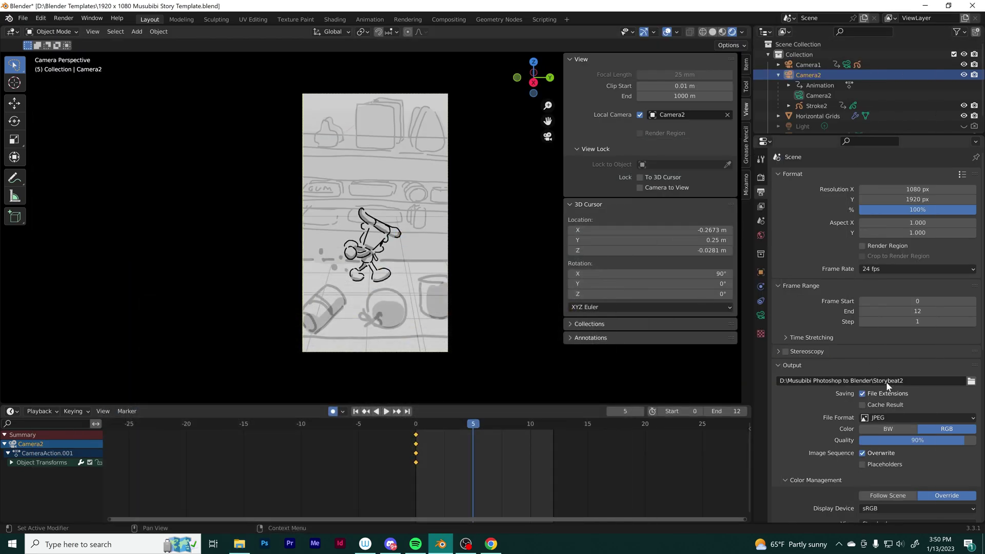
left_click(971, 382)
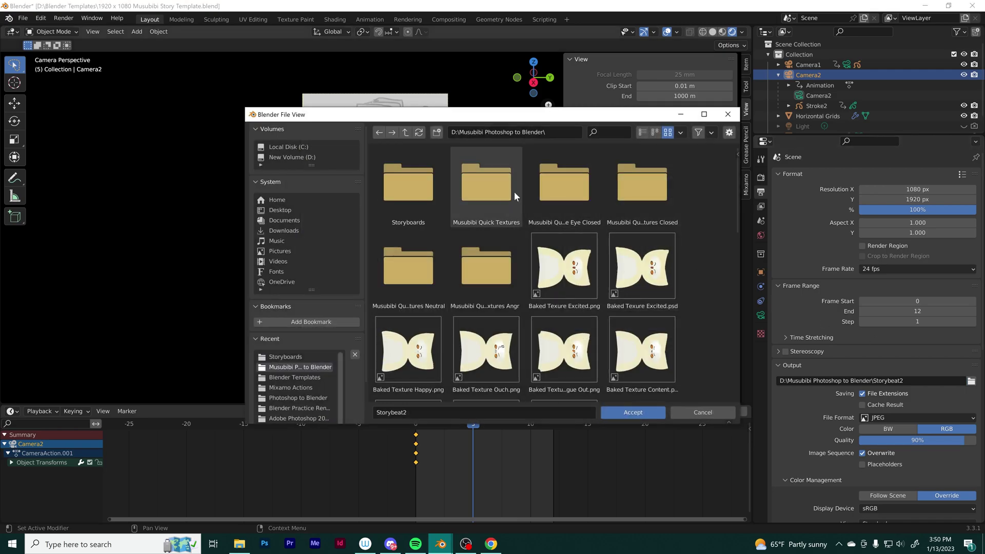
double_click(410, 199)
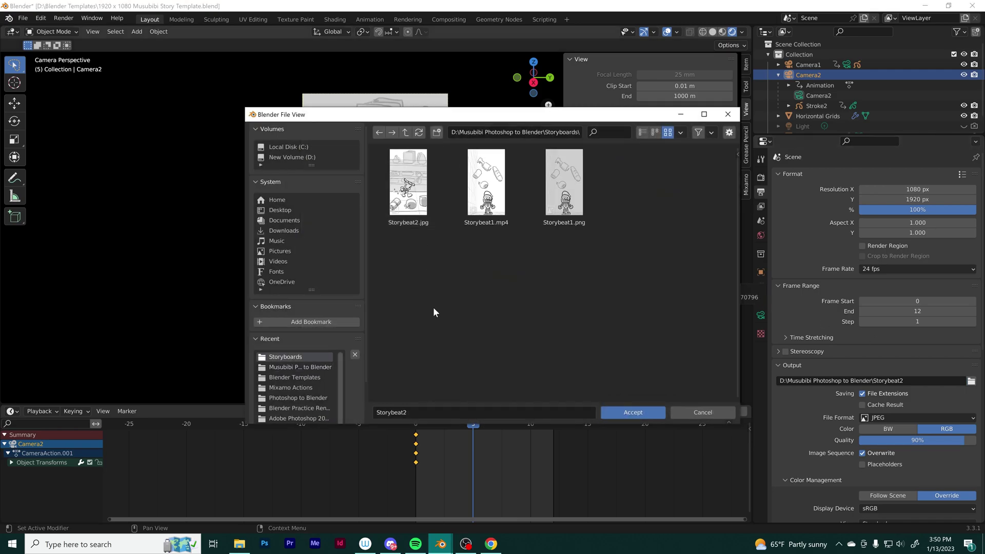
left_click(634, 412)
Step: Set the render output to FFmpeg Video with an MPEG-4 container and High Quality output
left_click(956, 418)
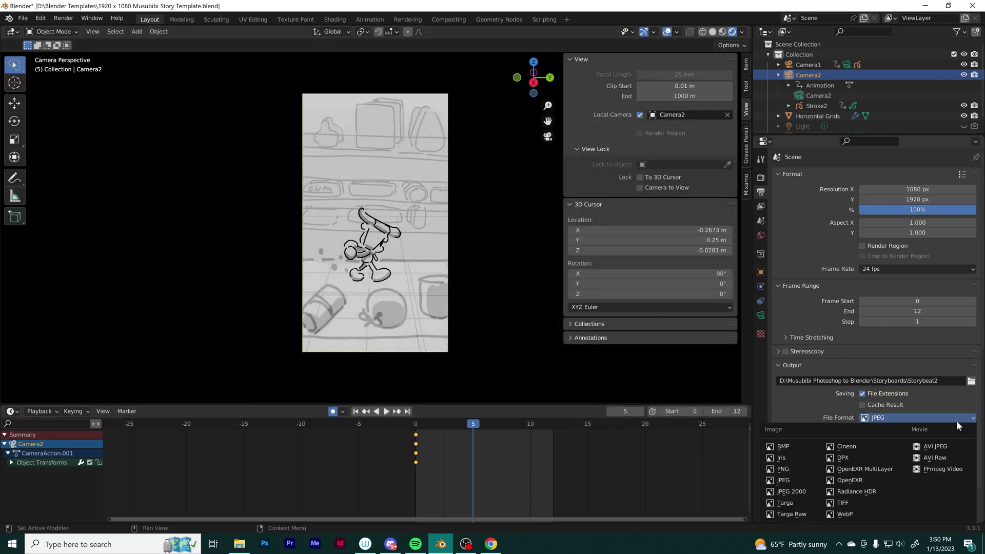
left_click(930, 471)
scroll(929, 462, "down", 2)
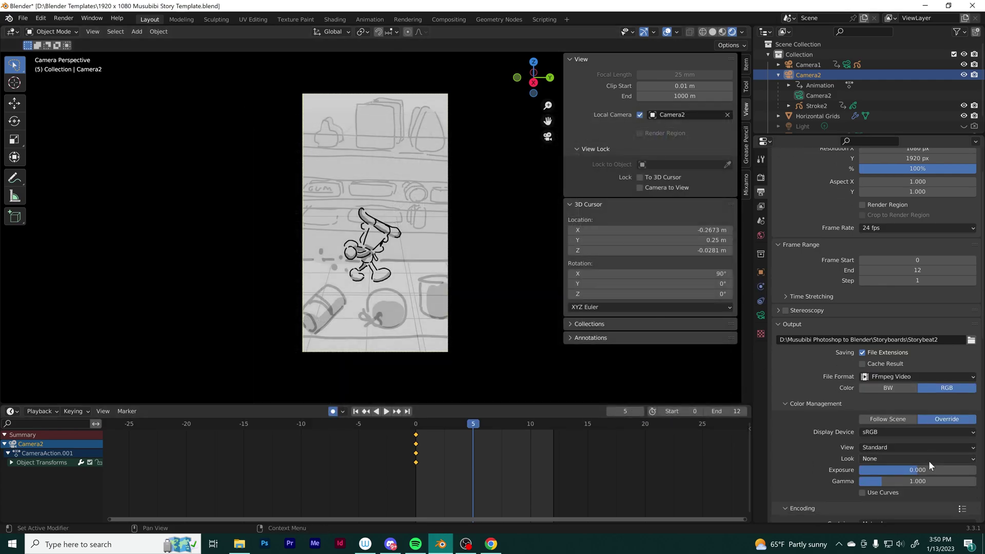
scroll(928, 461, "down", 4)
left_click(909, 339)
left_click(910, 339)
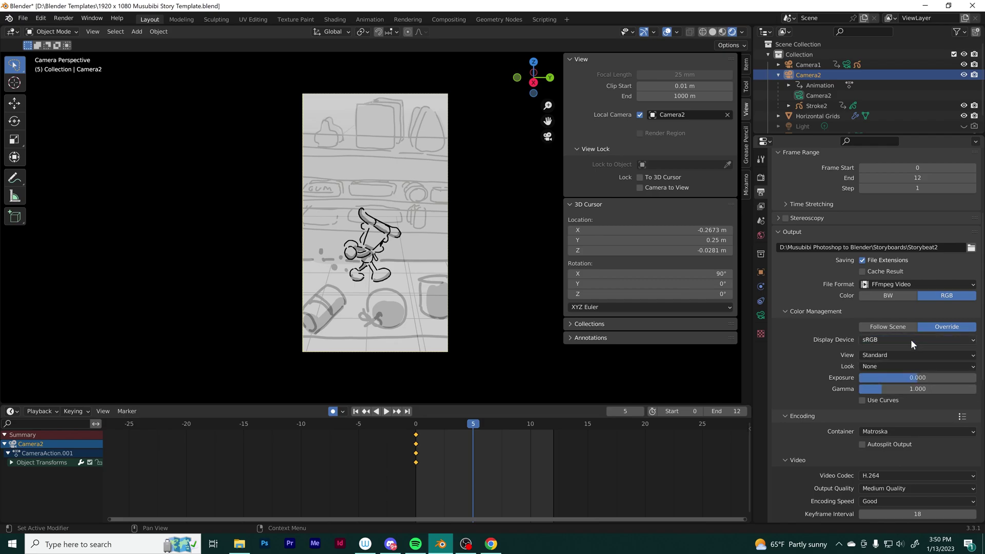
scroll(908, 359, "down", 1)
left_click(914, 400)
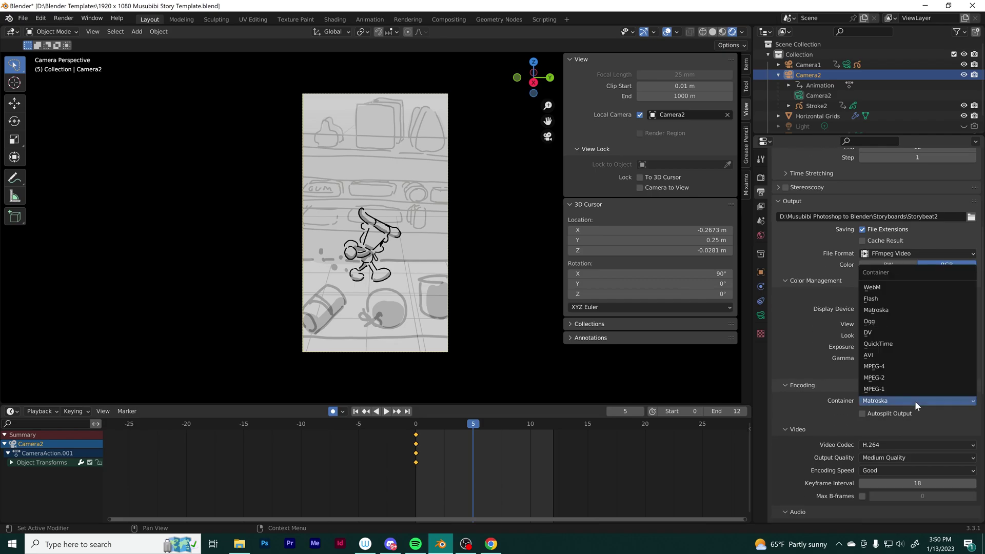
left_click(916, 366)
left_click(916, 458)
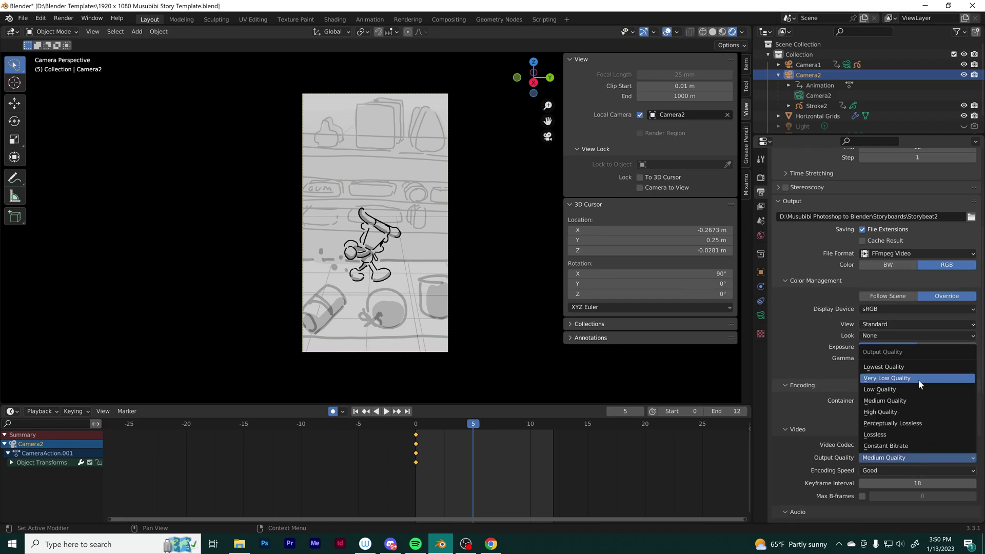
left_click(910, 411)
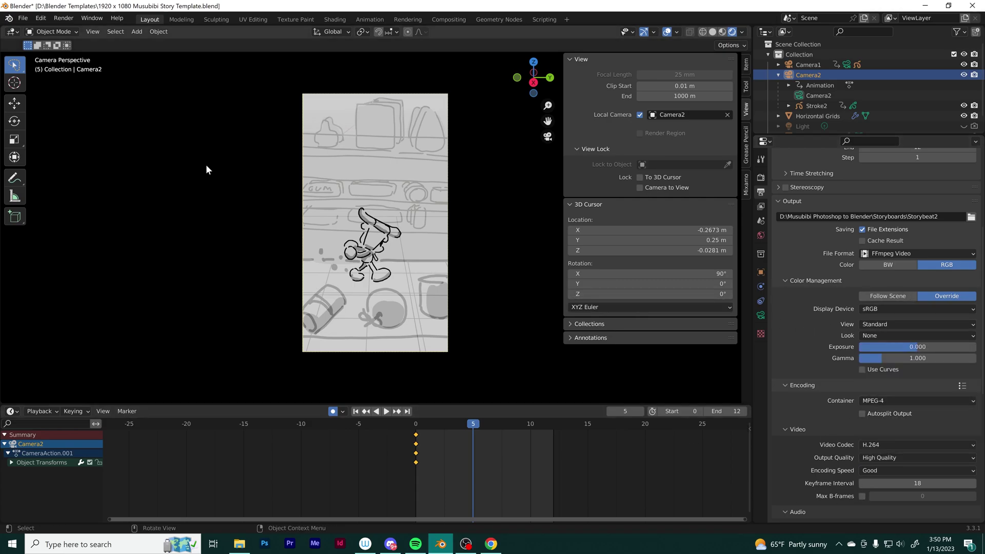
Step: Render the animation and watch the resulting video from the Storyboards folder, closing the player when done
left_click(63, 17)
left_click(76, 41)
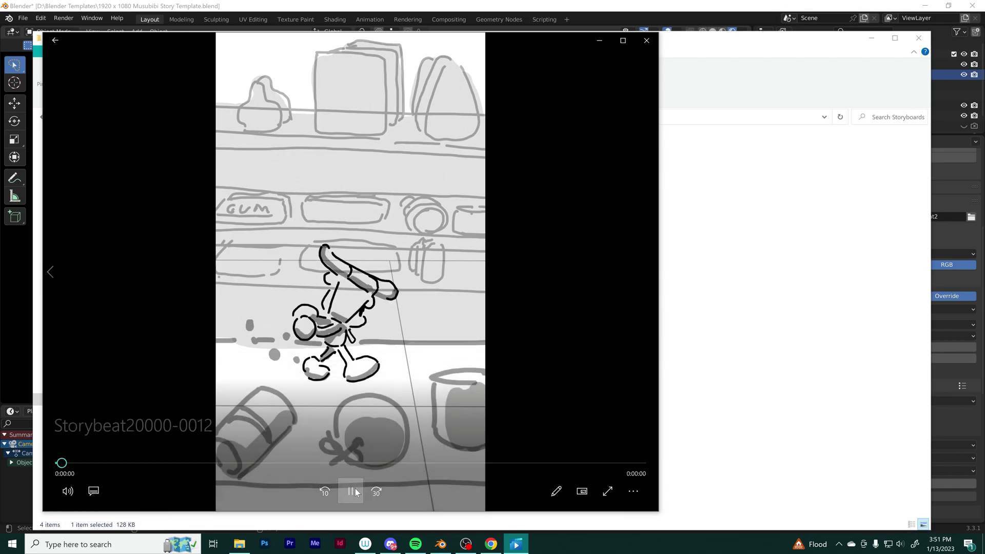
left_click(355, 488)
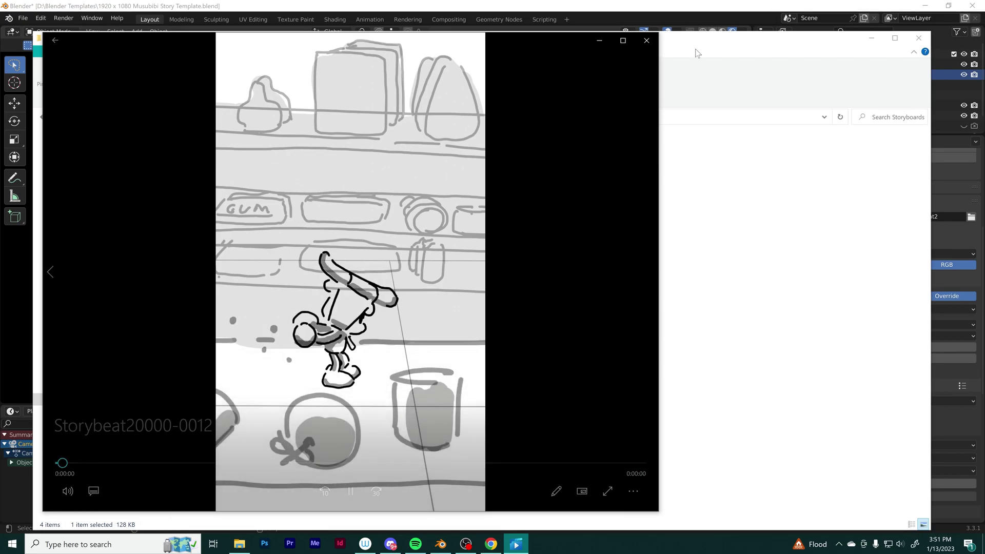
left_click(646, 40)
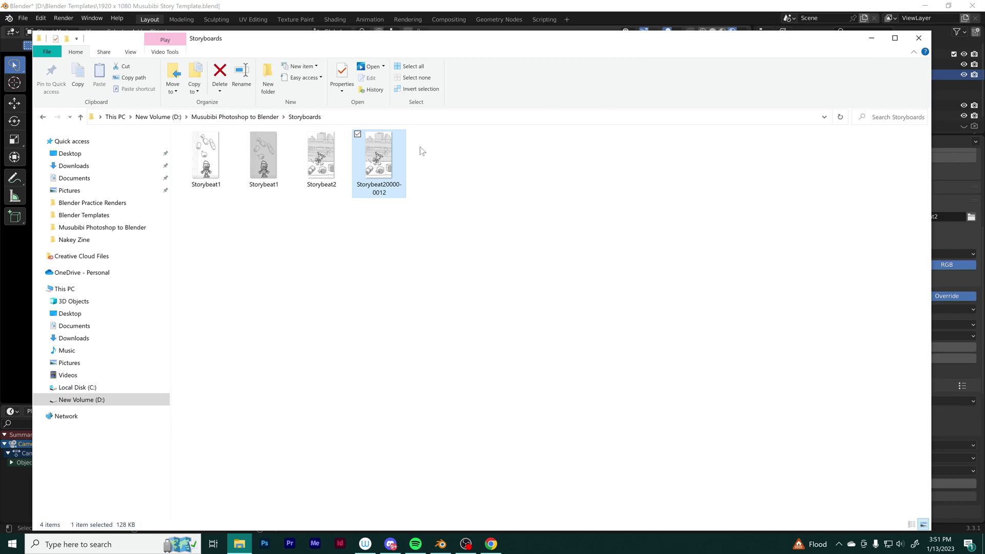
Step: Rename the newly rendered video in the Storyboards folder as Storybeat 2
right_click(374, 194)
left_click(341, 366)
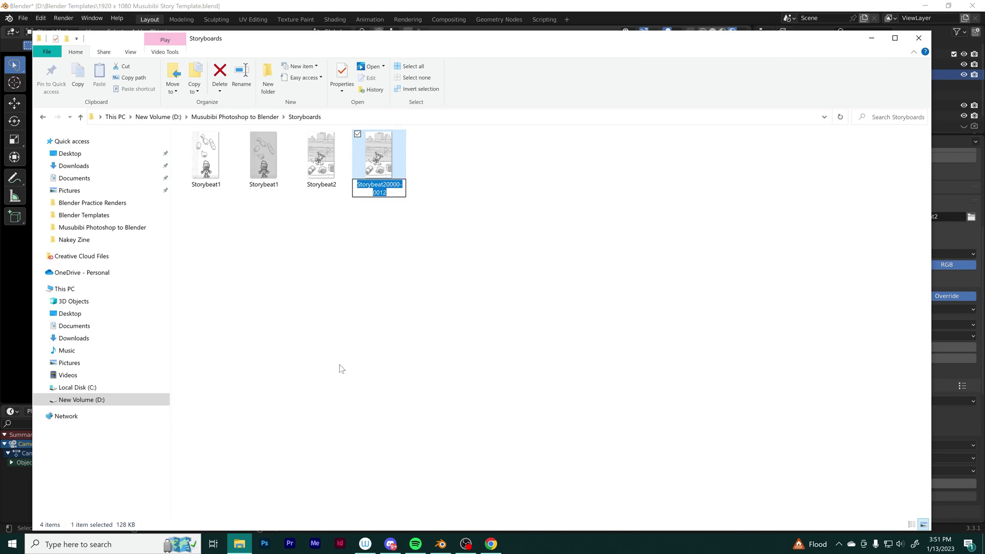
type("S")
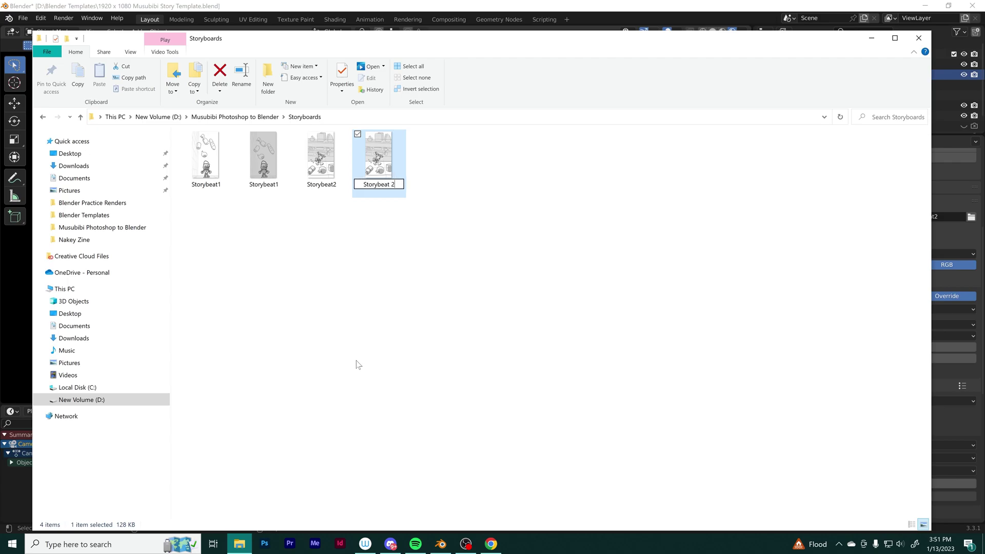
key("Return")
left_click(413, 215)
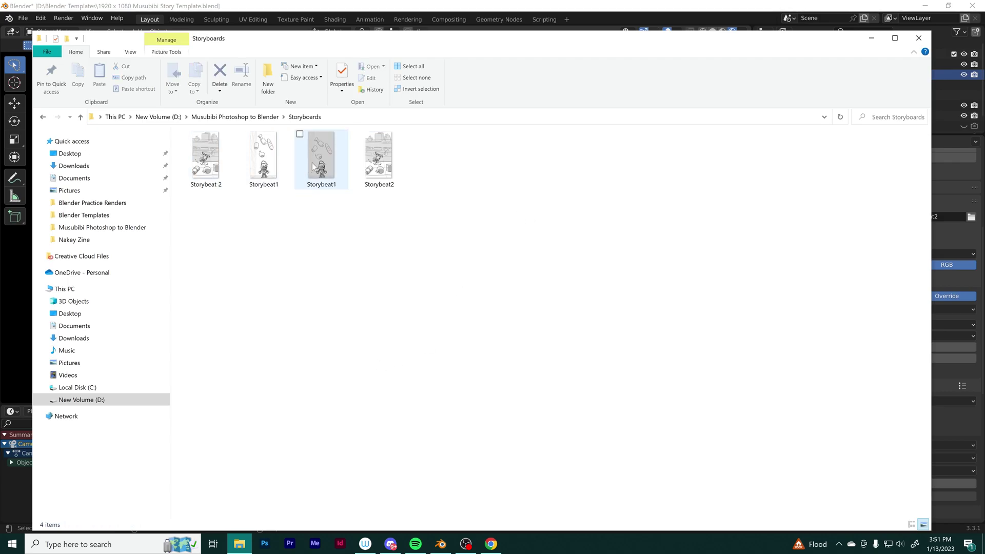
Step: View the Storybeat1 and Storybeat2 still images in the Storyboards folder and close the viewer
double_click(314, 163)
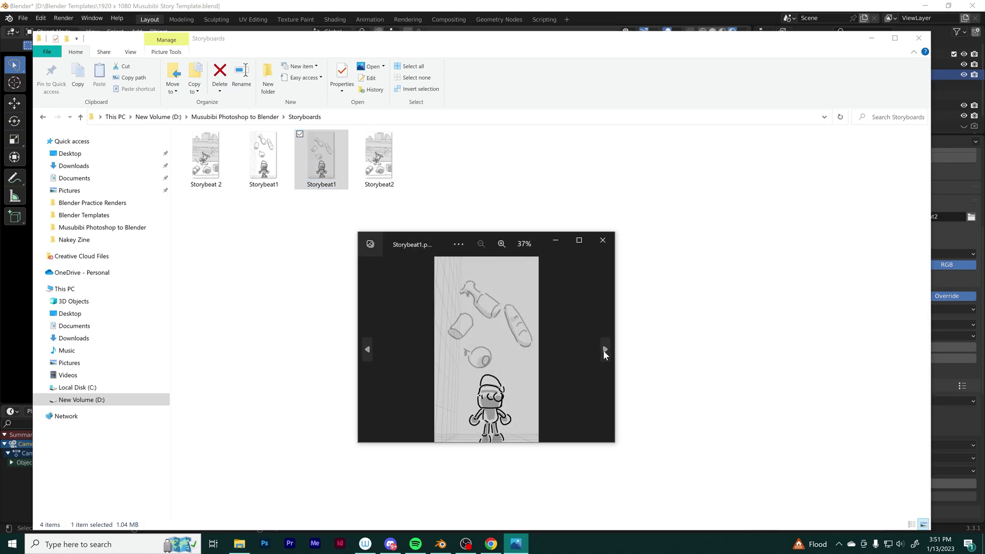
left_click(604, 349)
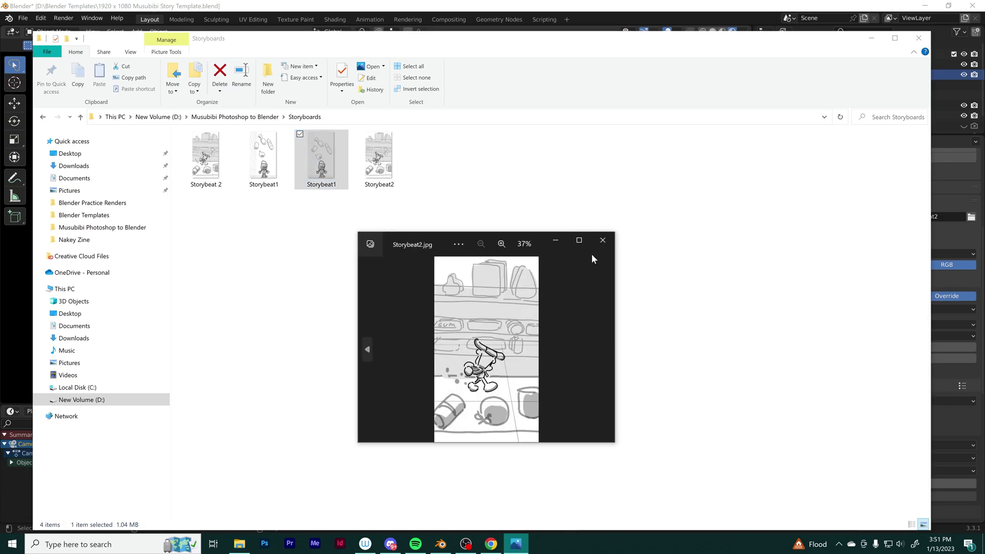
left_click(602, 240)
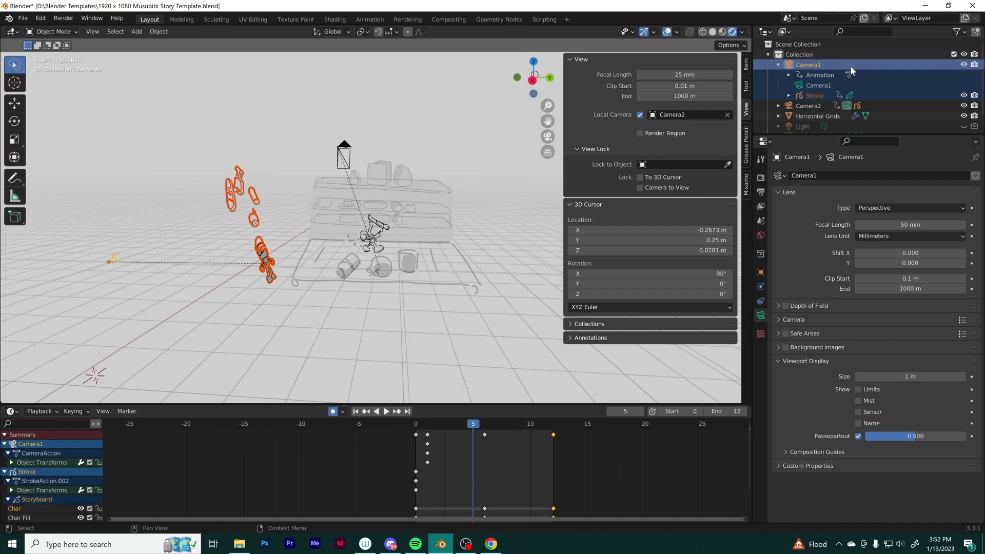
Step: Switch back to Blender, collapse Camera1's hierarchy in the scene list and add a new collection
left_click(777, 63)
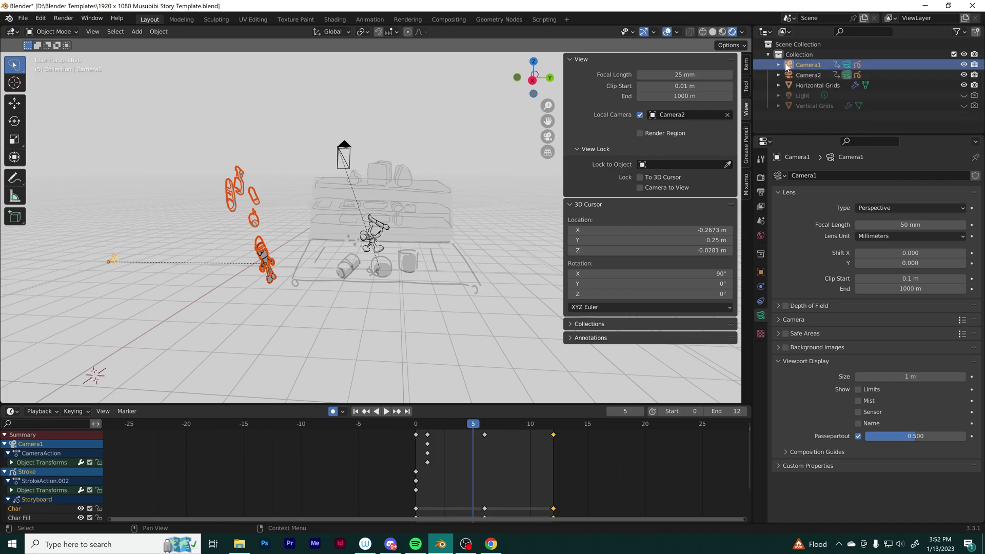
right_click(804, 66)
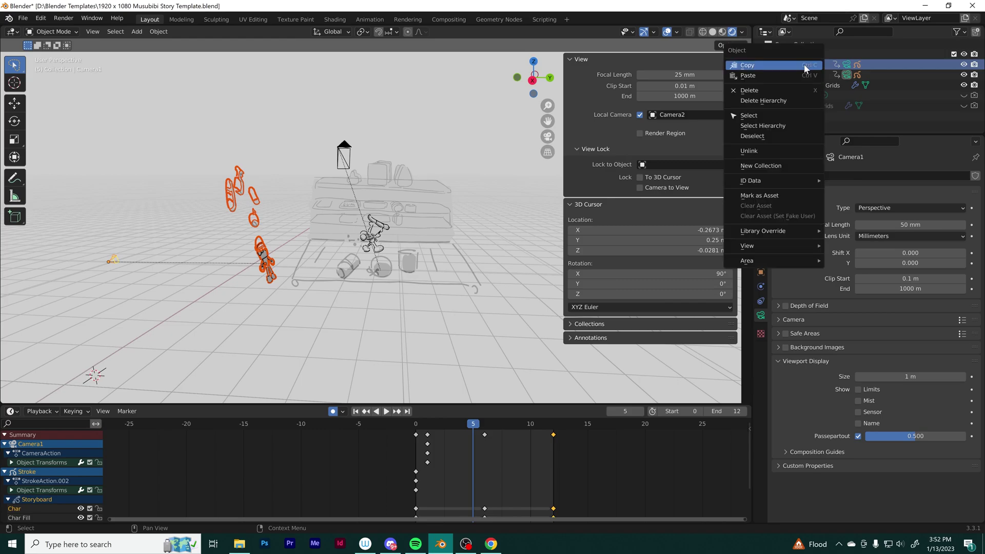
left_click(783, 165)
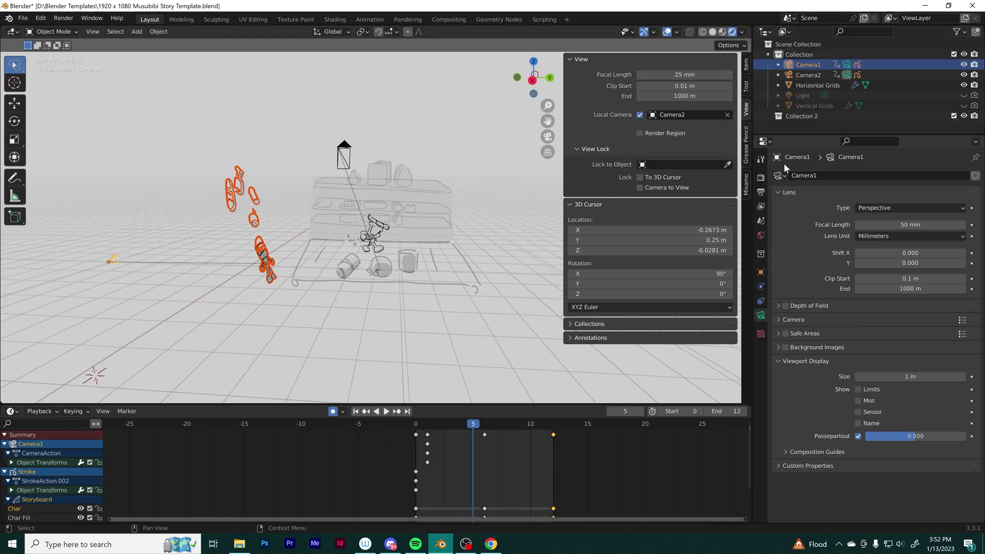
Step: Rename the newly added Collection 2 as Storybeat 1
double_click(811, 115)
left_click(818, 115)
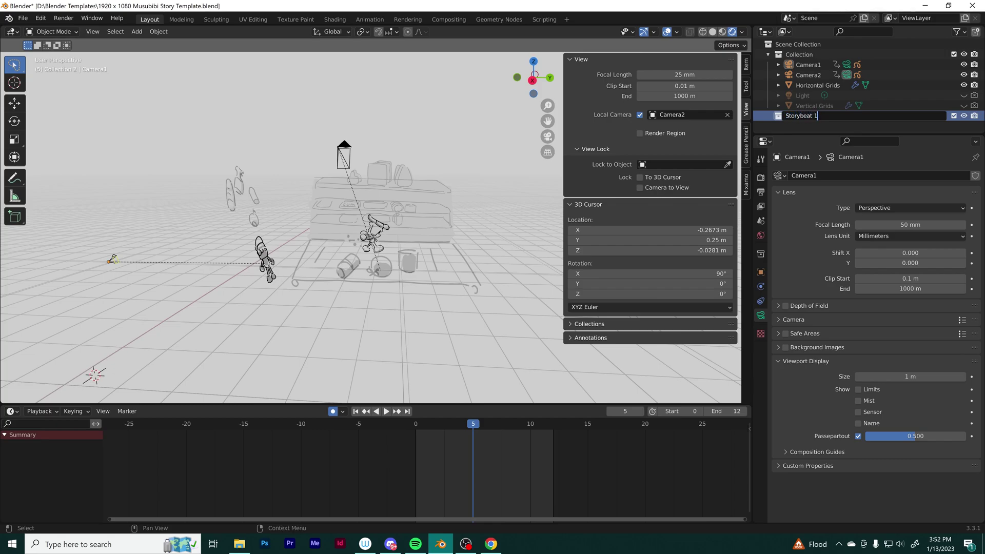
key("Return")
Step: Move Camera1 into the Storybeat 1 collection and collapse that collection in the scene list
left_click(810, 63)
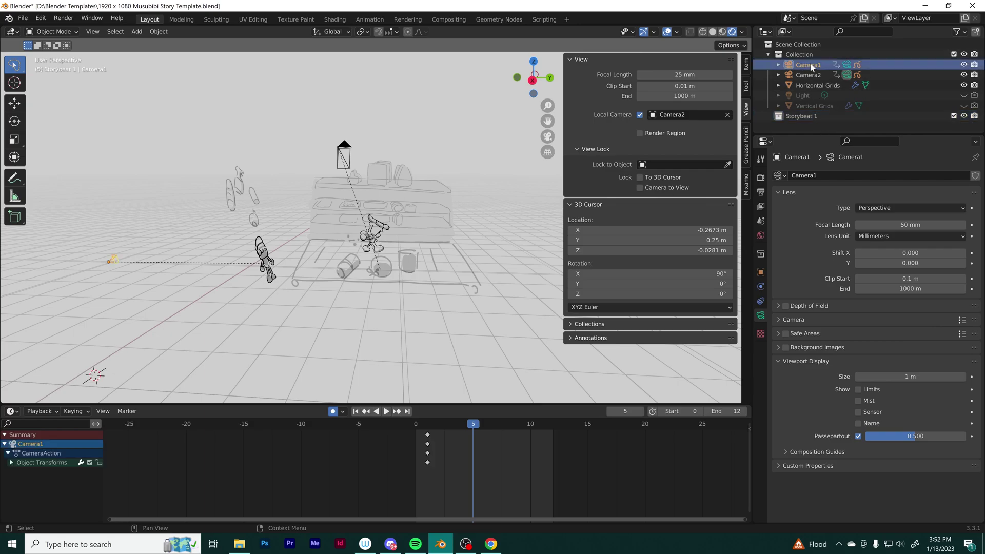
left_click_drag(810, 63, 805, 114)
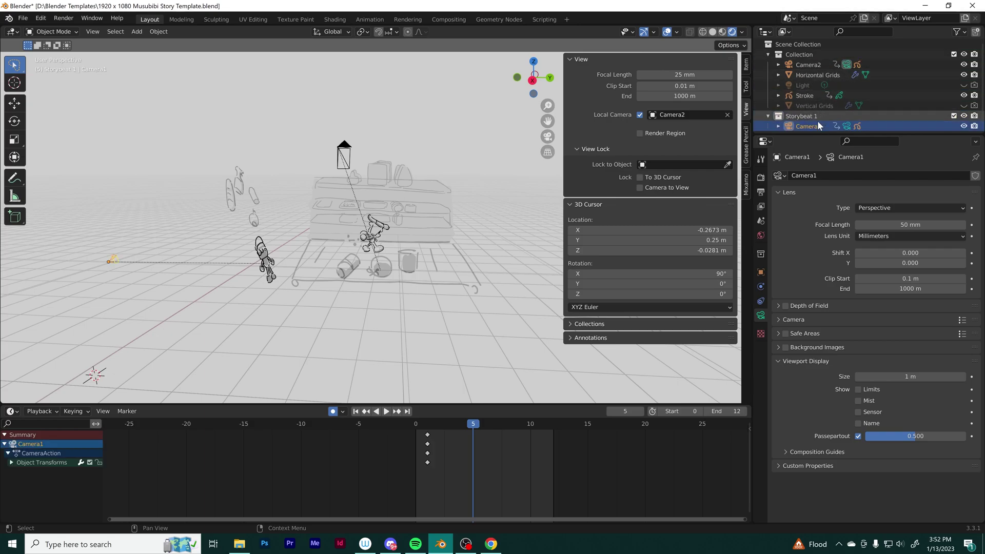
left_click(768, 116)
left_click(768, 115)
Step: Select Camera2, then expand the Storybeat 1 collection and Camera1's hierarchy to examine which objects they contain
left_click(818, 63)
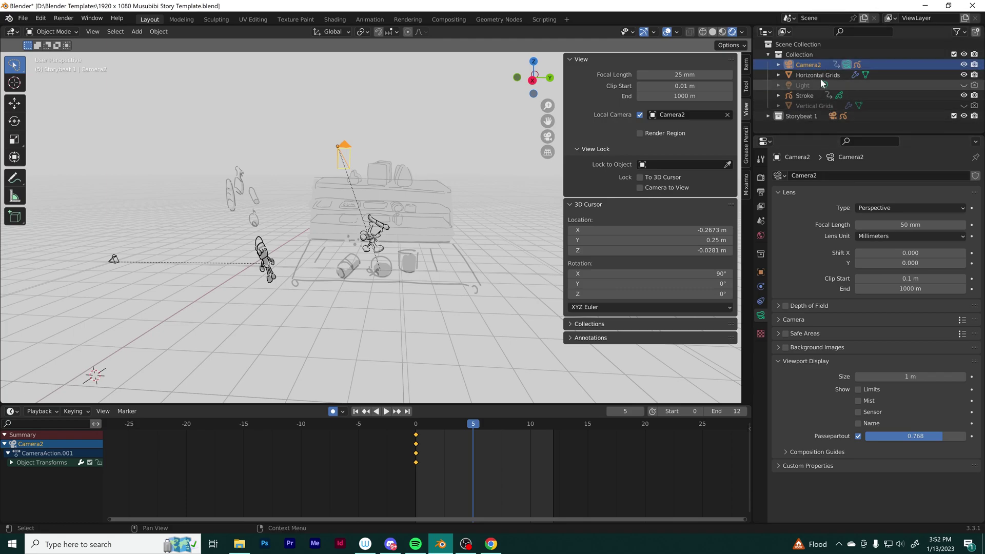
left_click(768, 116)
scroll(786, 124, "down", 3)
scroll(787, 124, "up", 3)
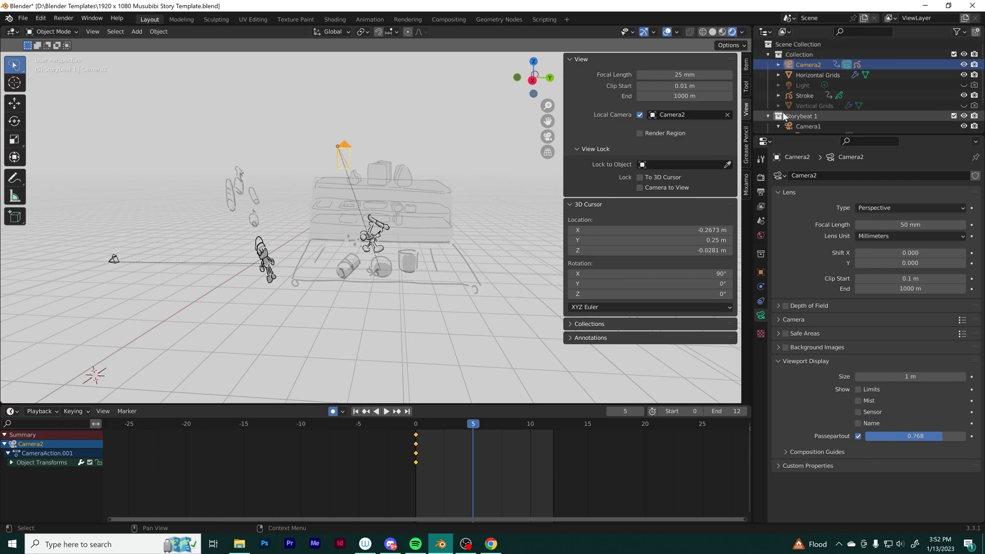
left_click(777, 126)
left_click(769, 117)
left_click(768, 115)
scroll(783, 122, "down", 3)
scroll(786, 118, "up", 3)
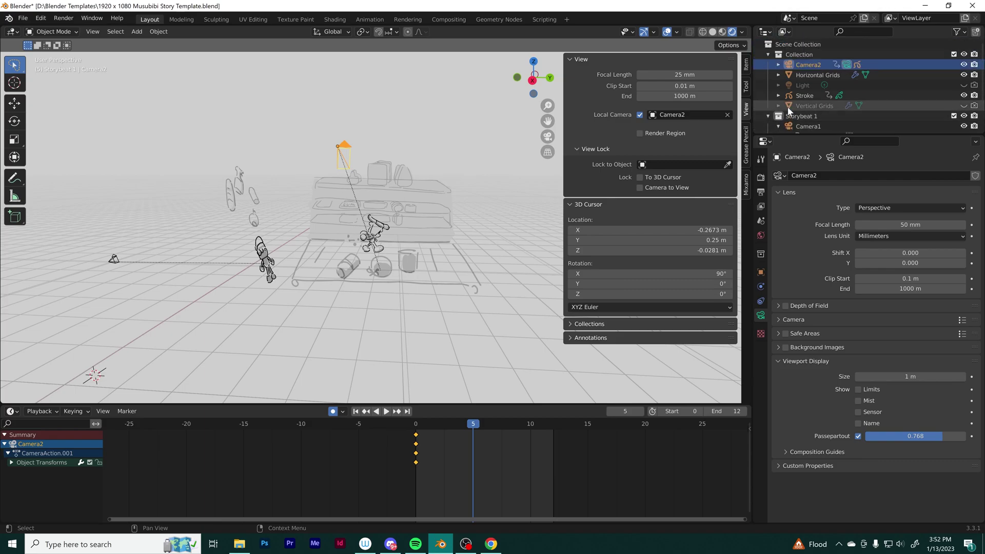
Step: Expand Camera2's hierarchy and select Camera2 together with its Stroke2 child
left_click(778, 65)
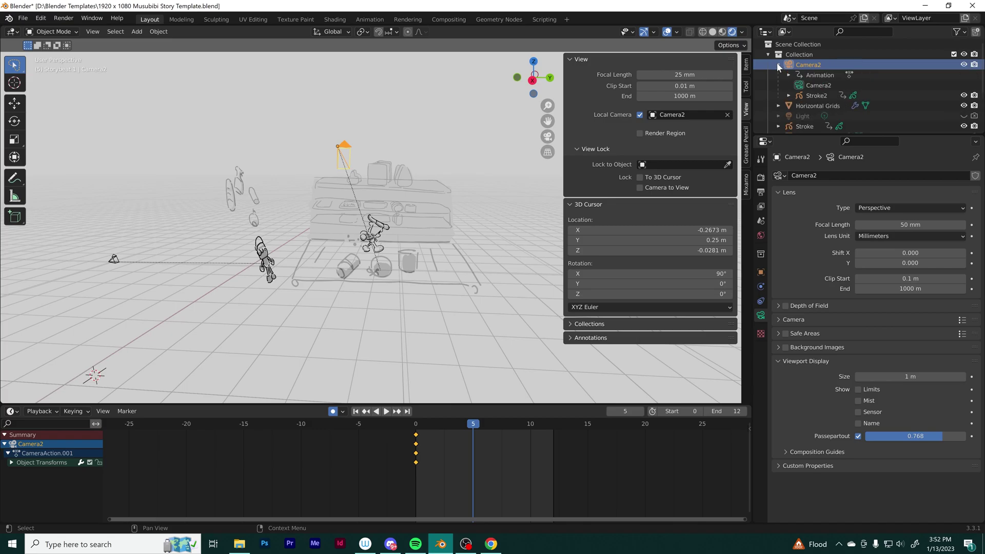
left_click(797, 95, "ctrl")
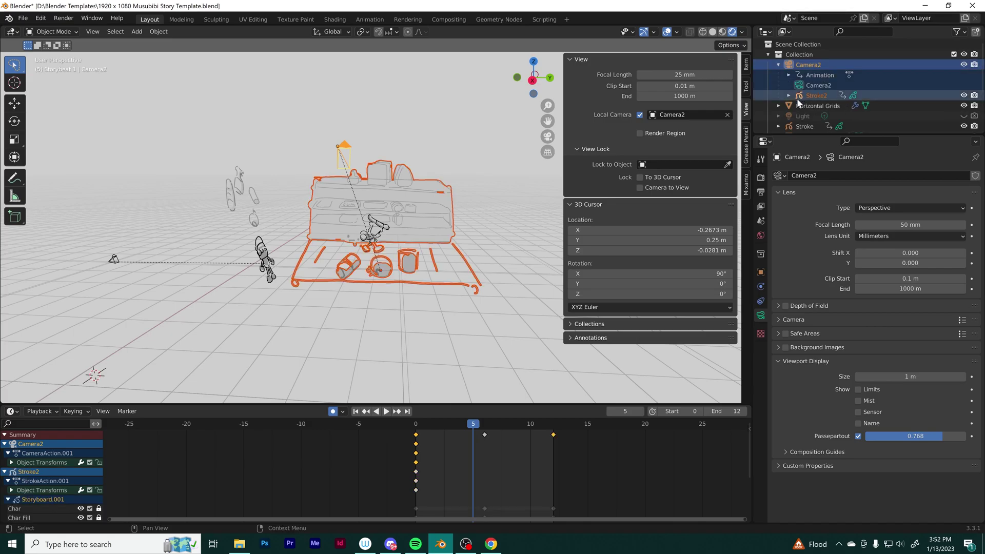
right_click(796, 98)
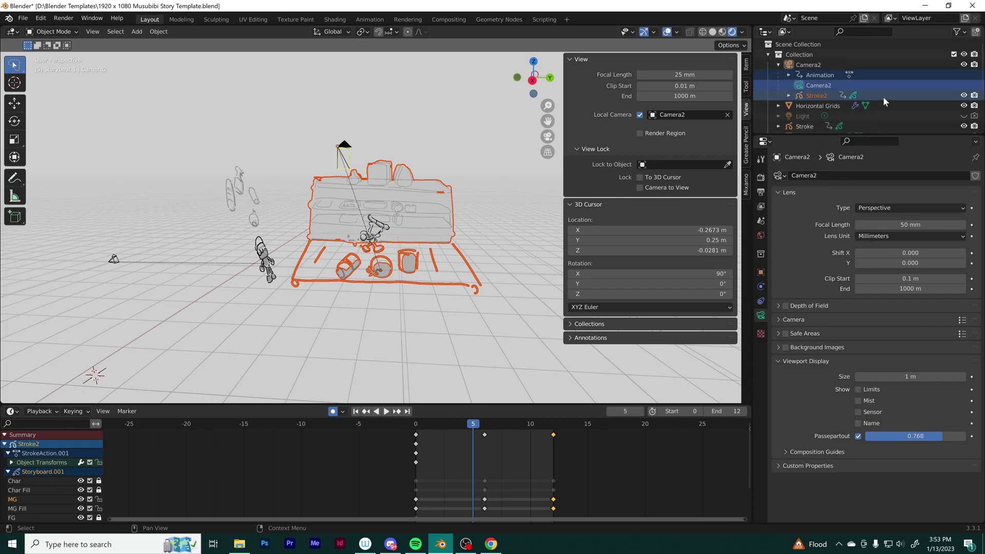
left_click(801, 221)
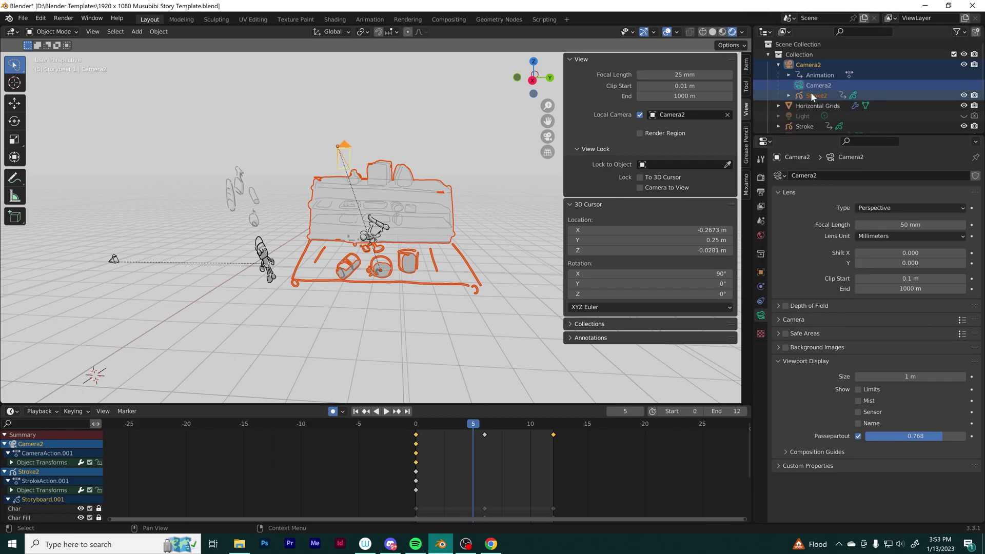
scroll(811, 89, "down", 2)
scroll(810, 90, "up", 3)
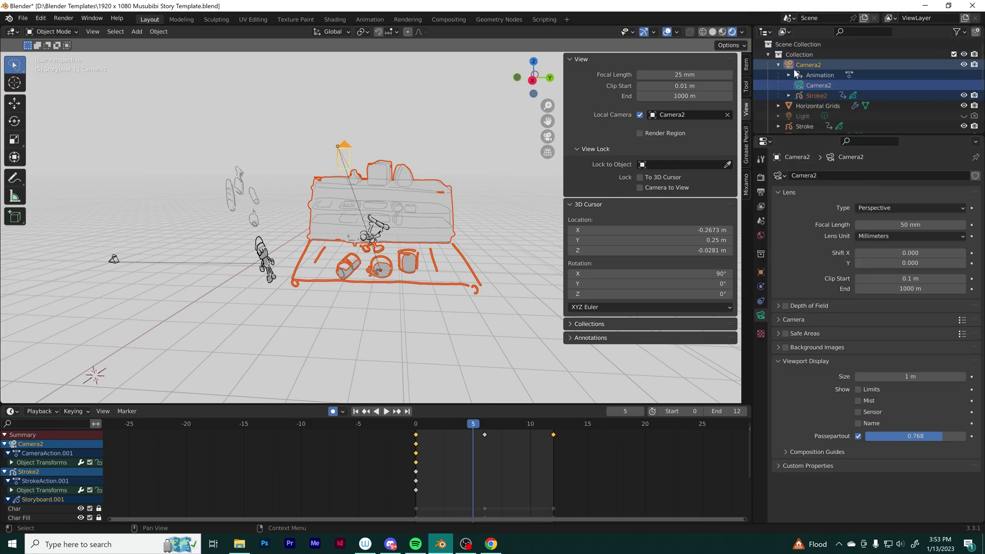
Step: Add another collection after Storybeat 1 and begin renaming it, starting the name with "Storybe"
scroll(806, 76, "down", 4)
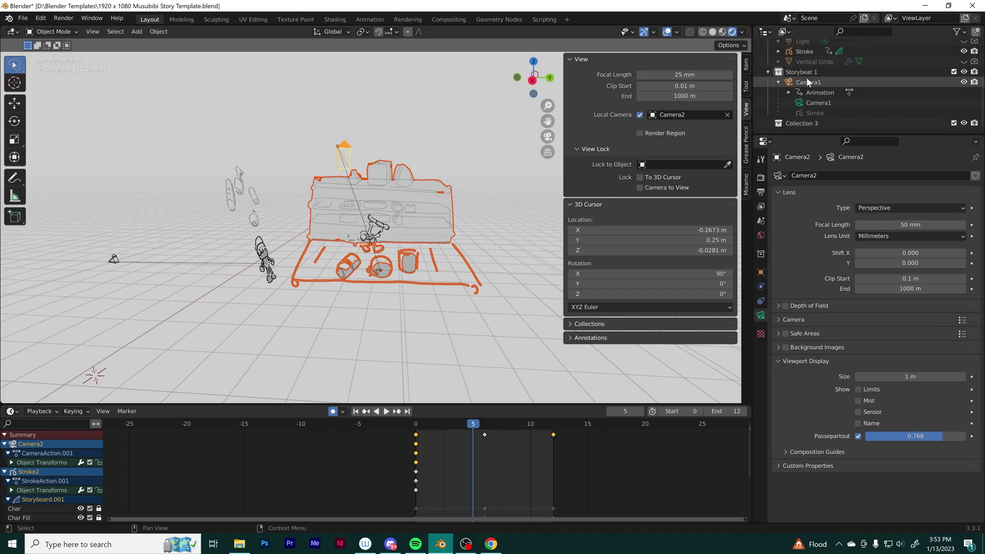
left_click(808, 124)
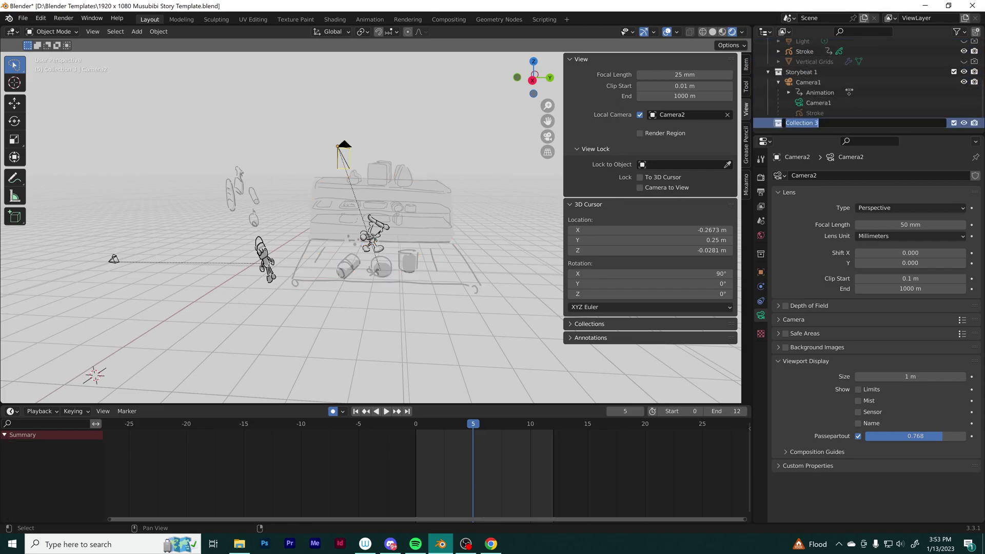
double_click(808, 124)
type("Storybe")
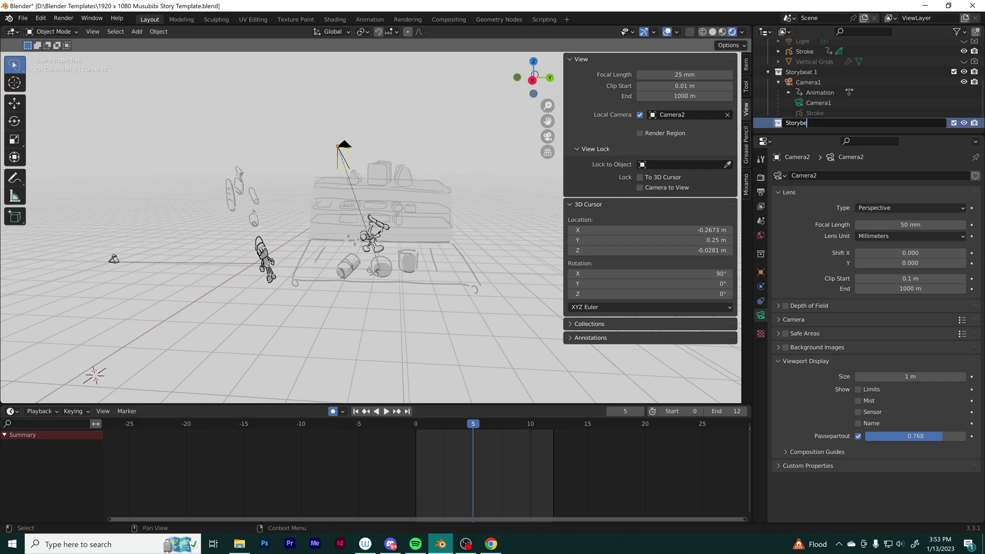